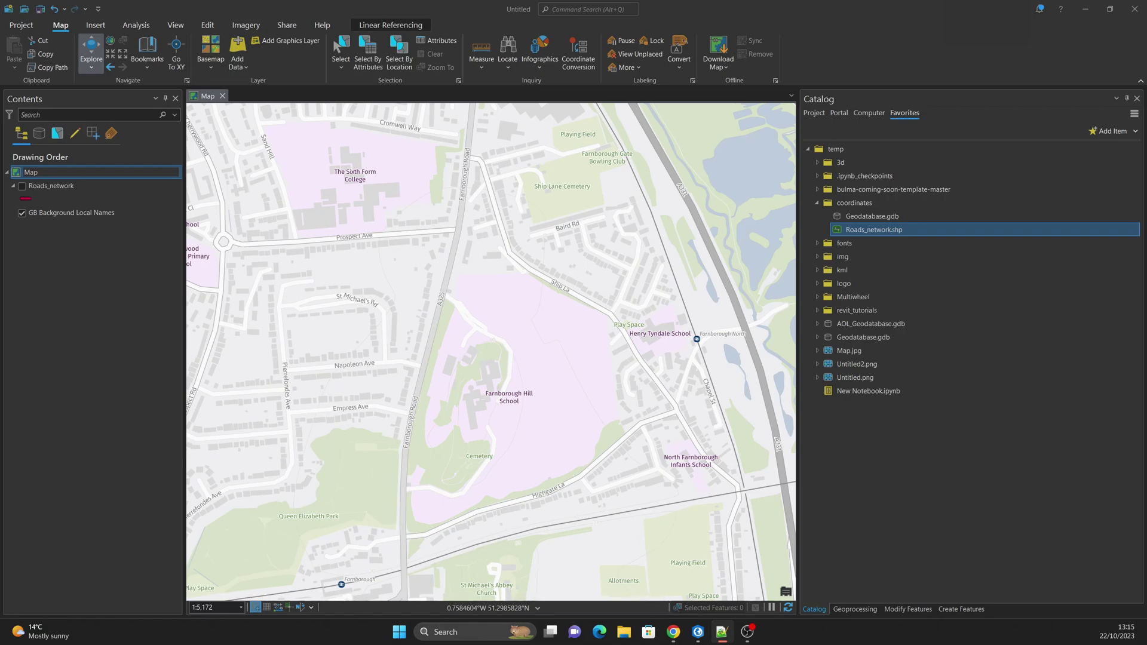
Step: Remove the Roads_network layer from the map and close the map view
{"action": "right_click", "coordinate": [48, 185]}
{"action": "left_click", "coordinate": [66, 209]}
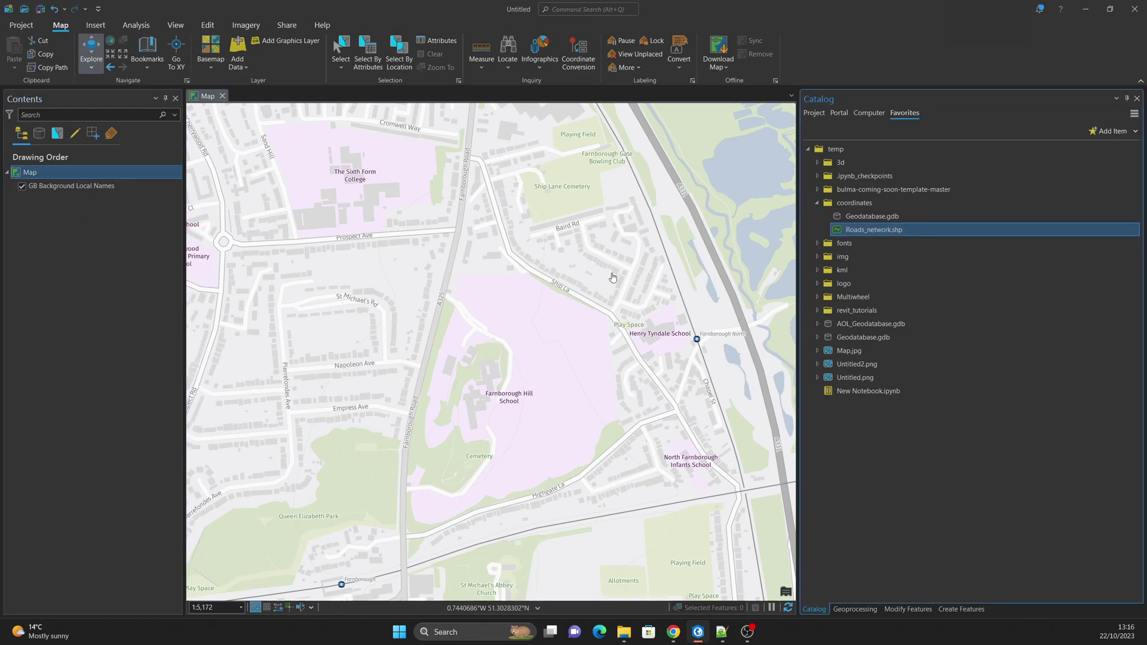
{"action": "left_click", "coordinate": [221, 96]}
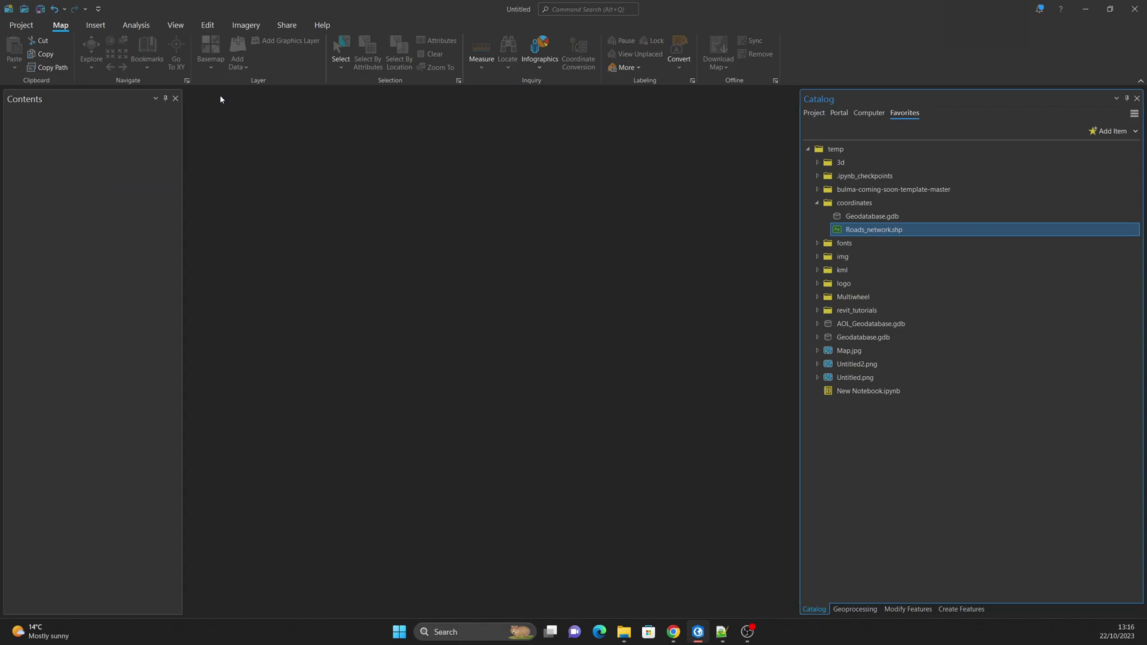
Step: Insert a new map into the project
{"action": "left_click", "coordinate": [90, 28]}
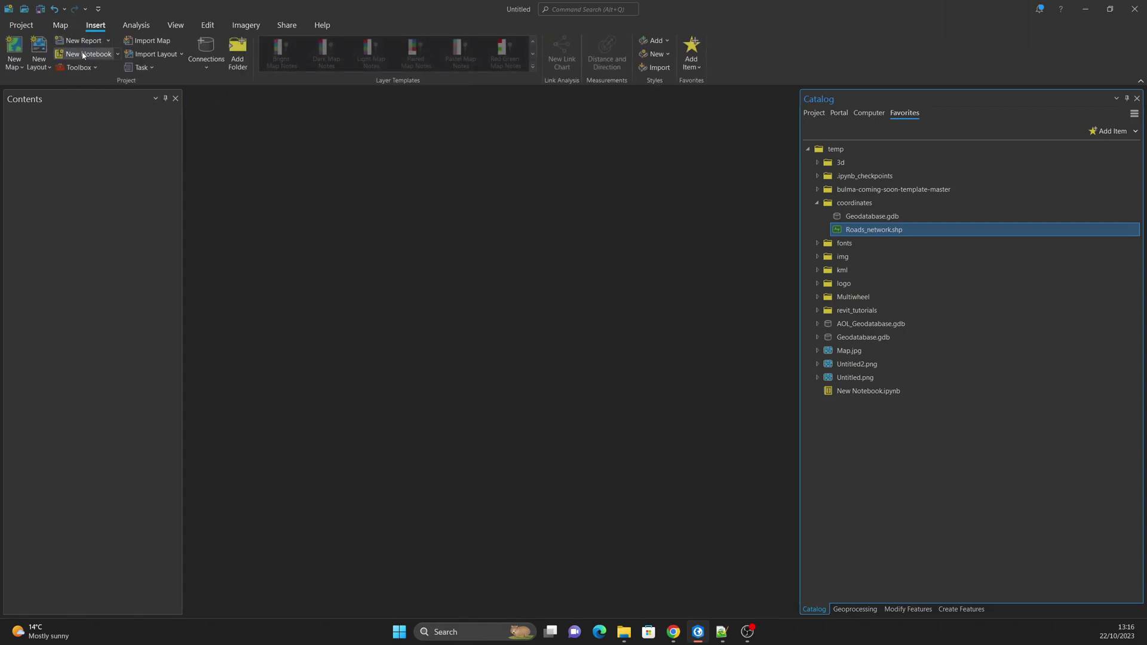
{"action": "left_click", "coordinate": [15, 57]}
{"action": "left_click", "coordinate": [30, 93]}
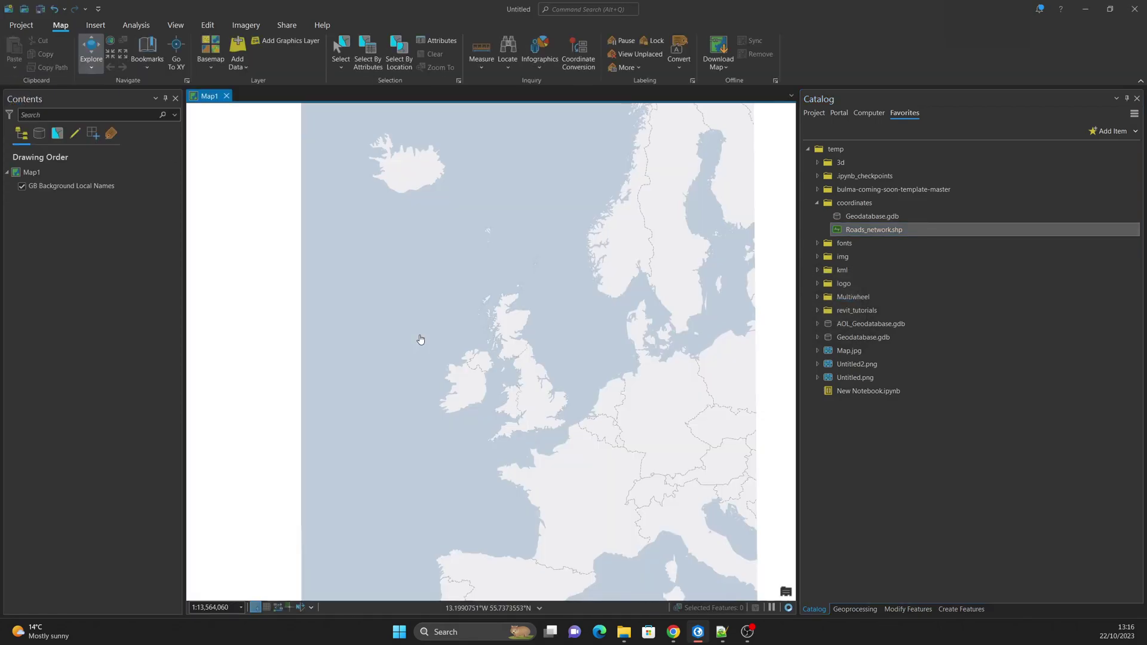
Step: Check the coordinate system of Map1 in its map properties and leave it without changes
{"action": "left_click", "coordinate": [40, 176]}
{"action": "double_click", "coordinate": [40, 177]}
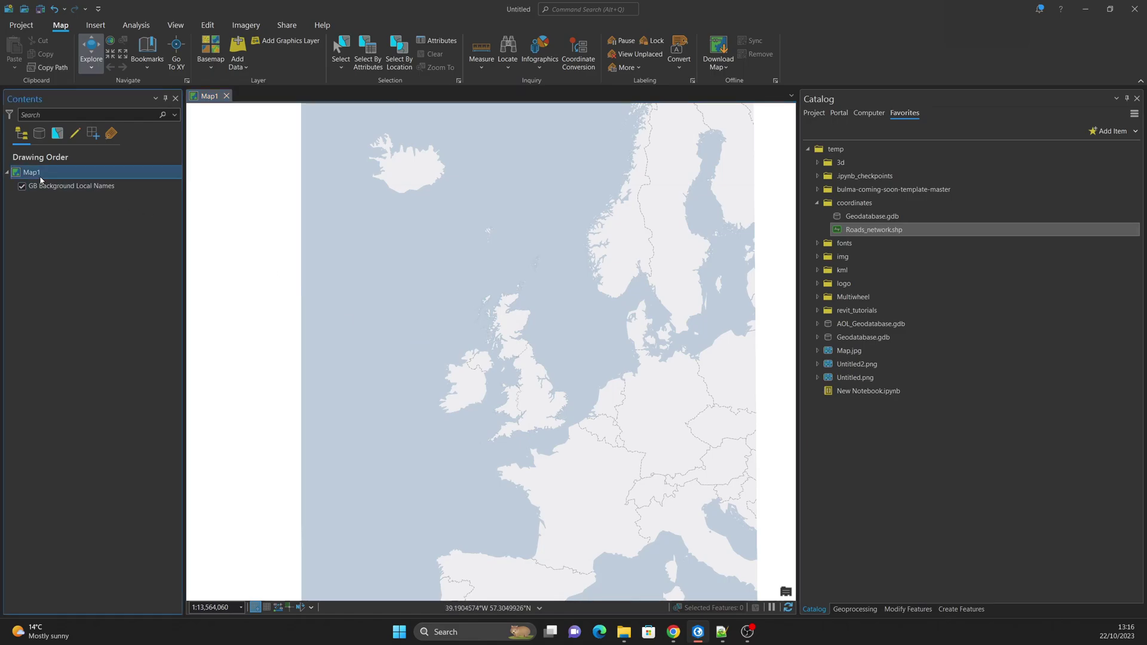
{"action": "left_click", "coordinate": [114, 285]}
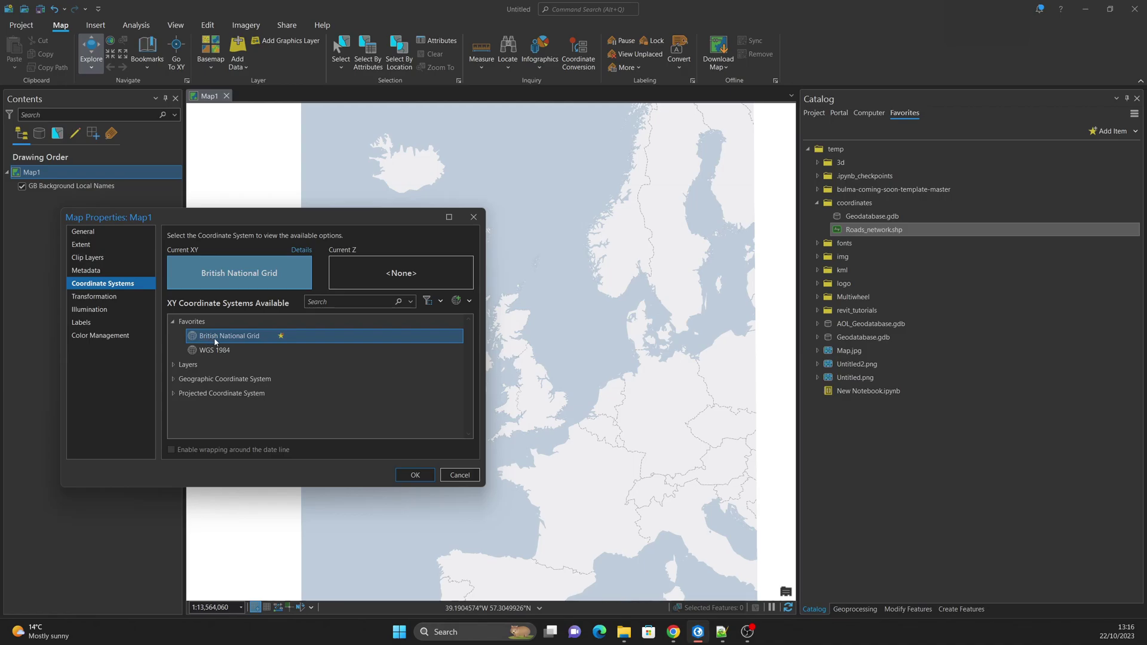
{"action": "left_click", "coordinate": [460, 476]}
Step: Add Roads_network.shp from the coordinates folder to the current map
{"action": "left_click", "coordinate": [863, 232]}
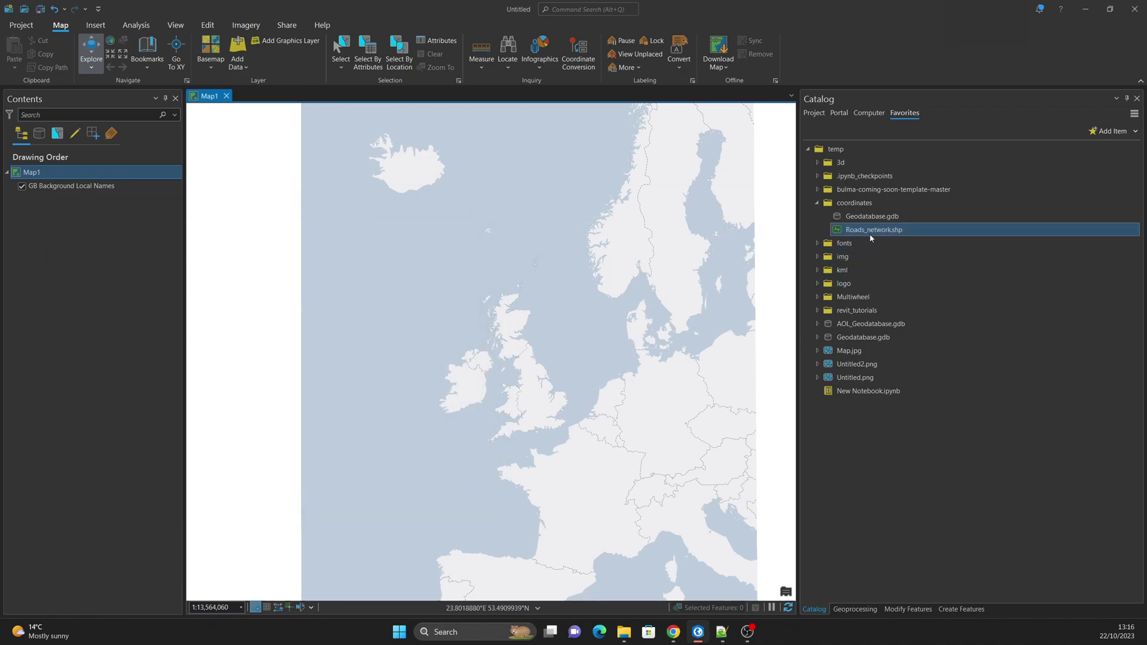
{"action": "mouse_move", "coordinate": [881, 234]}
{"action": "right_click", "coordinate": [877, 230]}
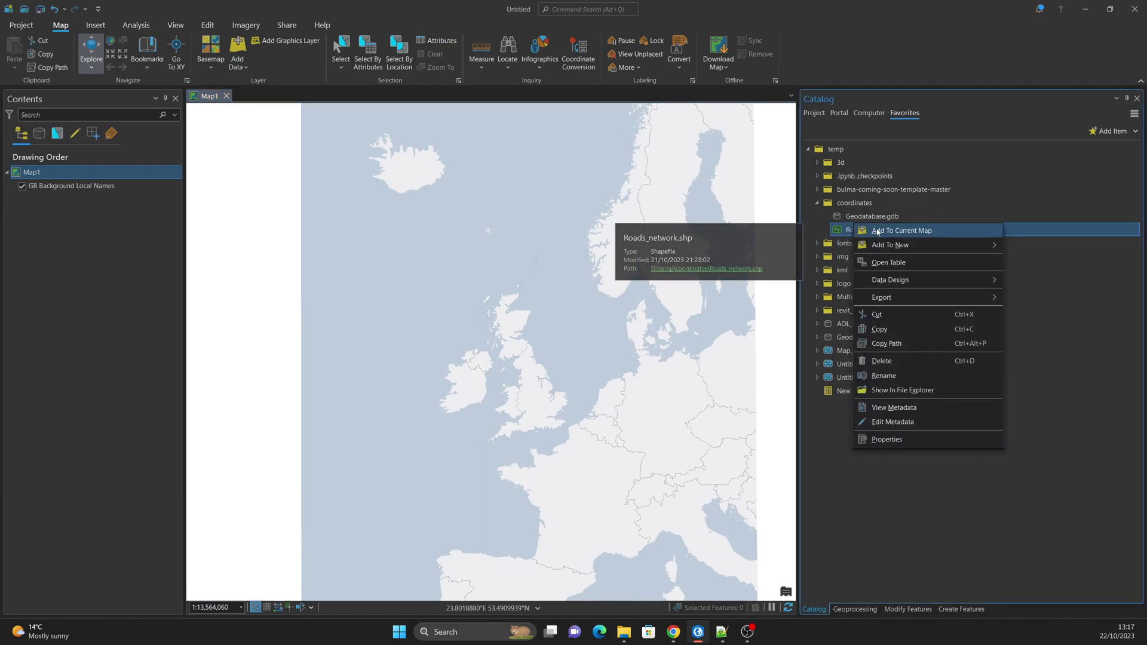
{"action": "left_click", "coordinate": [881, 233]}
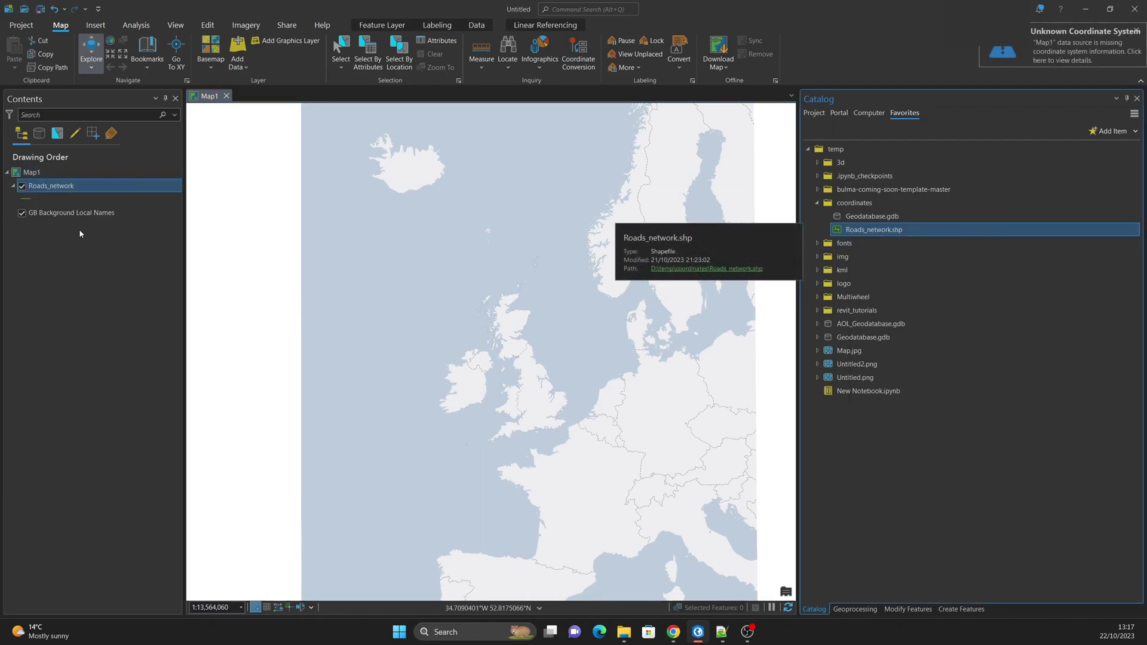
Step: Apply the dark red Limited Access line symbol to the Roads_network layer and close the symbology settings
{"action": "left_click", "coordinate": [31, 199]}
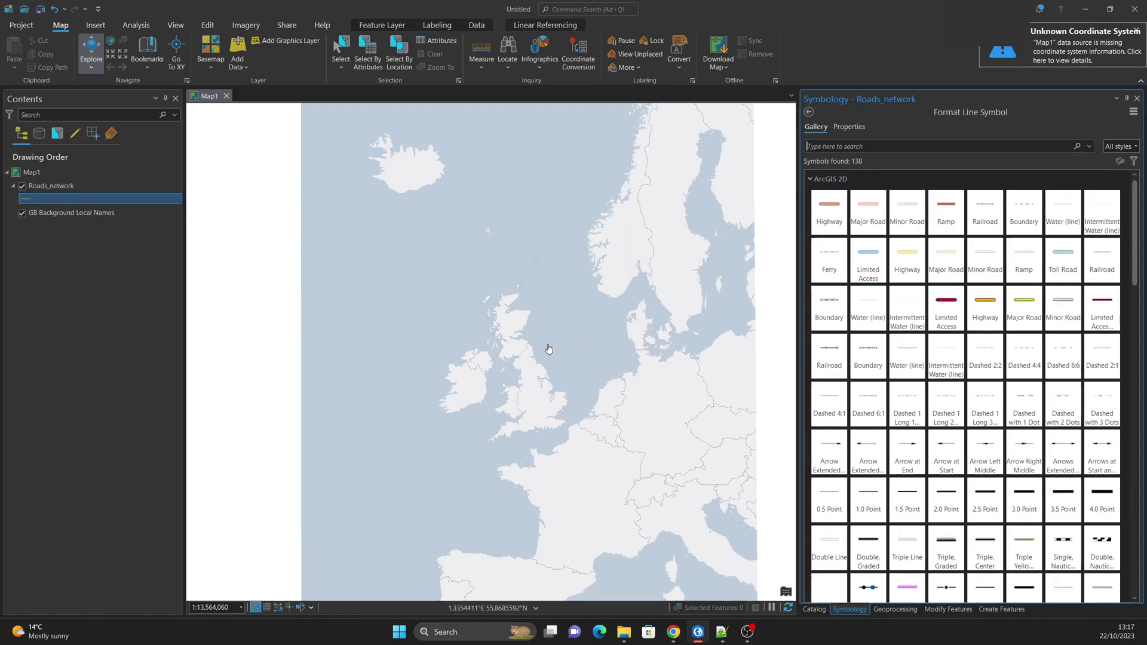
{"action": "left_click", "coordinate": [947, 306]}
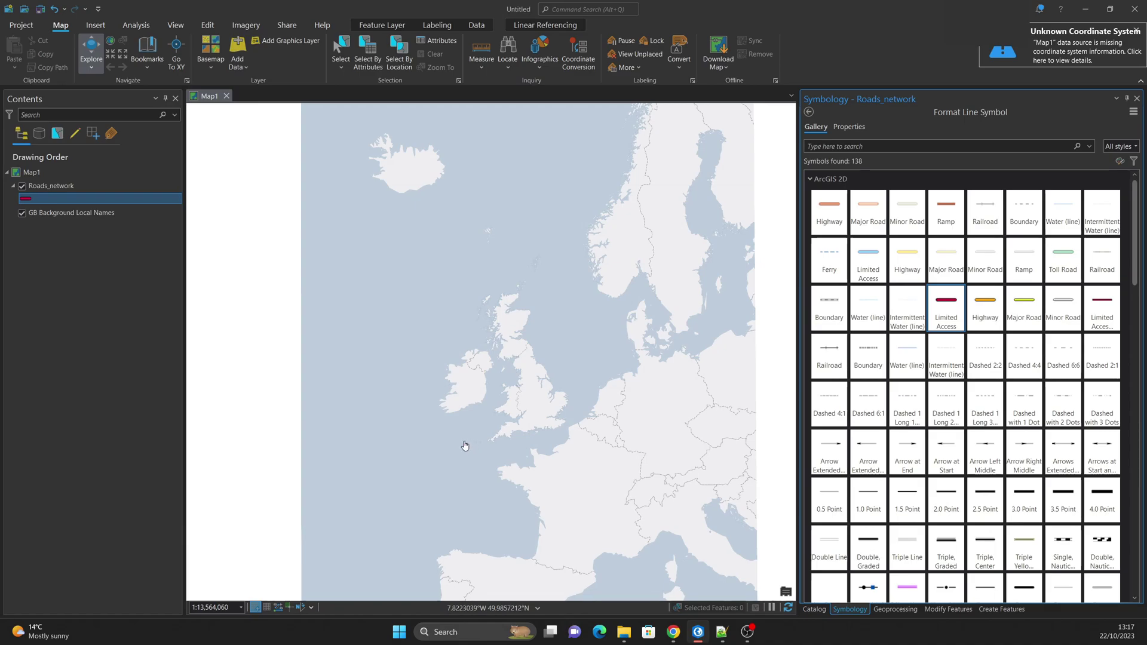
{"action": "left_click", "coordinate": [1136, 98]}
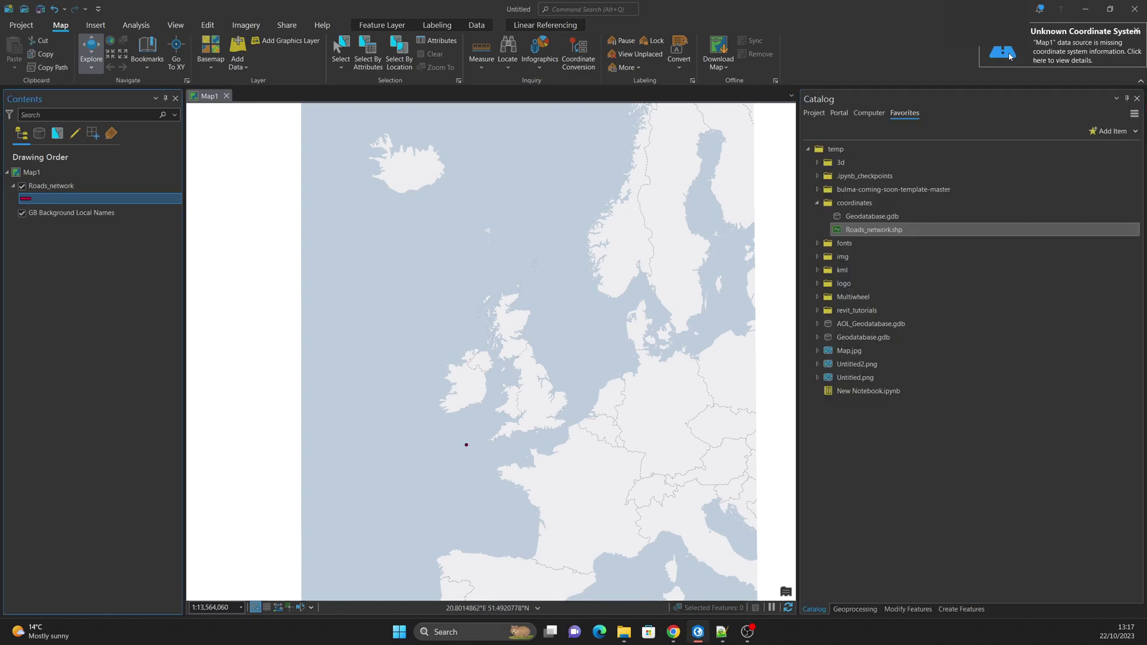
Step: Review the unknown coordinate system notification and examine where the roads layer is drawn on the map
{"action": "left_click", "coordinate": [1031, 32]}
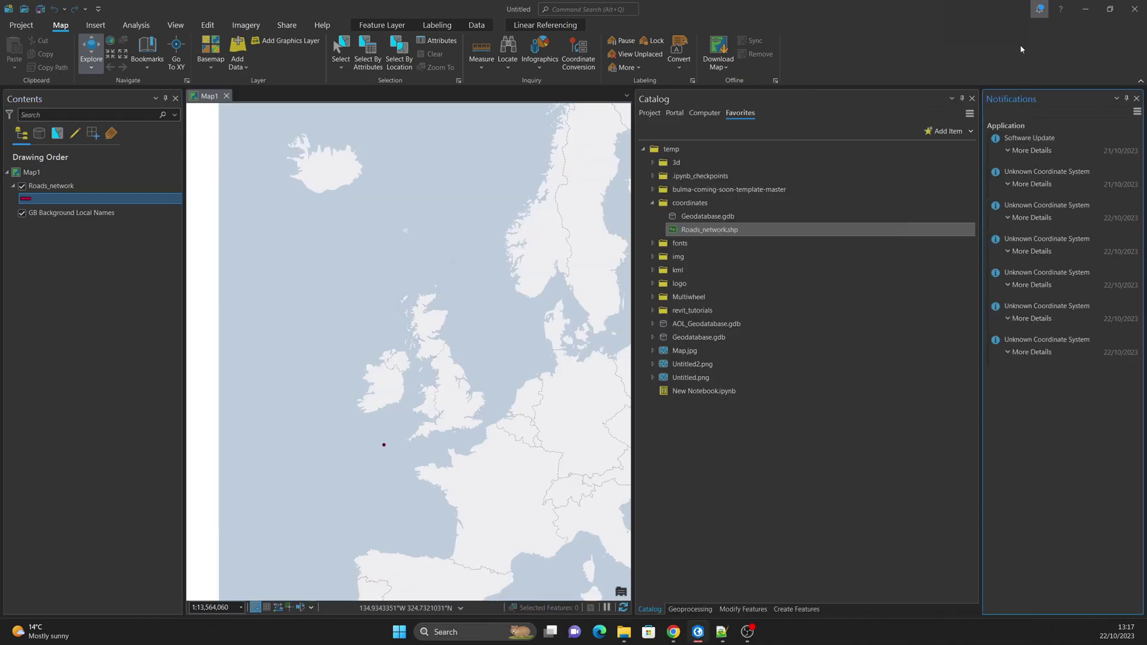
{"action": "left_click", "coordinate": [1136, 98]}
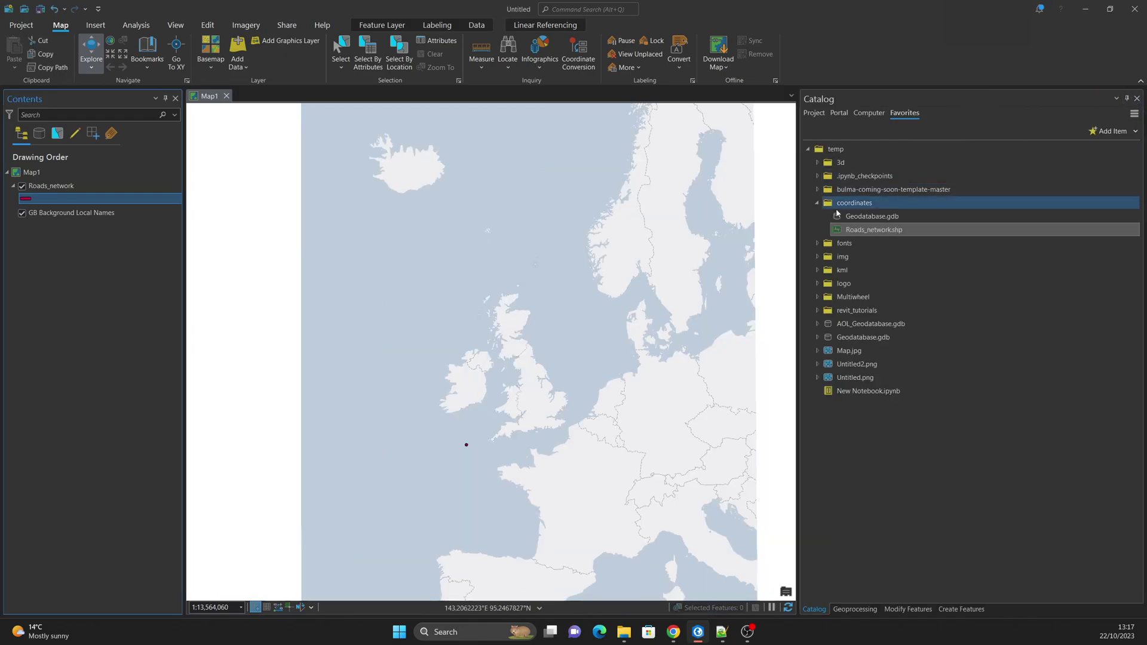
{"action": "scroll", "coordinate": [521, 456], "scroll_direction": "up", "scroll_amount": 2}
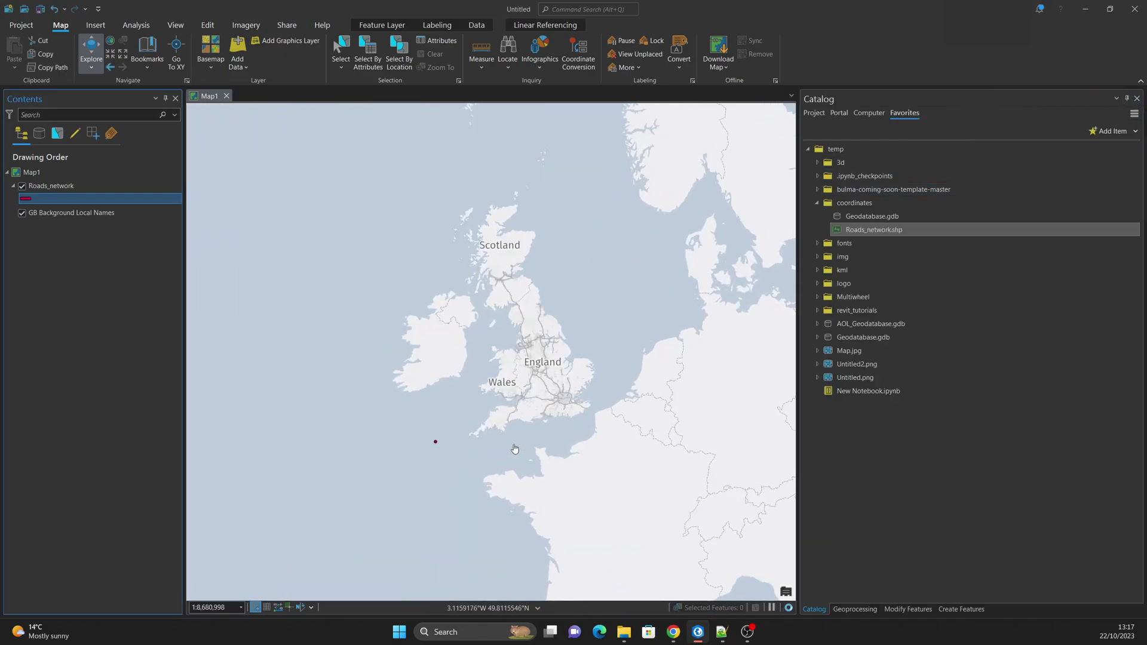
{"action": "scroll", "coordinate": [514, 432], "scroll_direction": "up", "scroll_amount": 1}
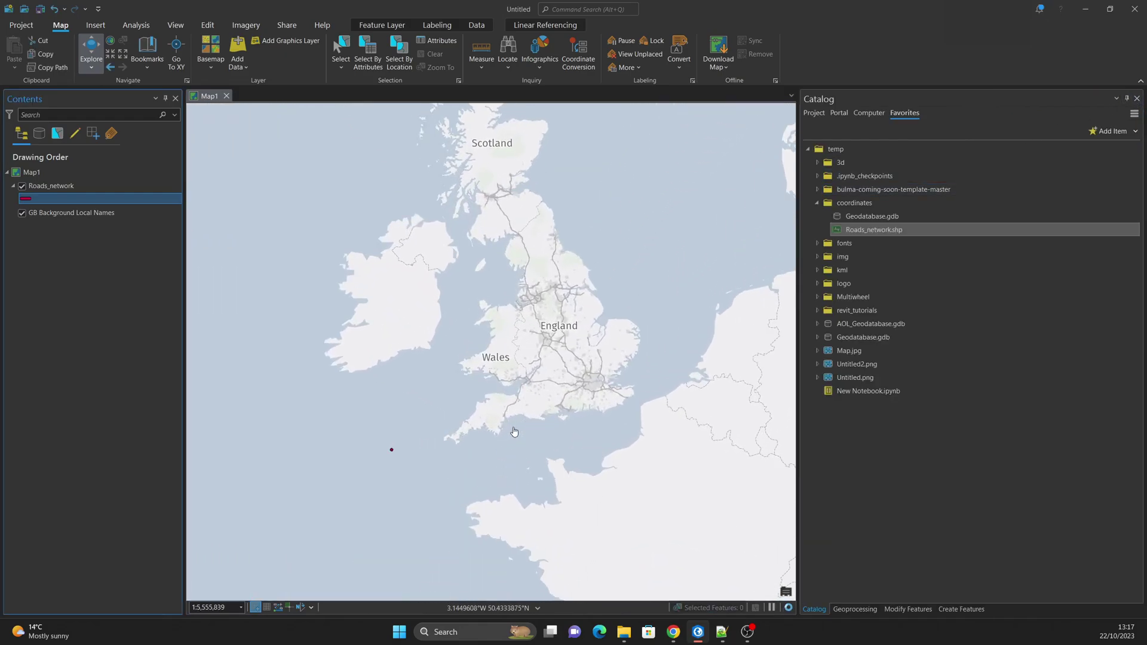
Step: Check the spatial reference of the Roads_network layer in its source properties
{"action": "right_click", "coordinate": [63, 188]}
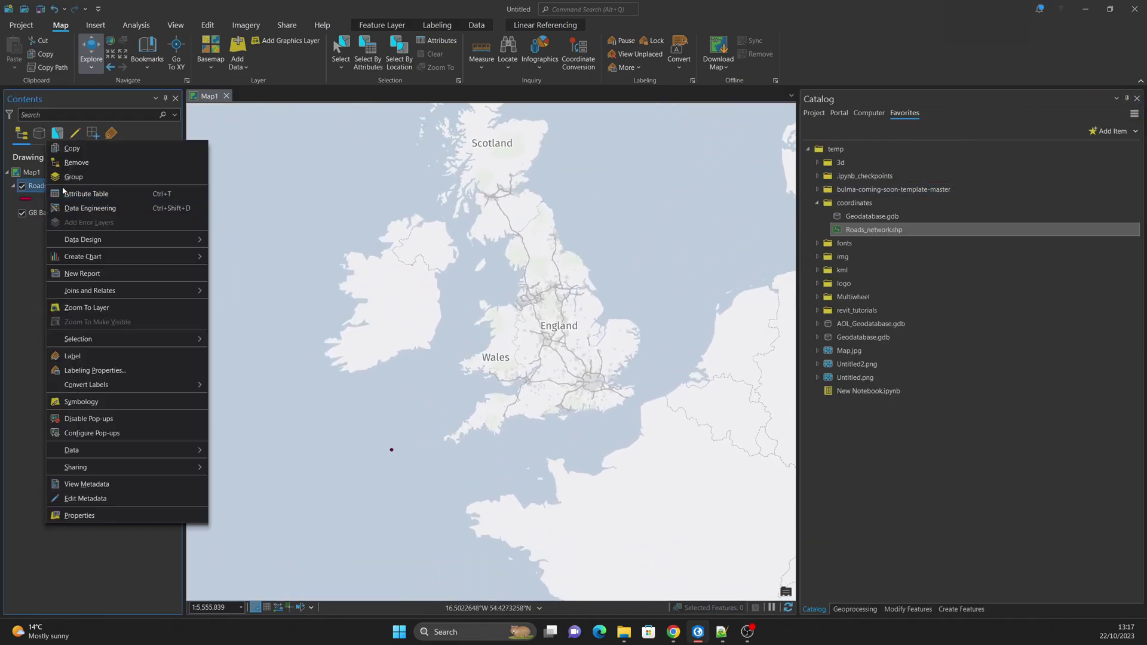
{"action": "left_click", "coordinate": [81, 516]}
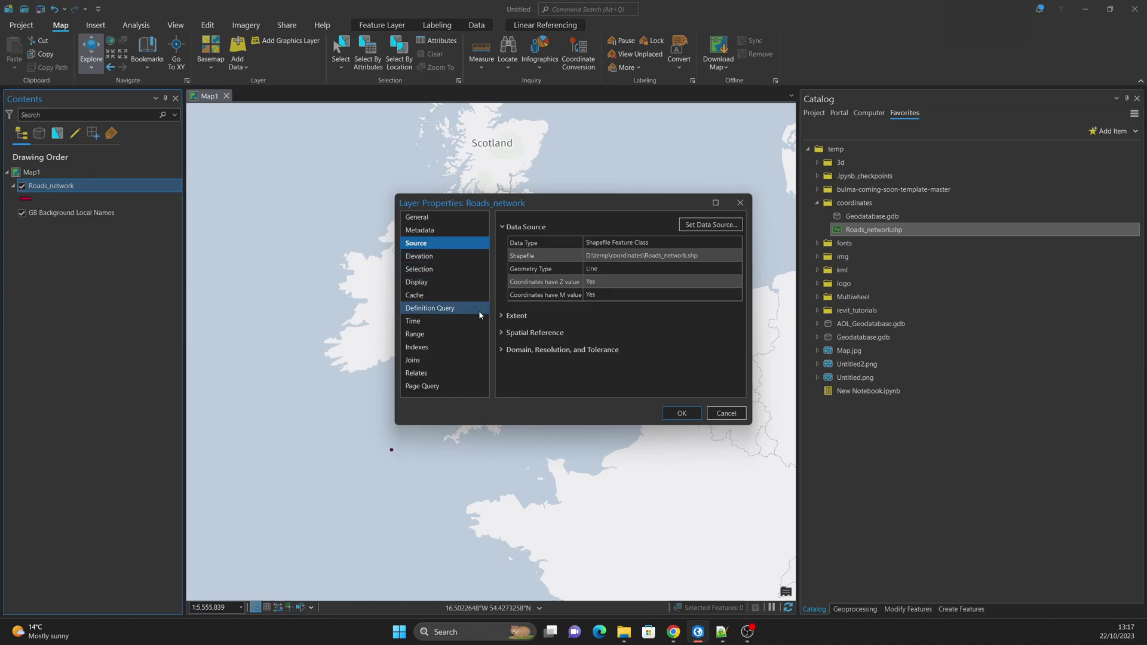
{"action": "left_click", "coordinate": [502, 334]}
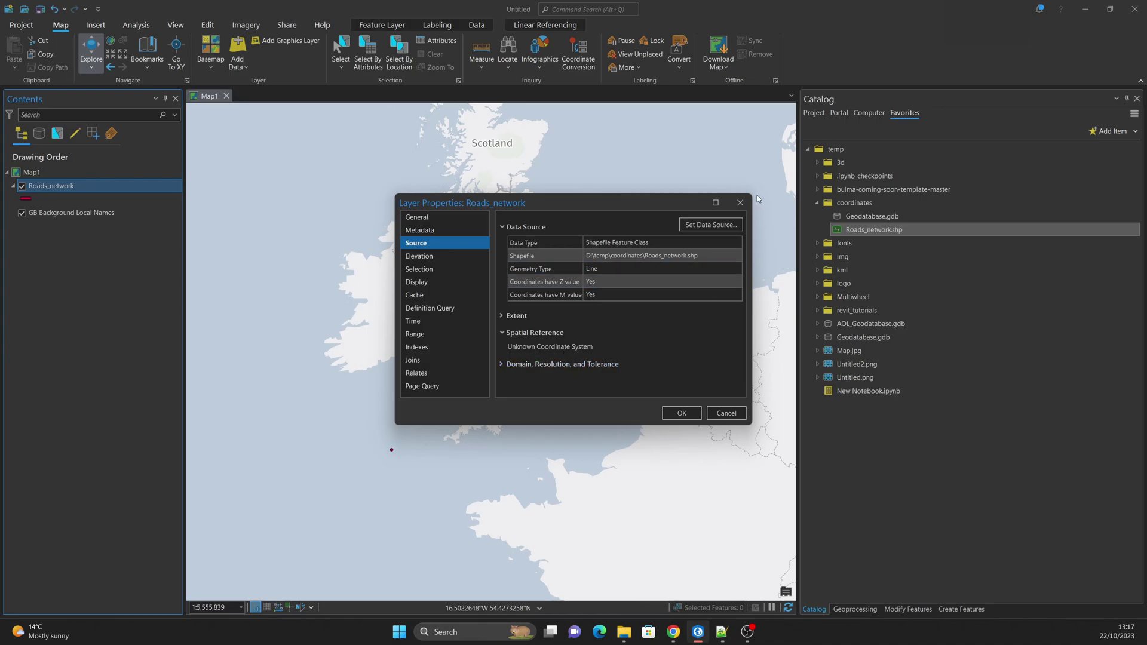
{"action": "left_click", "coordinate": [740, 203]}
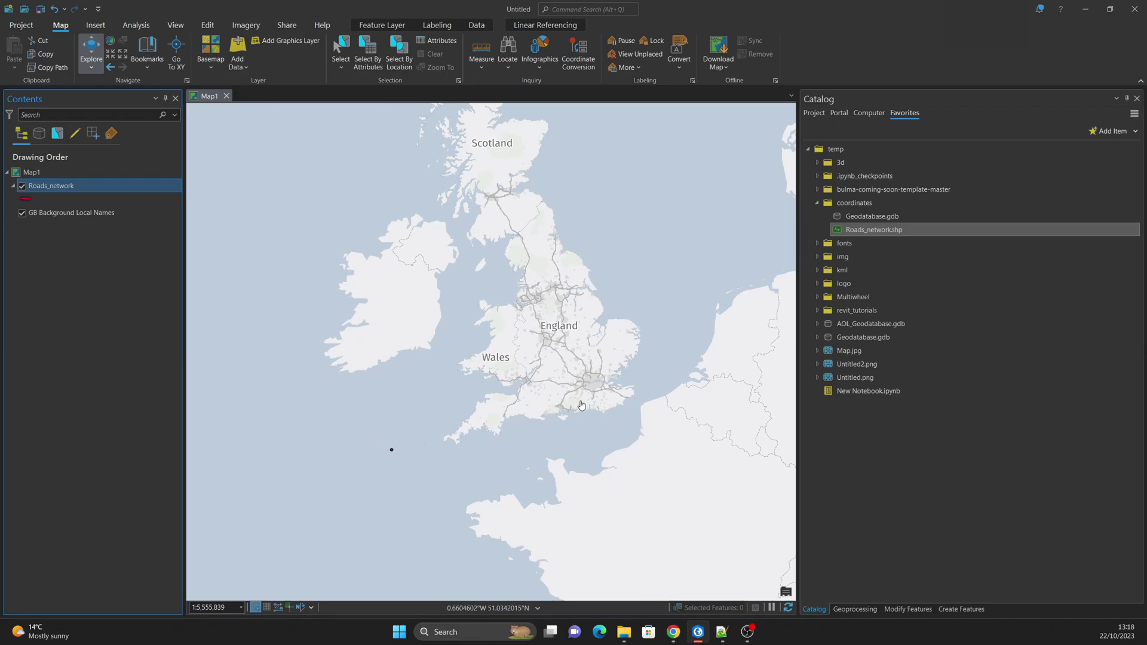
{"action": "scroll", "coordinate": [531, 418], "scroll_direction": "up", "scroll_amount": 3}
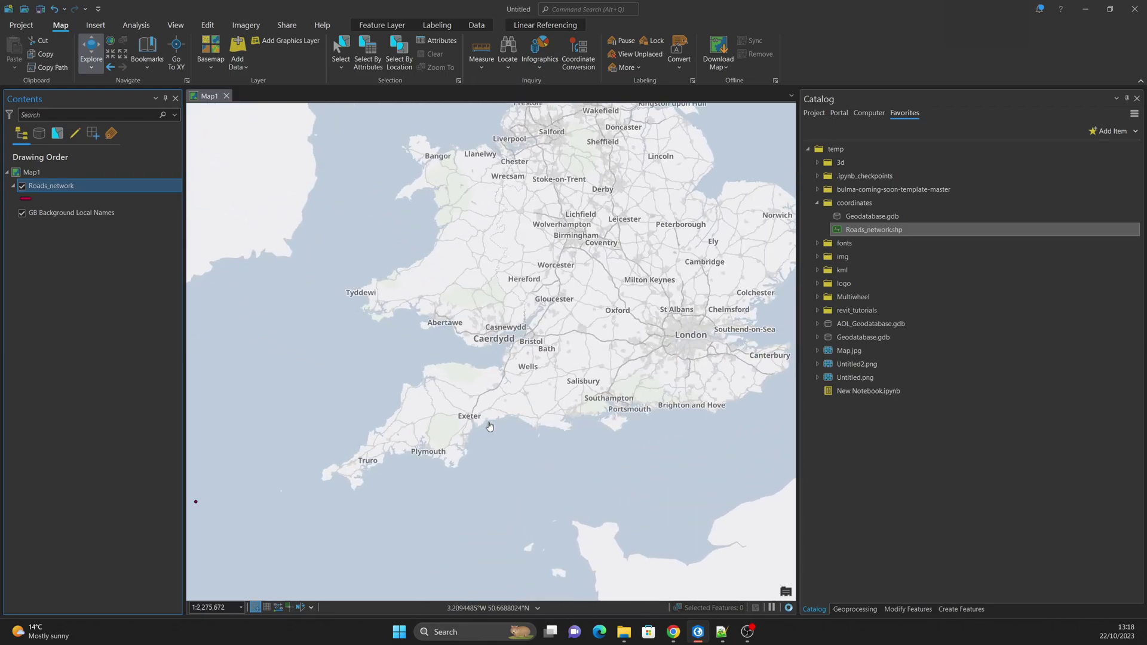
{"action": "left_click_drag", "start_coordinate": [472, 414], "coordinate": [520, 393]}
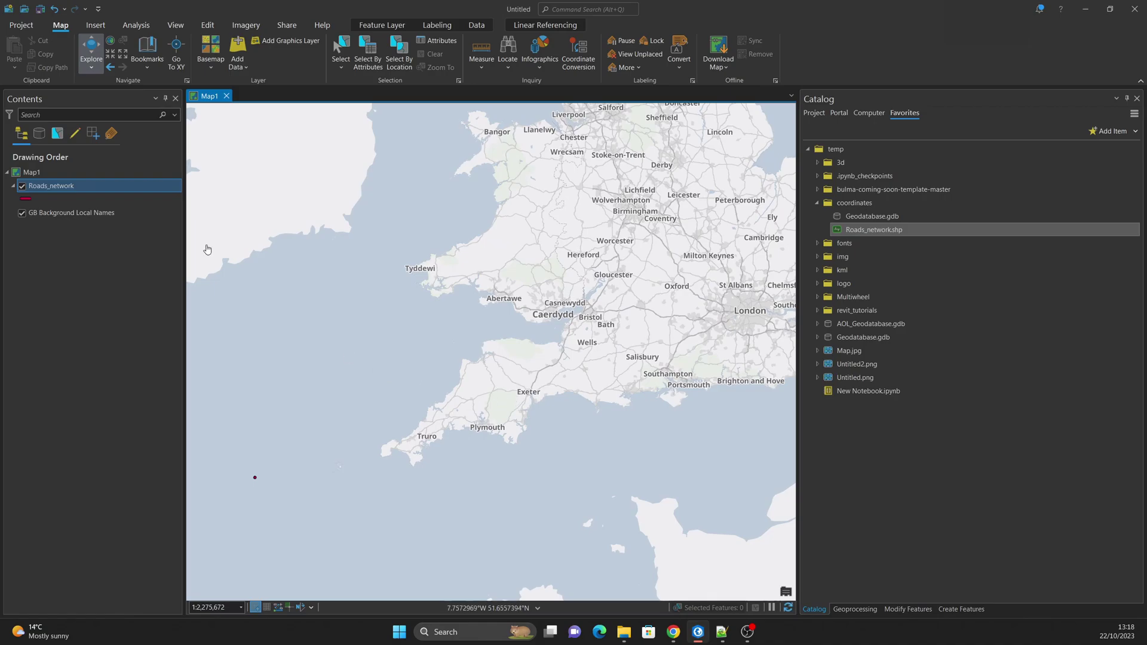
{"action": "left_click", "coordinate": [39, 174]}
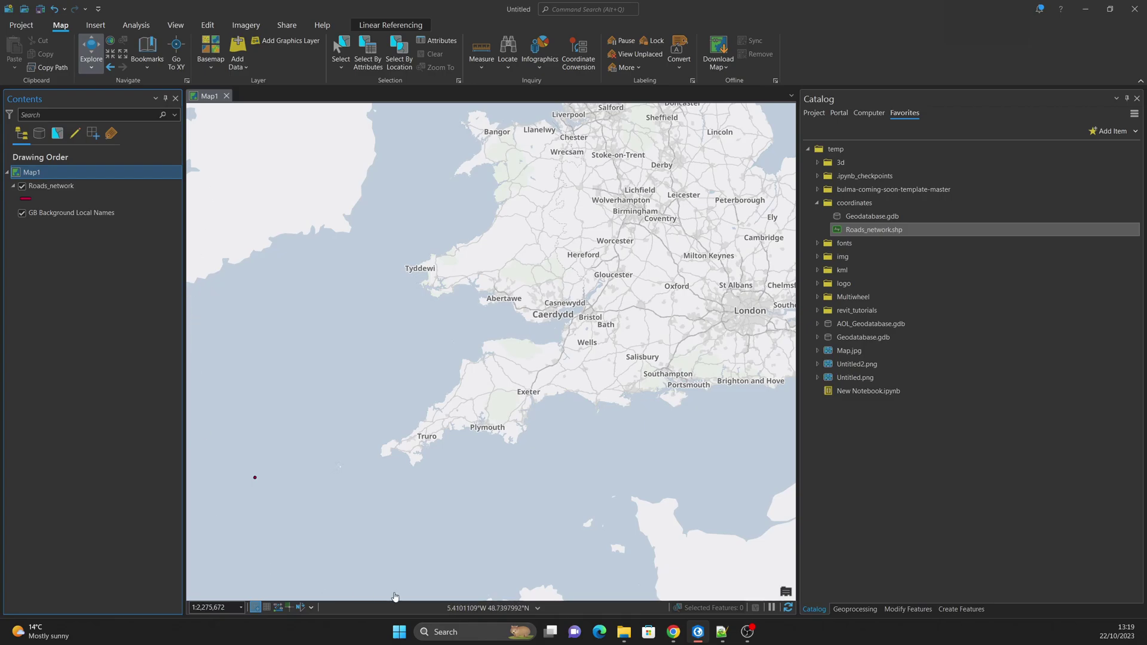
{"action": "left_click", "coordinate": [57, 190]}
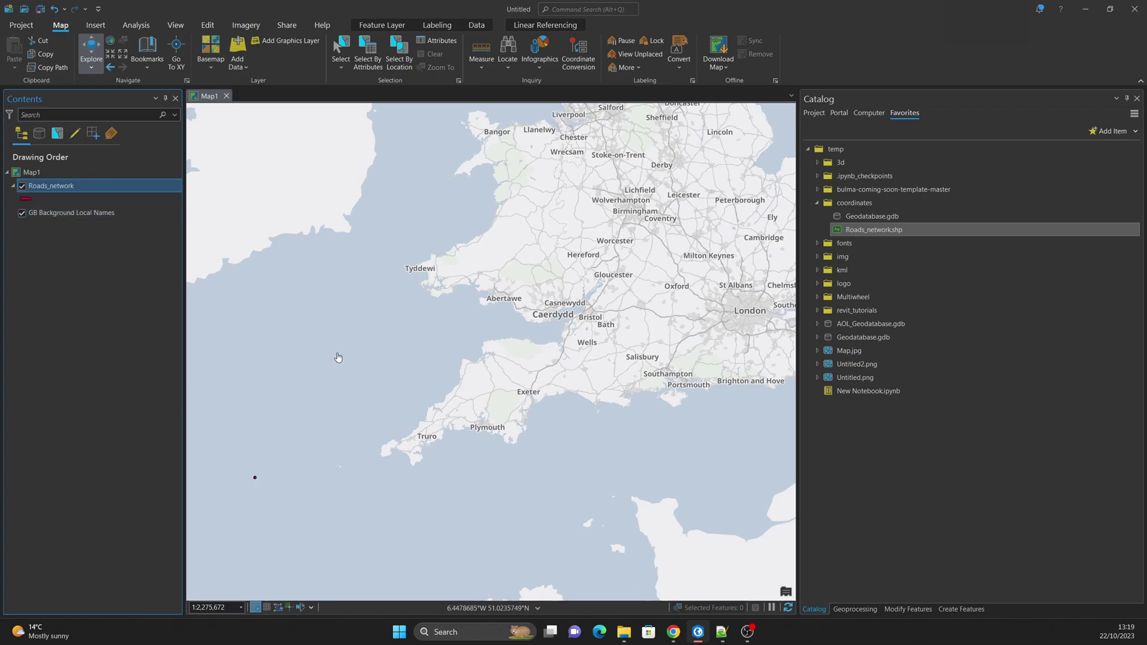
Step: Open the coordinate system settings of Map1 and select WGS 1984 from the favorites
{"action": "left_click", "coordinate": [42, 175]}
{"action": "double_click", "coordinate": [41, 175]}
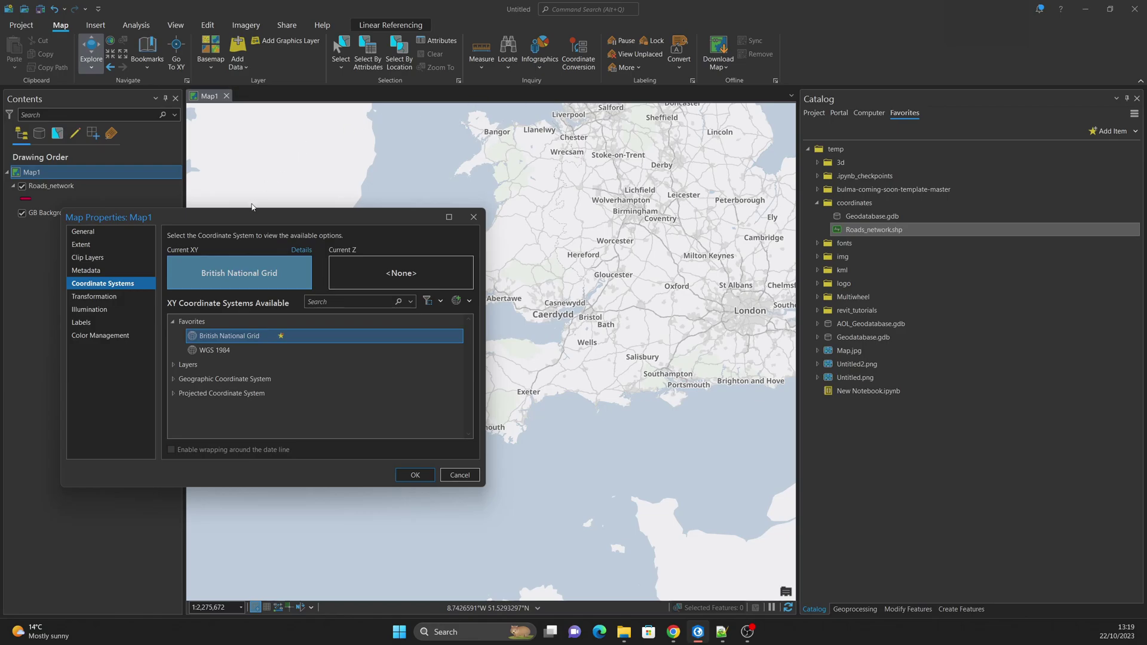
{"action": "left_click", "coordinate": [212, 355]}
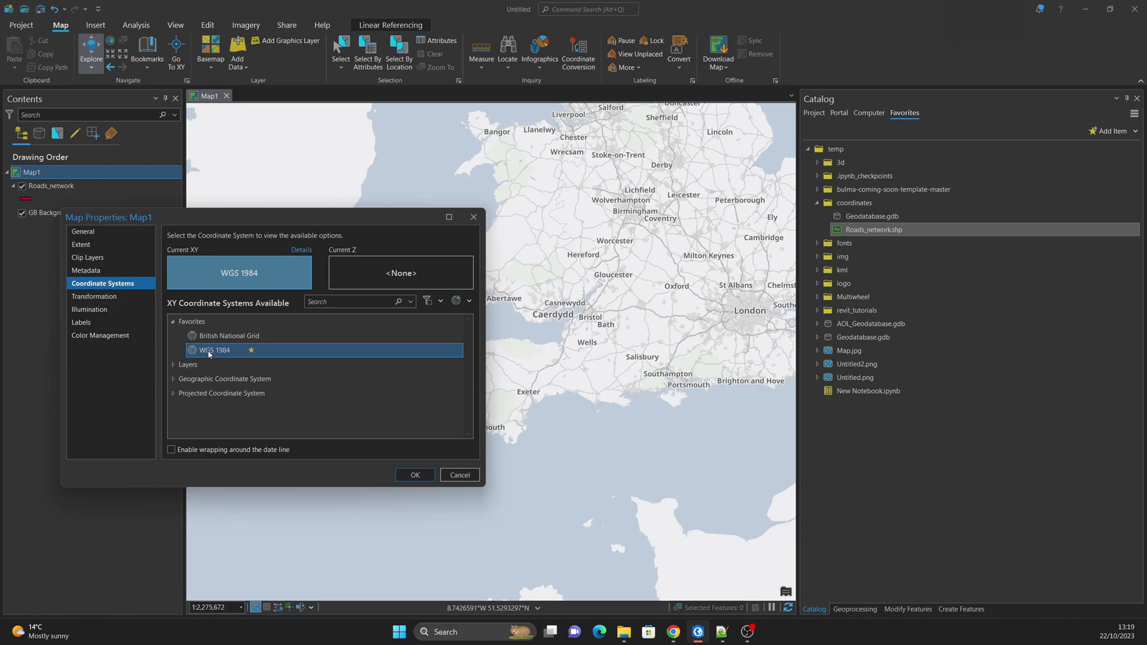
Step: Examine WGS 1984 in the World group of geographic coordinate systems and browse the projected coordinate system categories
{"action": "left_click", "coordinate": [174, 379]}
{"action": "scroll", "coordinate": [177, 379], "scroll_direction": "down", "scroll_amount": 3}
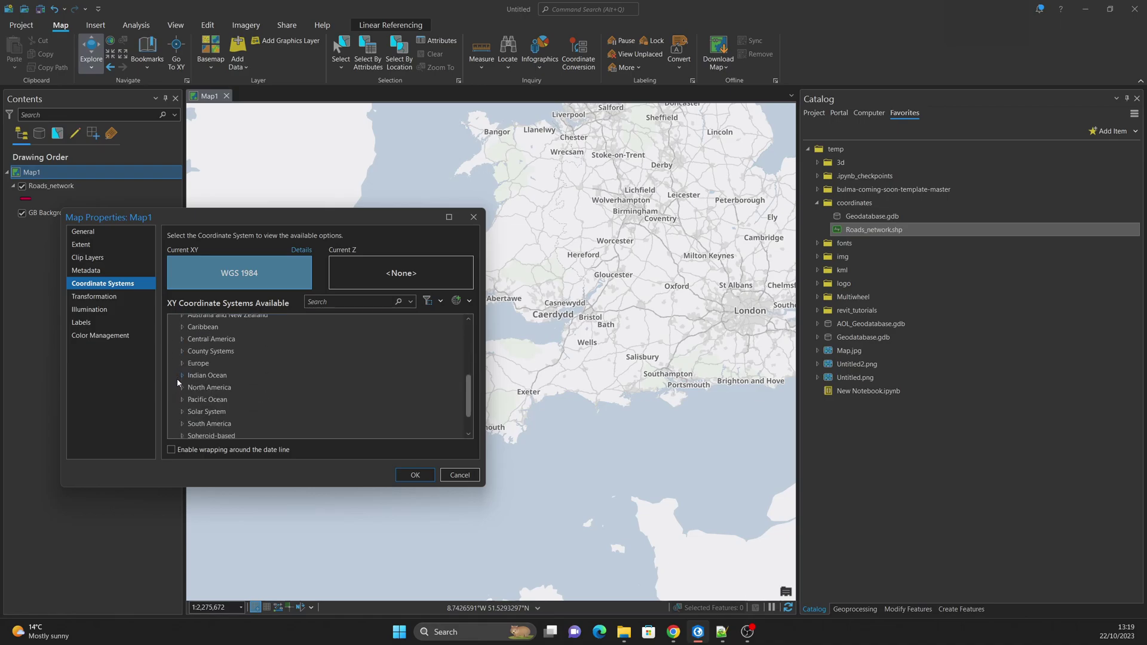
{"action": "scroll", "coordinate": [178, 383], "scroll_direction": "down", "scroll_amount": 1}
{"action": "left_click", "coordinate": [181, 418]}
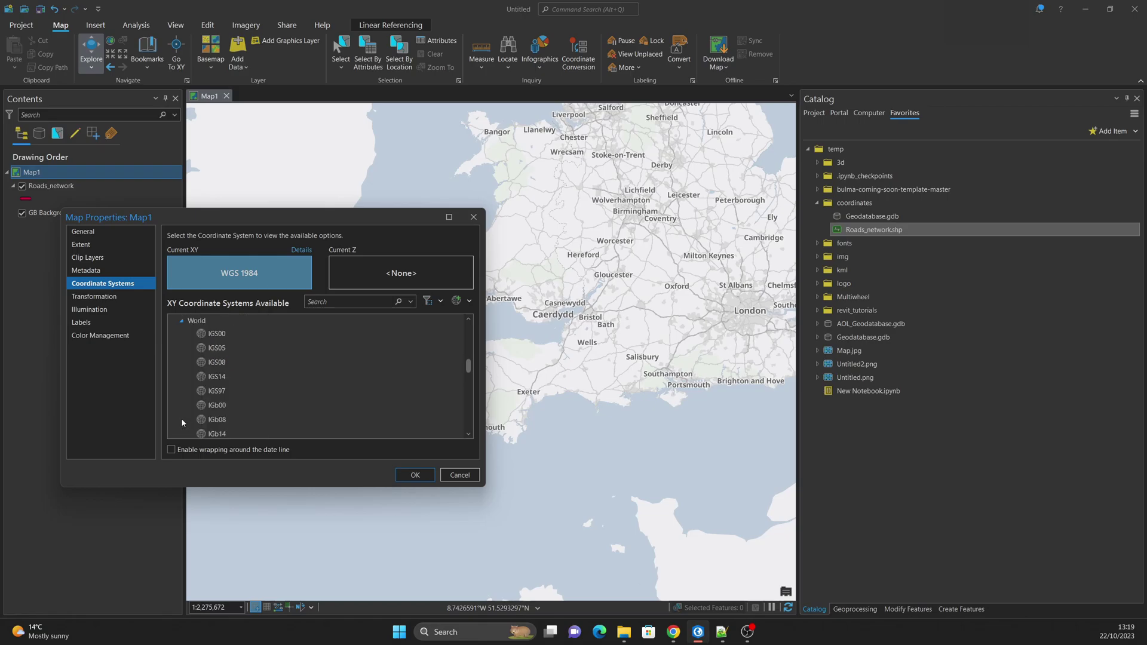
{"action": "scroll", "coordinate": [181, 417], "scroll_direction": "down", "scroll_amount": 2}
{"action": "scroll", "coordinate": [181, 418], "scroll_direction": "down", "scroll_amount": 2}
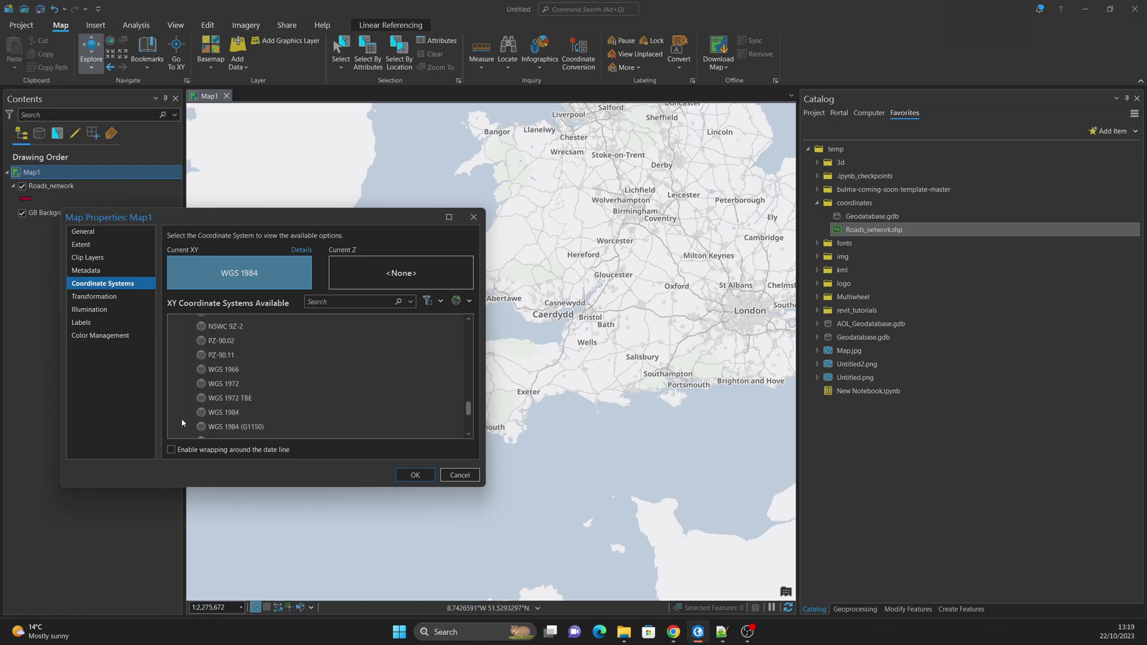
{"action": "left_click", "coordinate": [217, 412]}
{"action": "scroll", "coordinate": [243, 395], "scroll_direction": "up", "scroll_amount": 10}
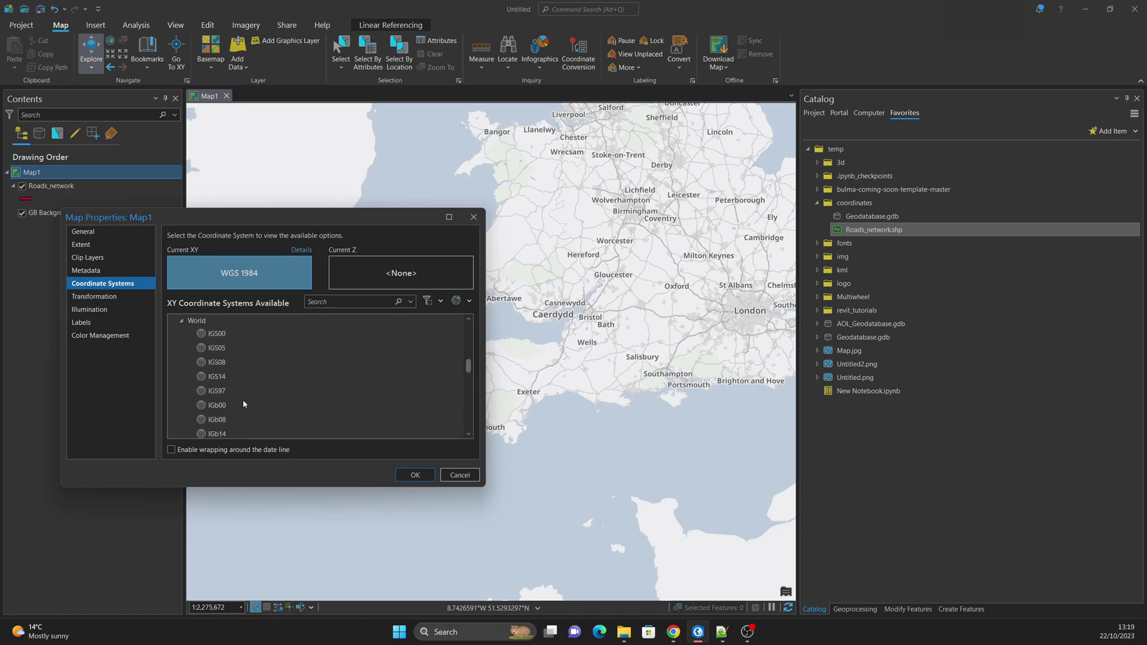
{"action": "scroll", "coordinate": [175, 403], "scroll_direction": "up", "scroll_amount": 3}
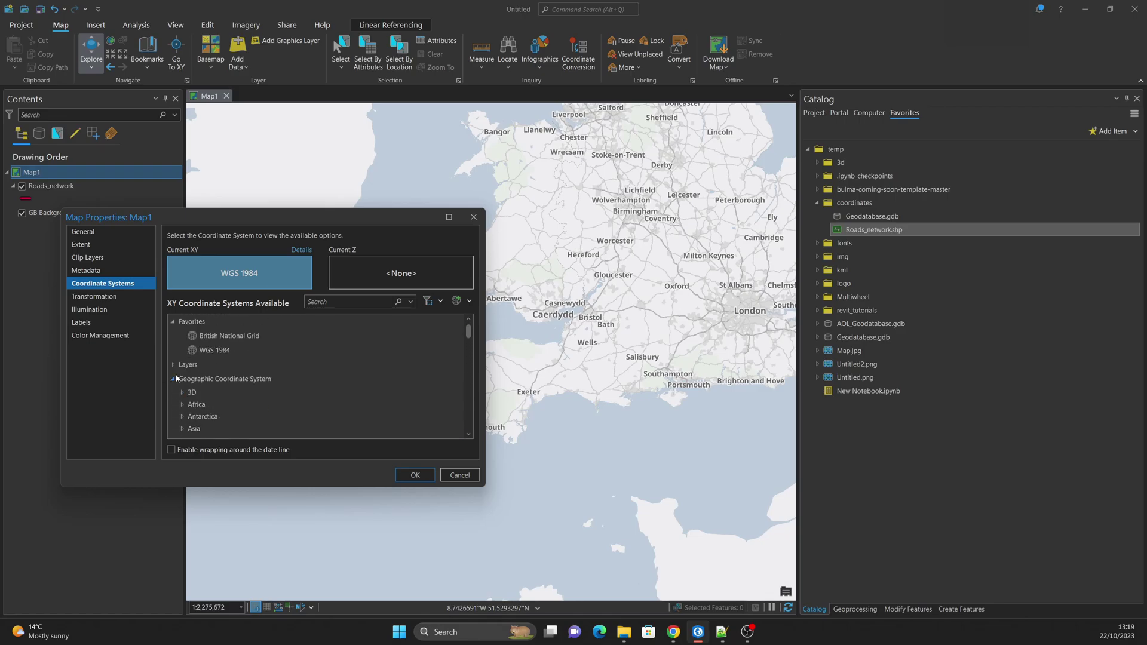
{"action": "left_click", "coordinate": [177, 379]}
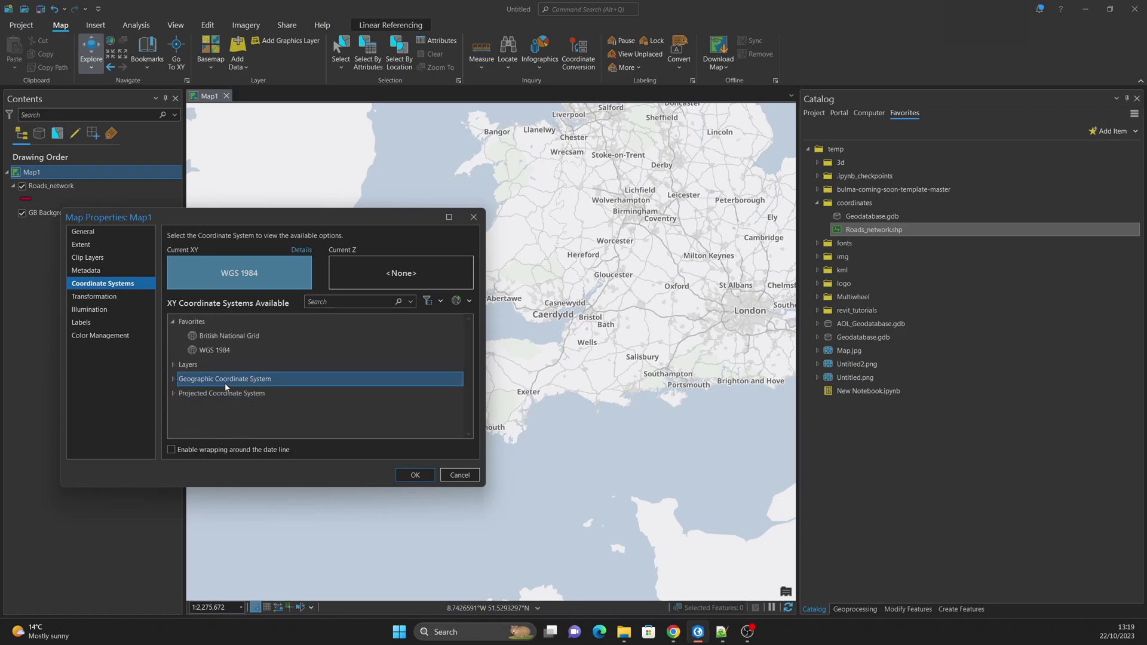
{"action": "left_click", "coordinate": [173, 393]}
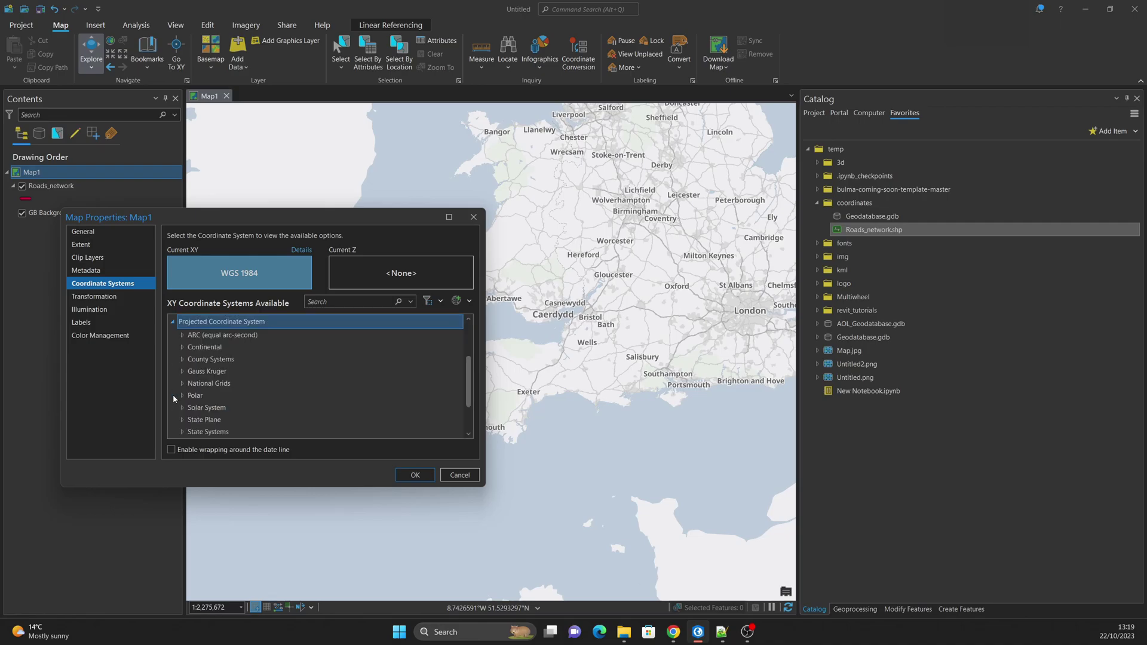
{"action": "left_click", "coordinate": [173, 323]}
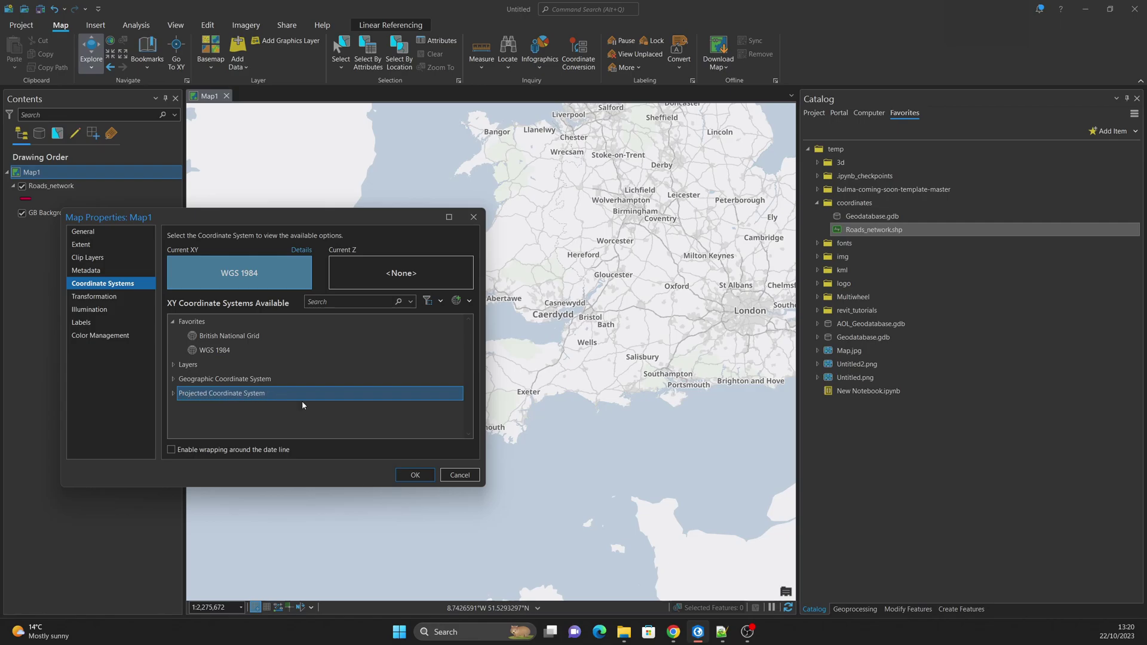
Step: Apply the favorite WGS 1984 as the XY coordinate system of Map1
{"action": "left_click", "coordinate": [209, 353]}
{"action": "left_click", "coordinate": [417, 475]}
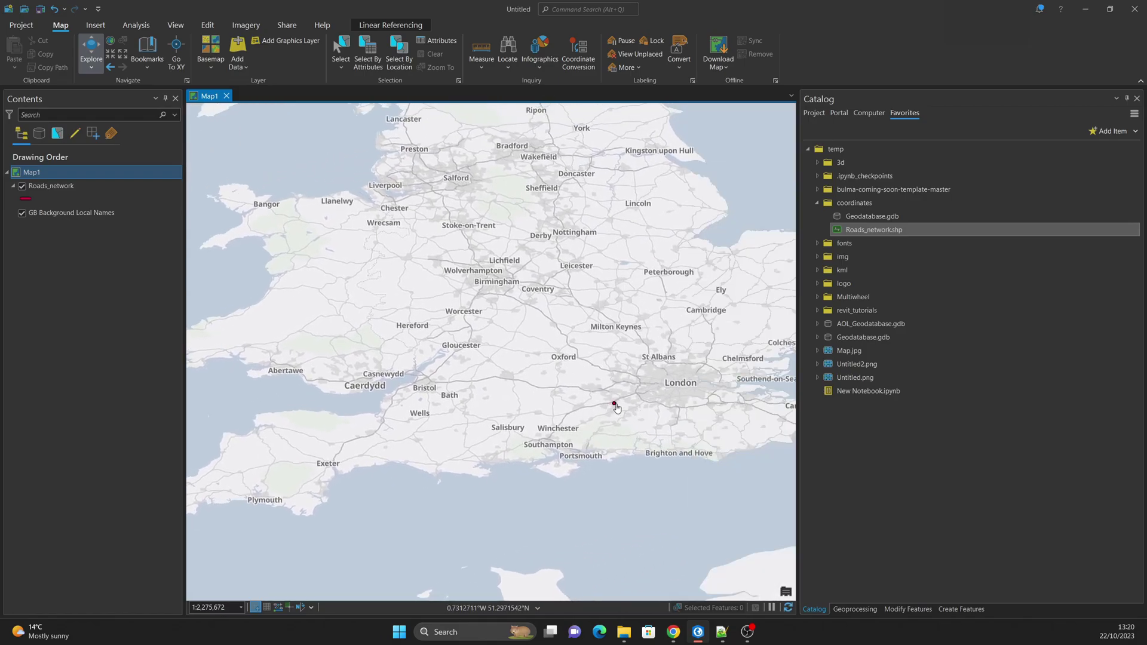
Step: Measure the straight-line distance from the northwestern corner of the road network to its southwestern corner
{"action": "scroll", "coordinate": [616, 407], "scroll_direction": "up", "scroll_amount": 8}
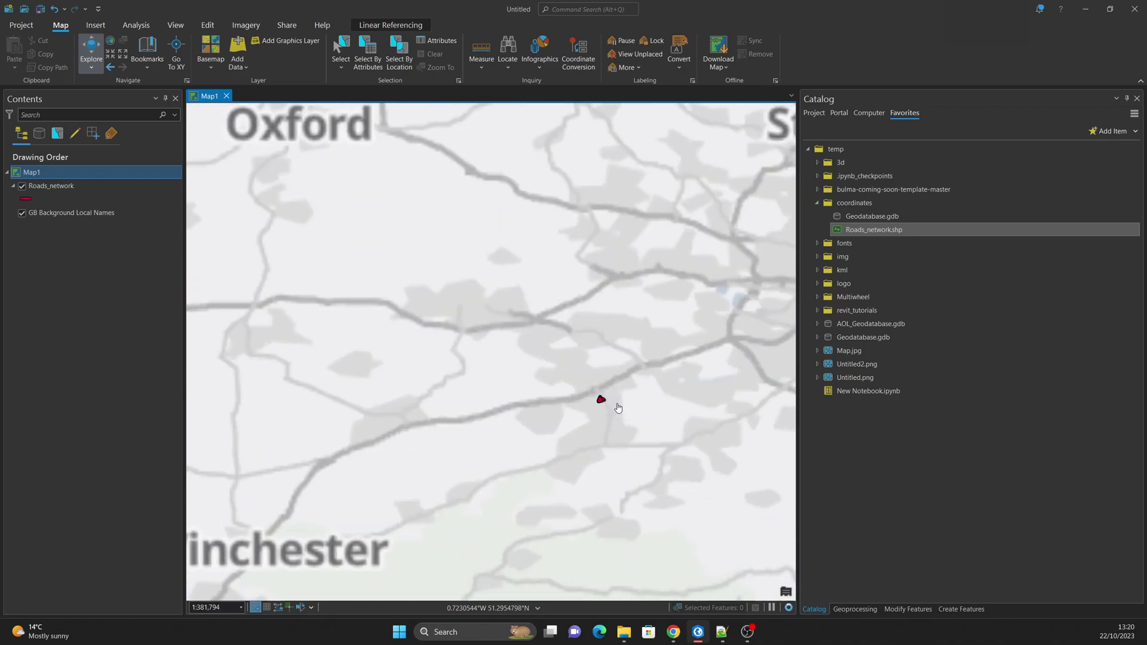
{"action": "scroll", "coordinate": [570, 400], "scroll_direction": "up", "scroll_amount": 4}
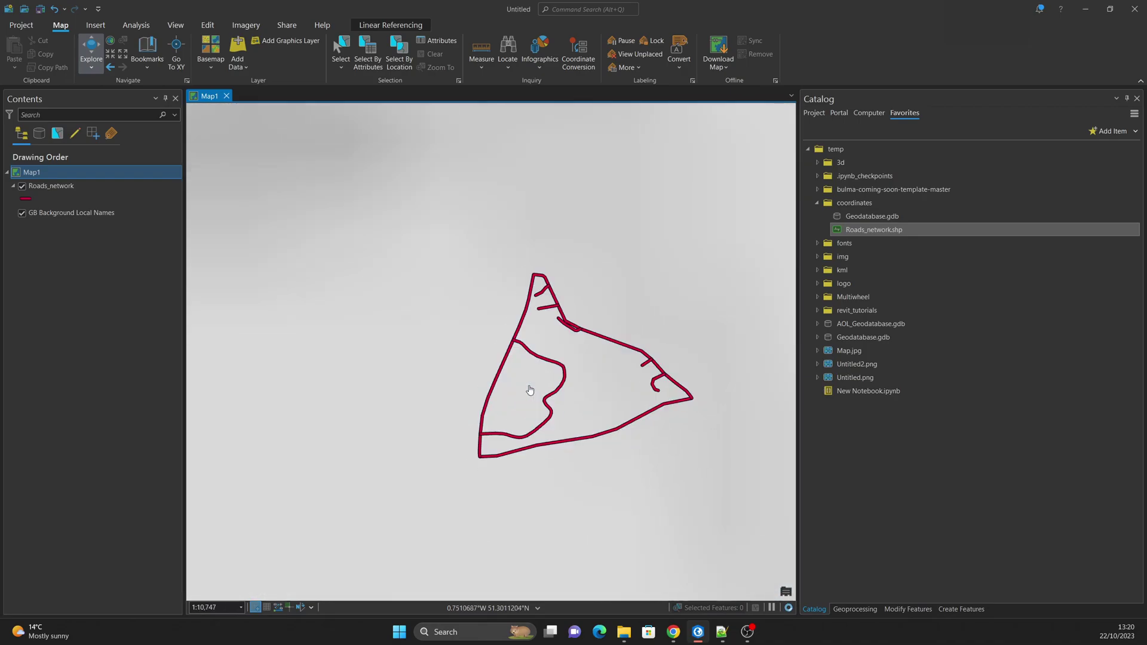
{"action": "left_click_drag", "start_coordinate": [567, 391], "coordinate": [486, 423]}
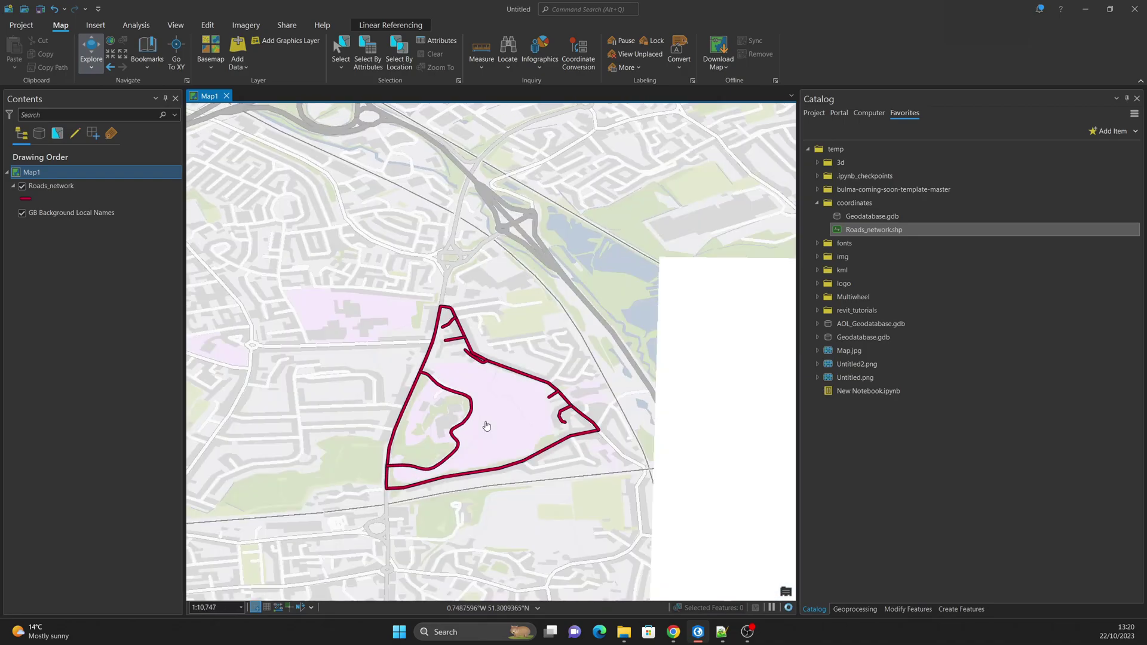
{"action": "scroll", "coordinate": [517, 427], "scroll_direction": "up", "scroll_amount": 1}
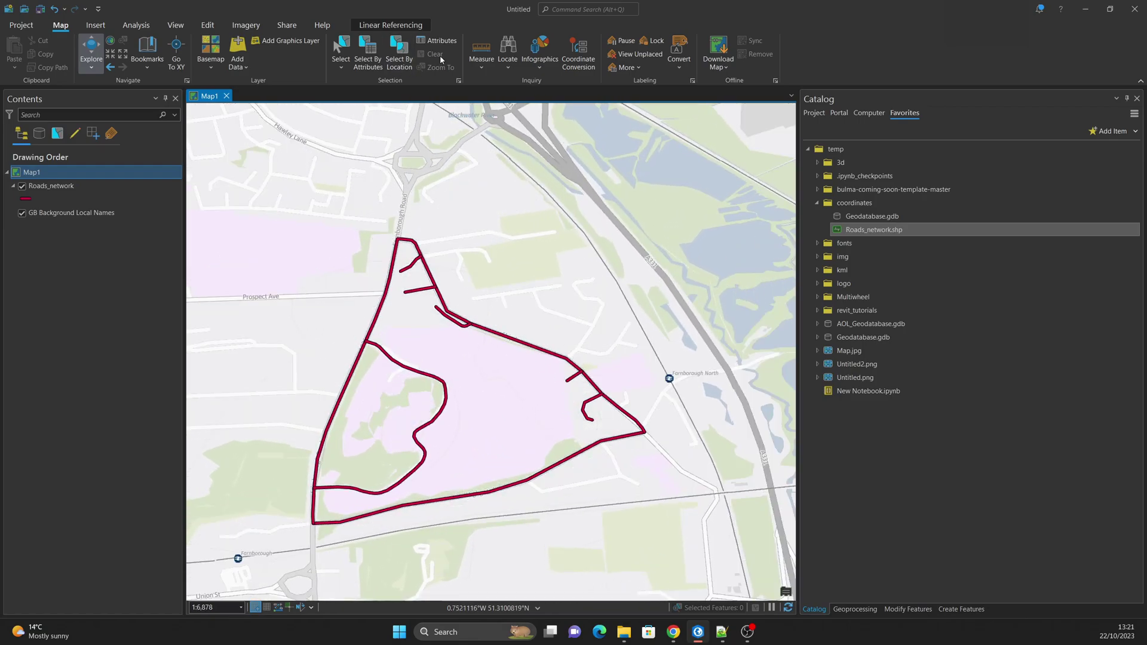
{"action": "left_click", "coordinate": [486, 49]}
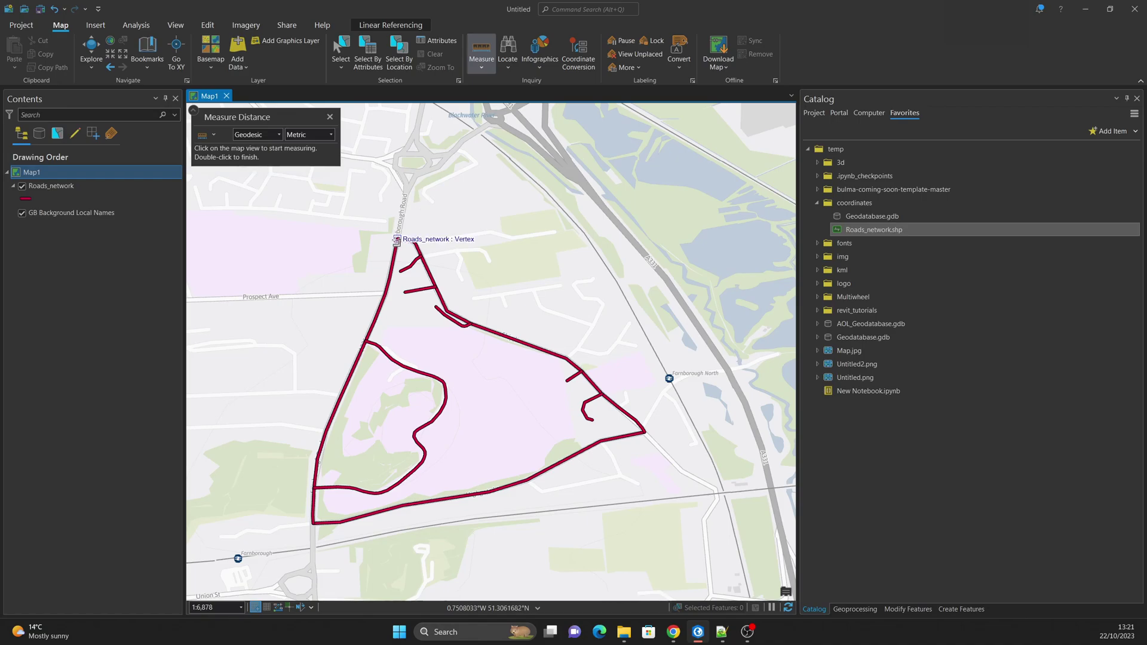
{"action": "left_click", "coordinate": [396, 240]}
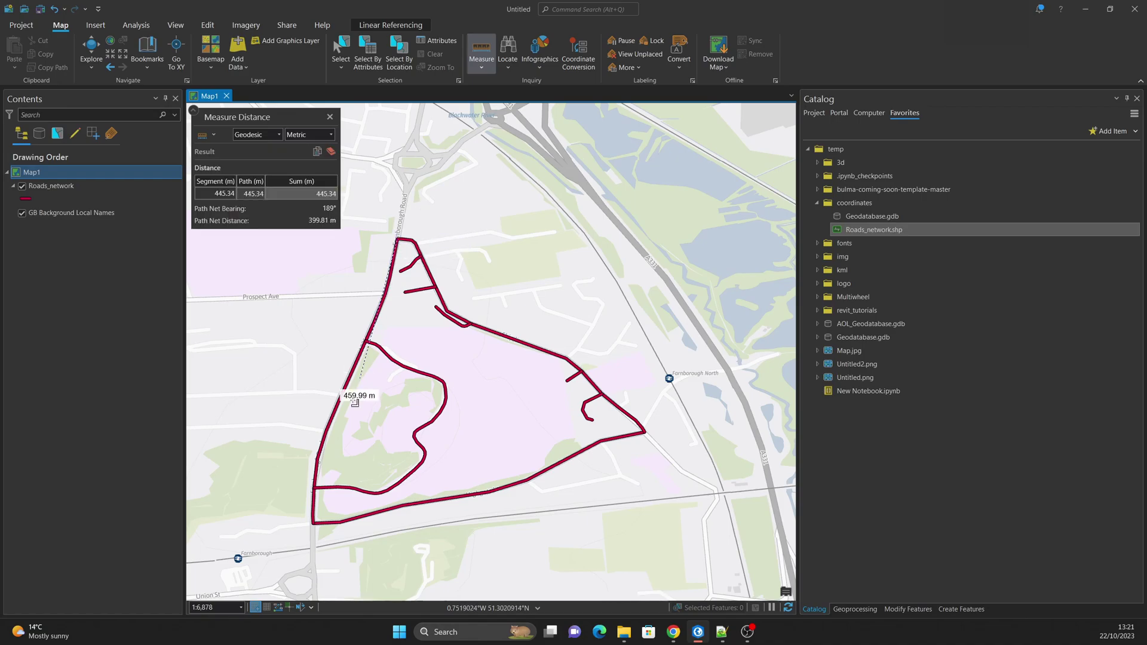
{"action": "double_click", "coordinate": [313, 523]}
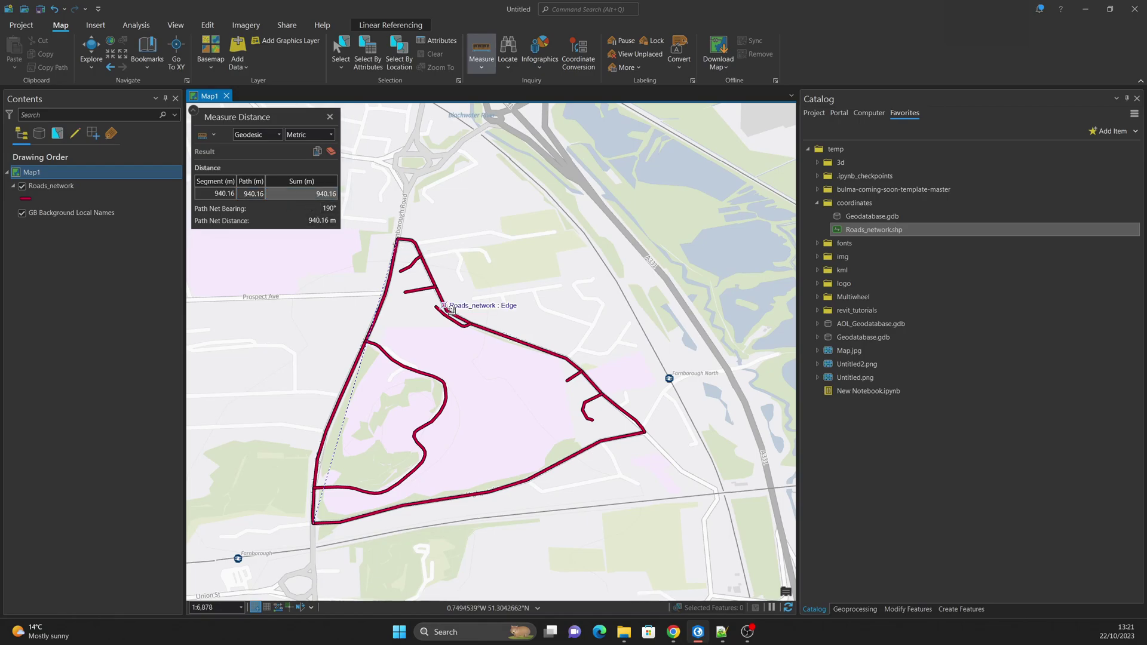
Step: Measure a long distance from north of the road network to near Portsmouth, and clear the measurement results
{"action": "scroll", "coordinate": [457, 313], "scroll_direction": "down", "scroll_amount": 10}
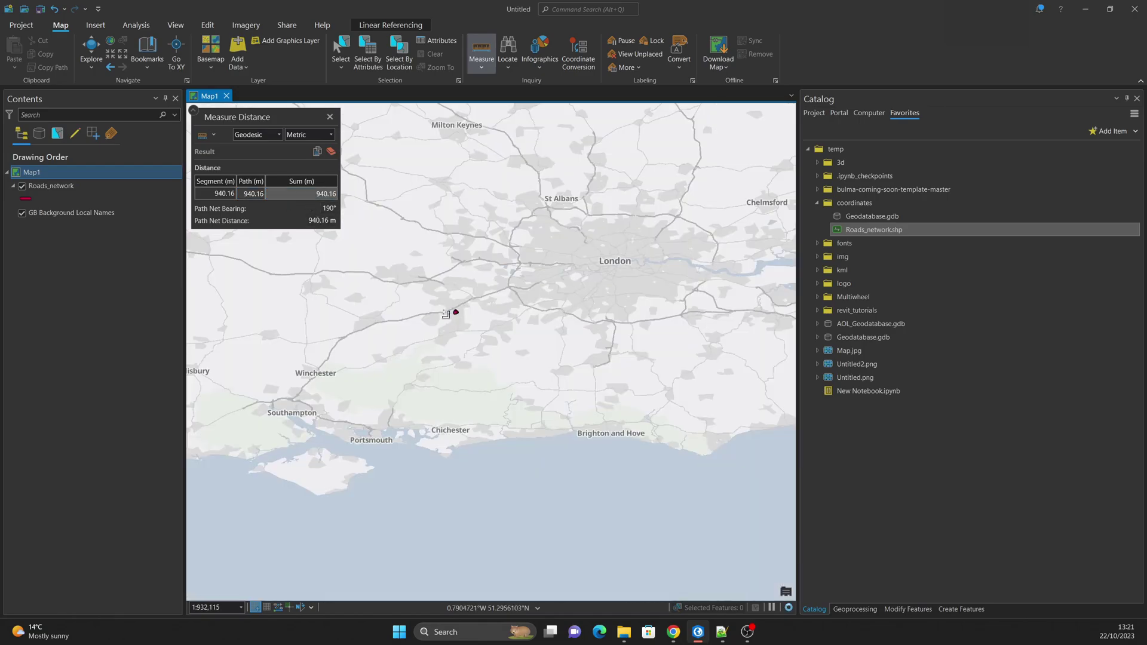
{"action": "left_click", "coordinate": [442, 282]}
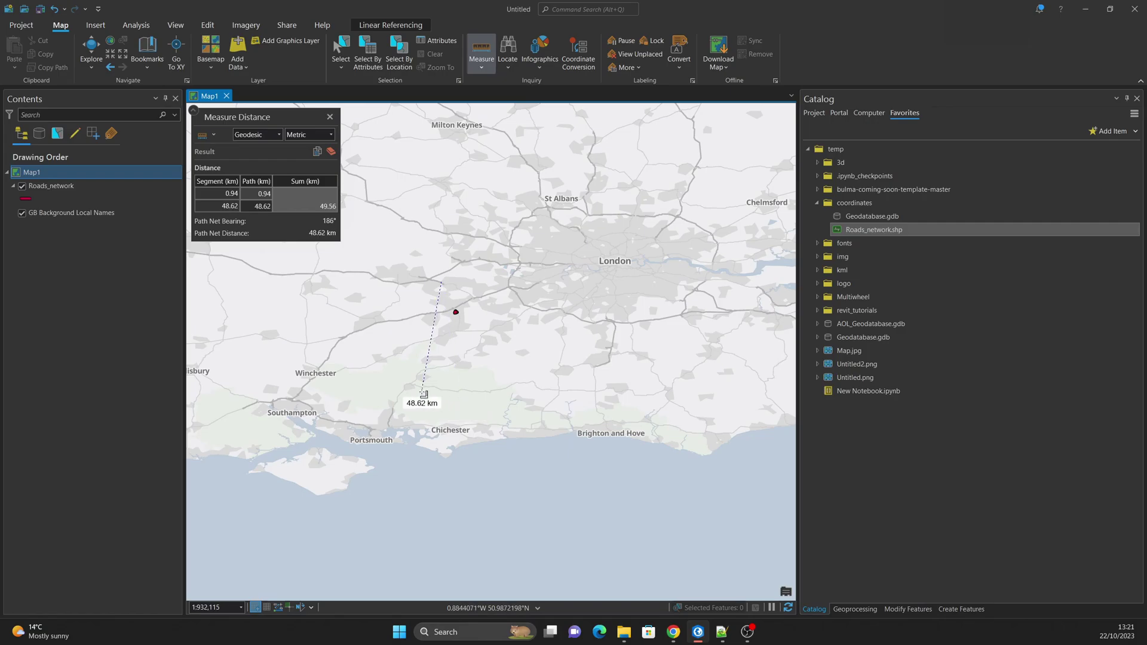
{"action": "double_click", "coordinate": [387, 412]}
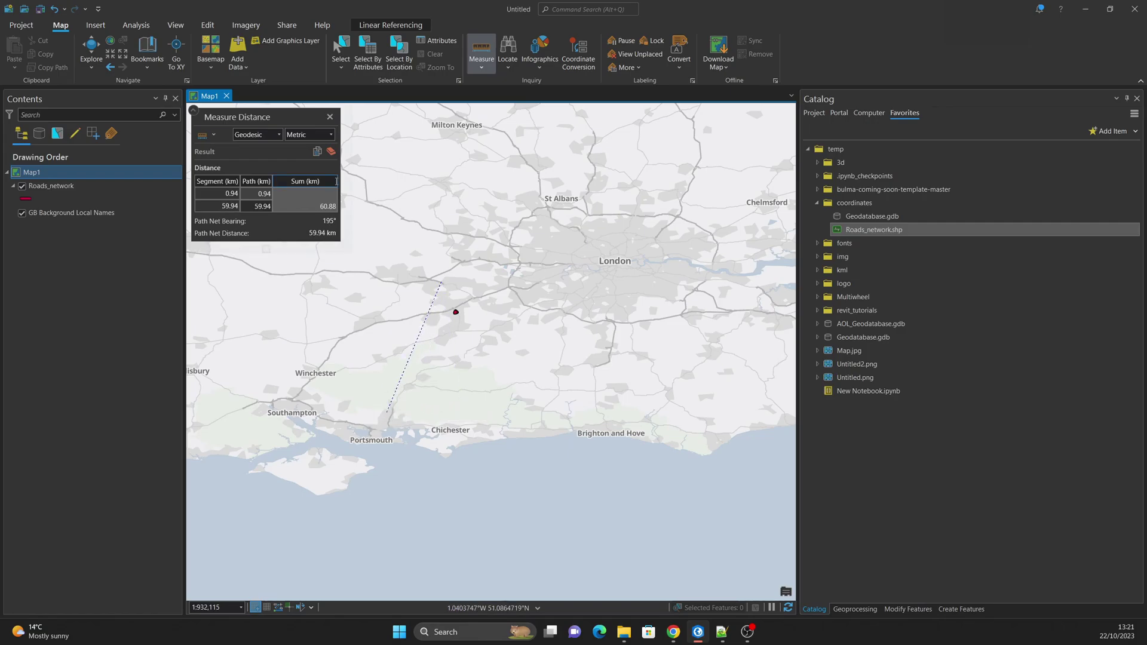
{"action": "left_click", "coordinate": [331, 151]}
{"action": "left_click", "coordinate": [330, 117]}
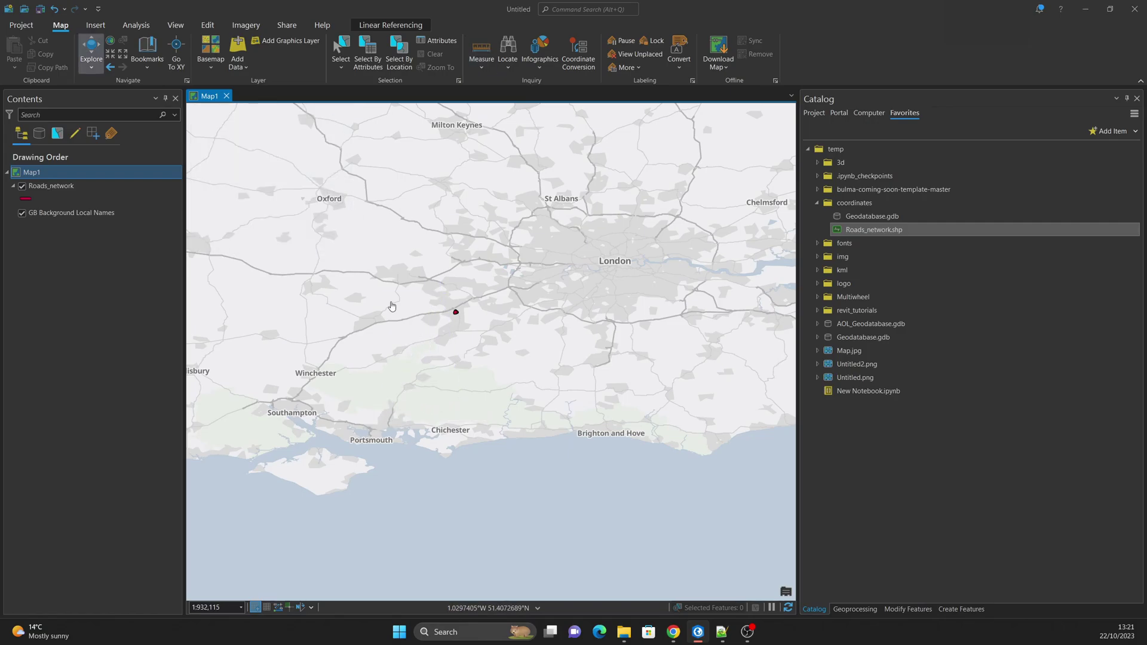
Step: Examine where the Roads_network layer falls on the basemap at country scale and at street scale around Farnborough
{"action": "scroll", "coordinate": [438, 395], "scroll_direction": "down", "scroll_amount": 3}
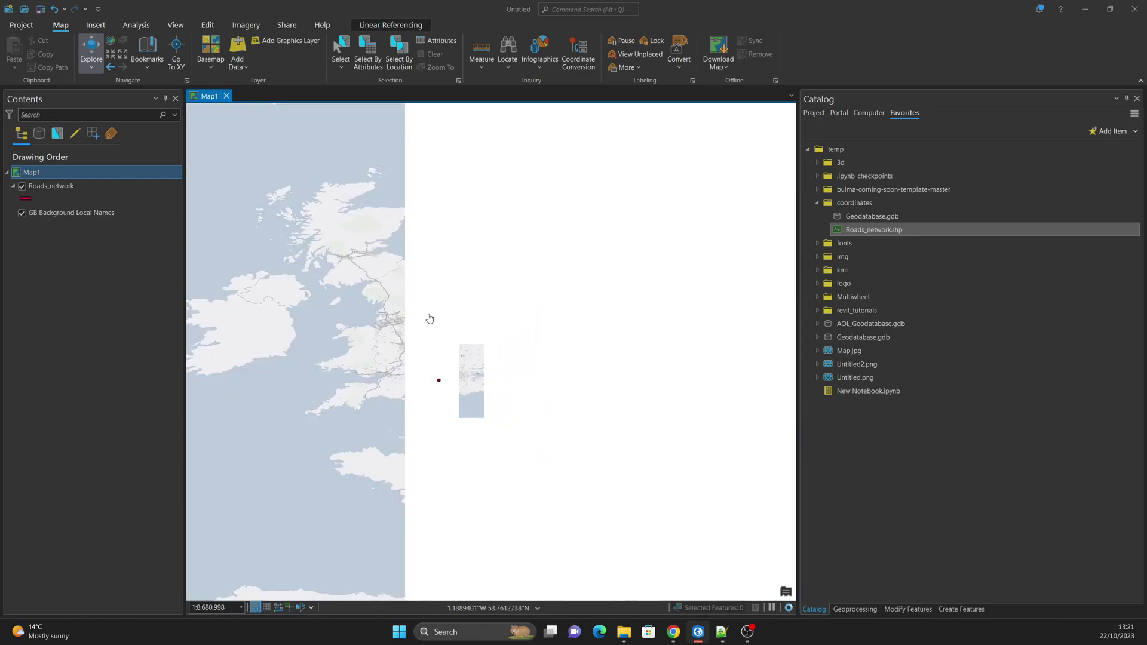
{"action": "scroll", "coordinate": [429, 317], "scroll_direction": "up", "scroll_amount": 1}
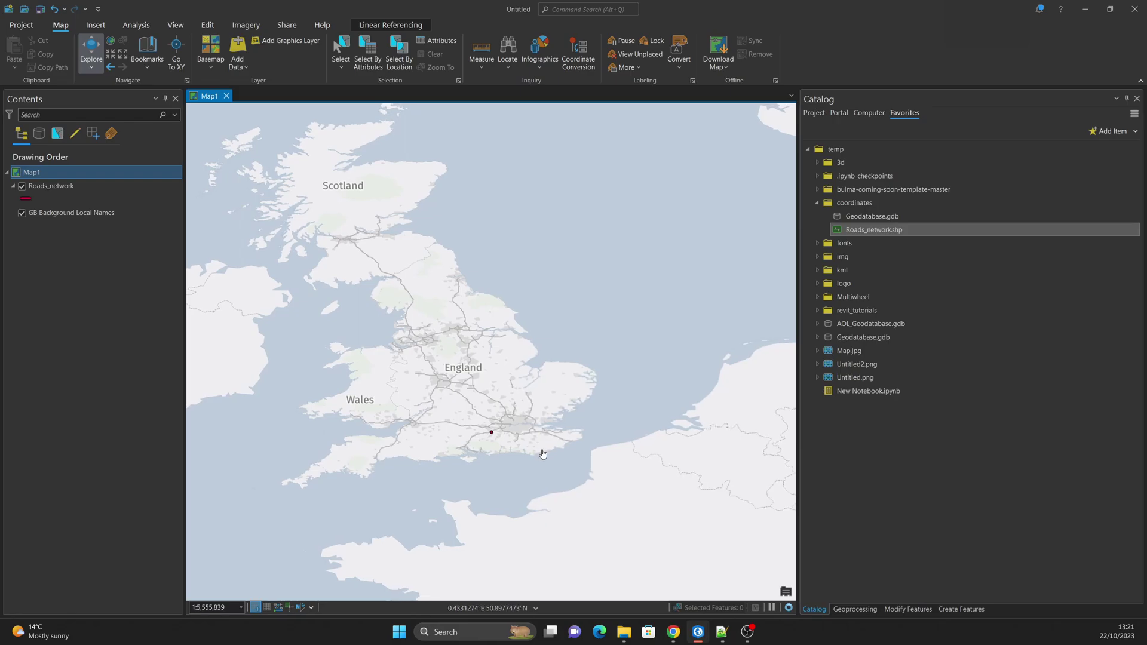
{"action": "scroll", "coordinate": [499, 447], "scroll_direction": "up", "scroll_amount": 1}
{"action": "scroll", "coordinate": [500, 447], "scroll_direction": "up", "scroll_amount": 6}
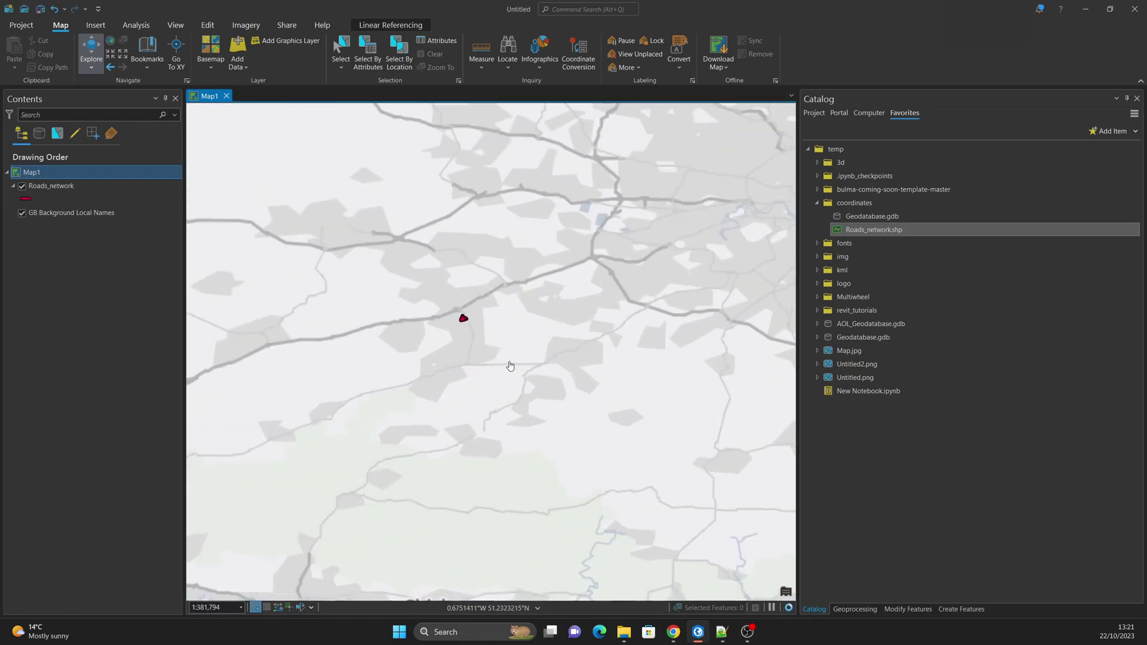
{"action": "scroll", "coordinate": [463, 319], "scroll_direction": "up", "scroll_amount": 5}
{"action": "scroll", "coordinate": [465, 328], "scroll_direction": "up", "scroll_amount": 3}
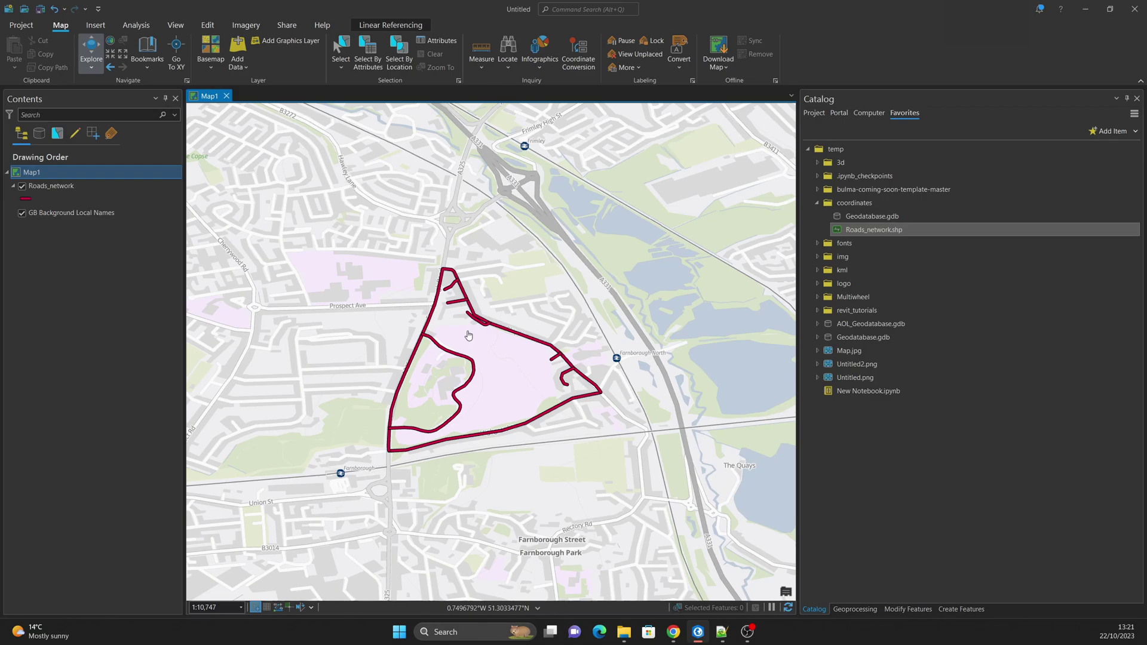
{"action": "scroll", "coordinate": [490, 359], "scroll_direction": "up", "scroll_amount": 2}
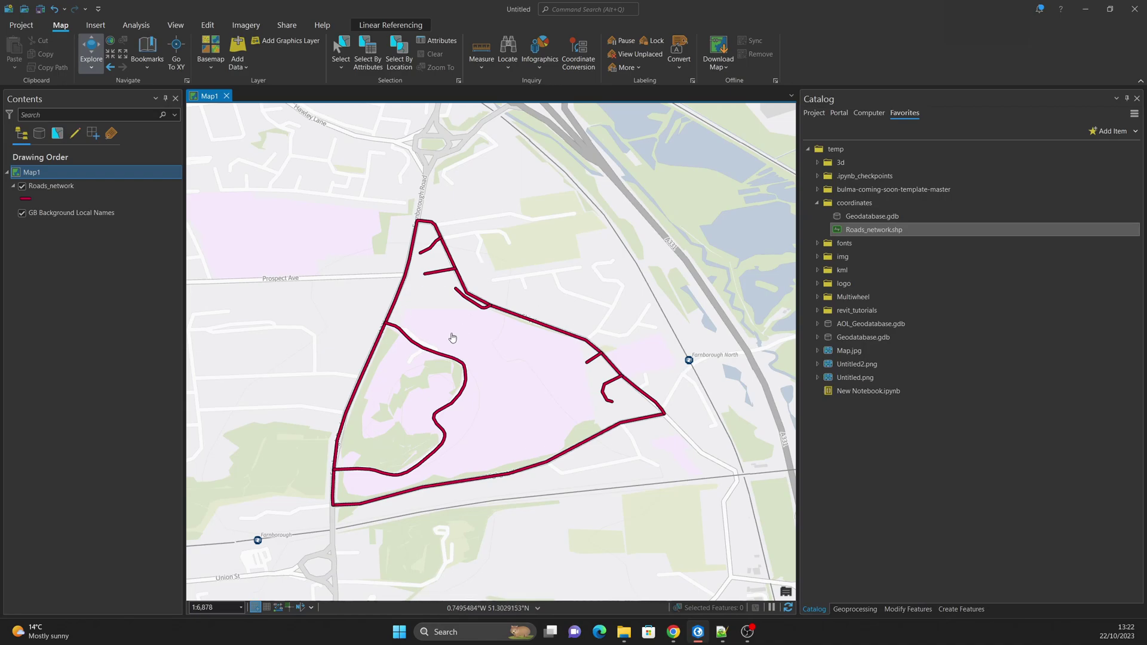
Step: Check the spatial reference of the Roads_network layer again in its source properties
{"action": "left_click", "coordinate": [44, 187]}
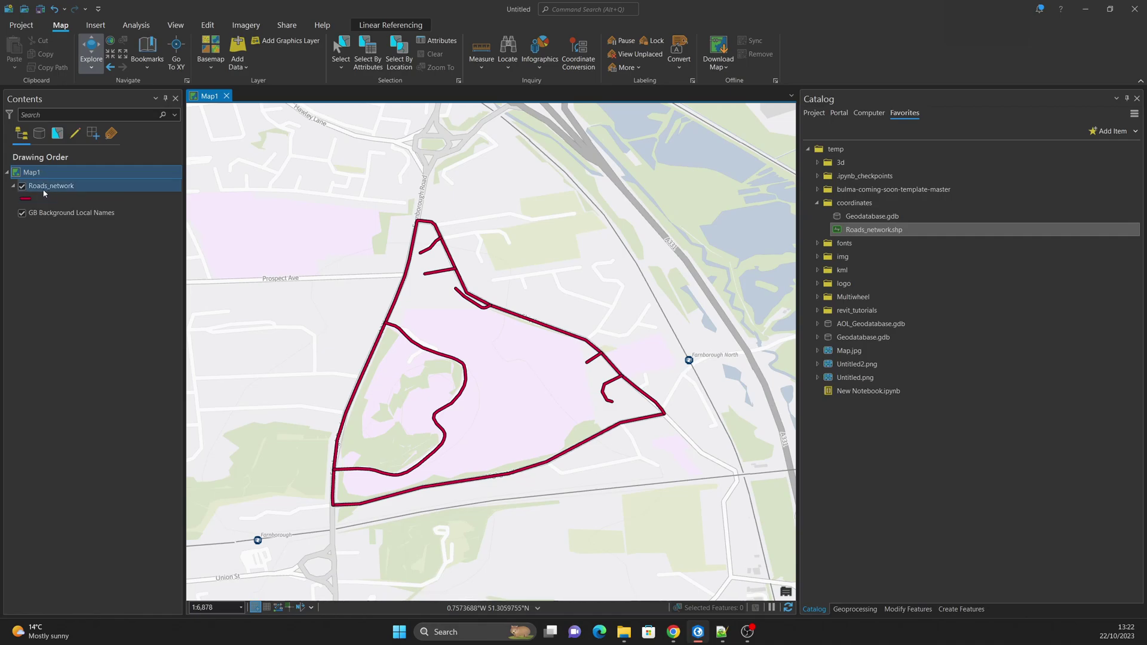
{"action": "right_click", "coordinate": [45, 188]}
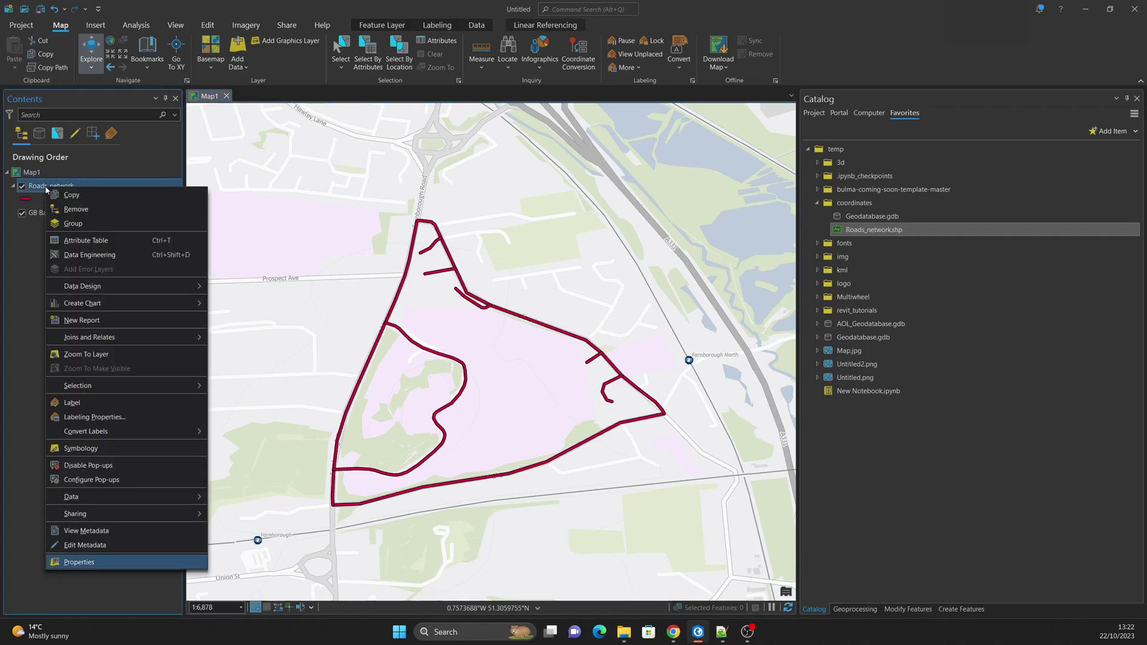
{"action": "left_click", "coordinate": [89, 563]}
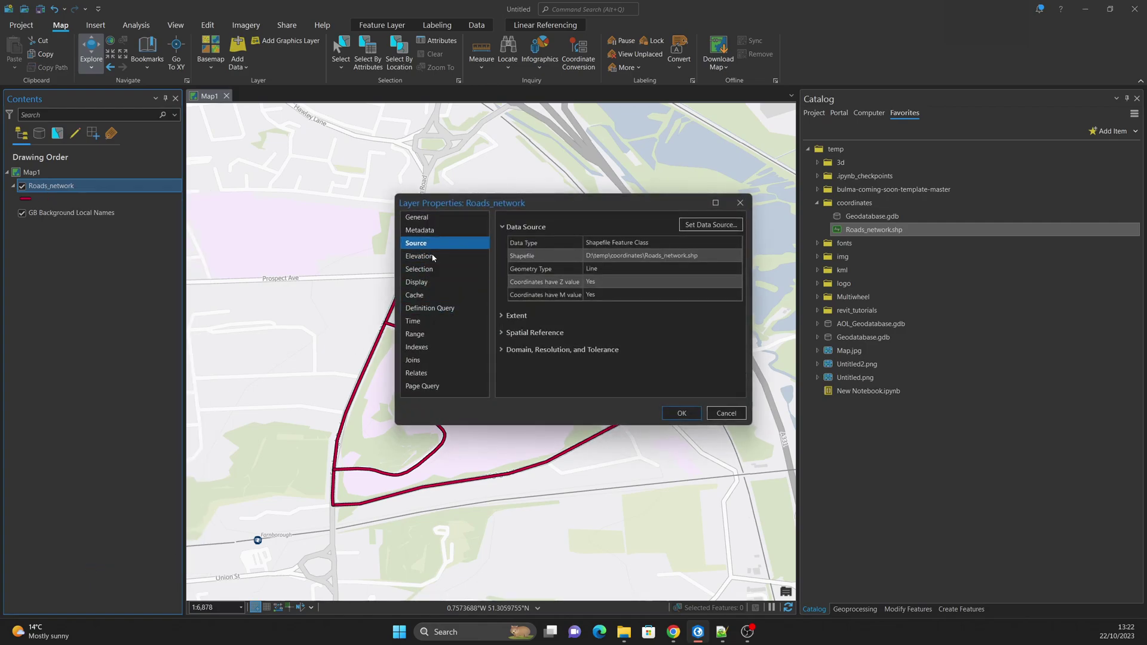
{"action": "left_click", "coordinate": [503, 334]}
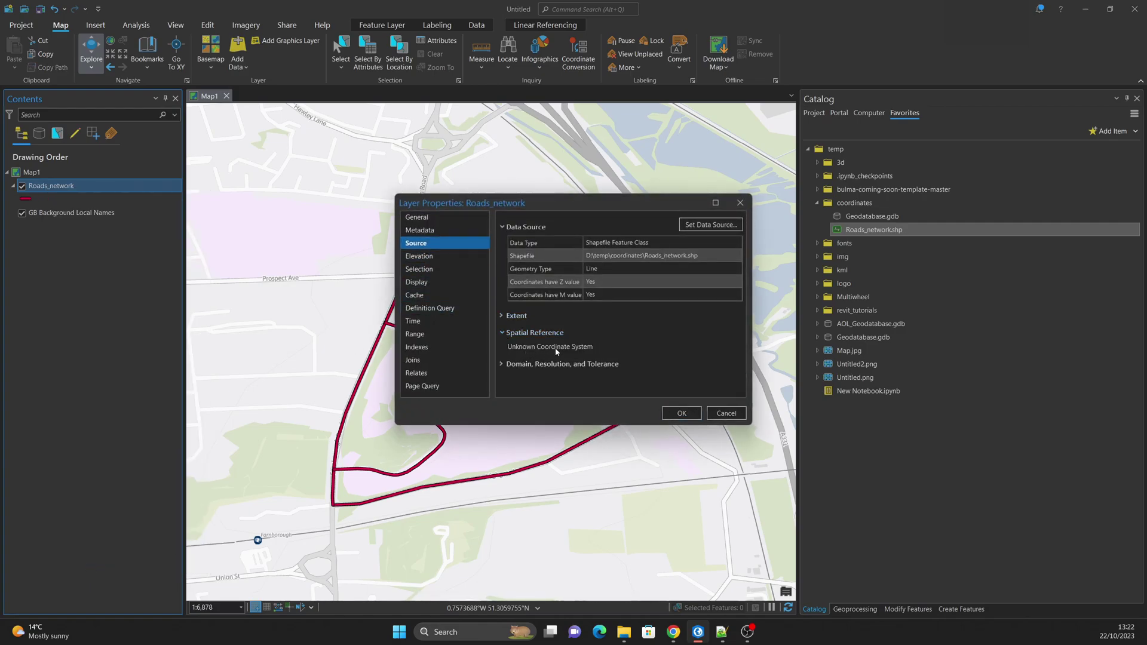
{"action": "left_click", "coordinate": [726, 413]}
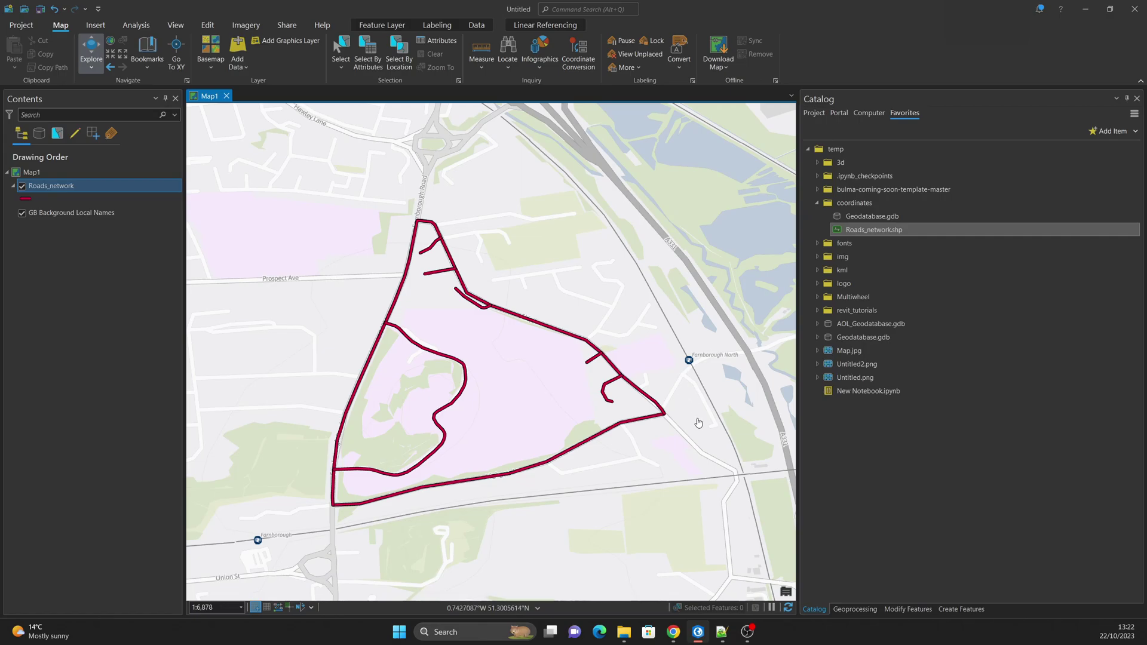
Step: Open the Define Projection tool from the Data Management projections and transformations toolset, with Roads_network as the input dataset
{"action": "left_click", "coordinate": [855, 610]}
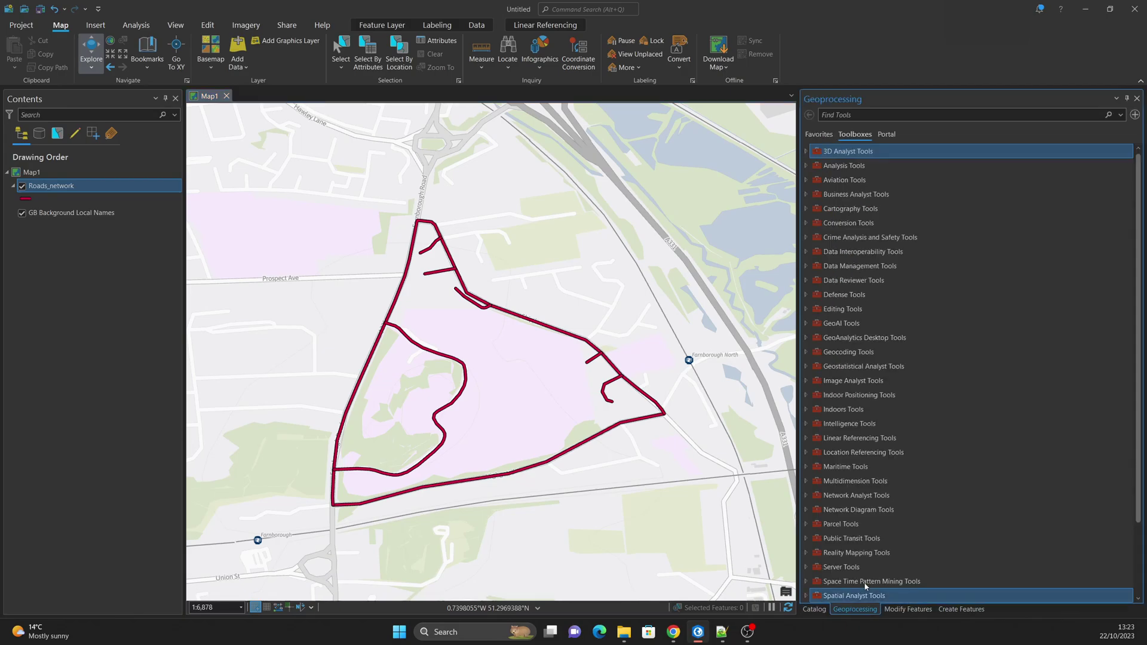
{"action": "left_click", "coordinate": [828, 267]}
{"action": "scroll", "coordinate": [851, 328], "scroll_direction": "down", "scroll_amount": 3}
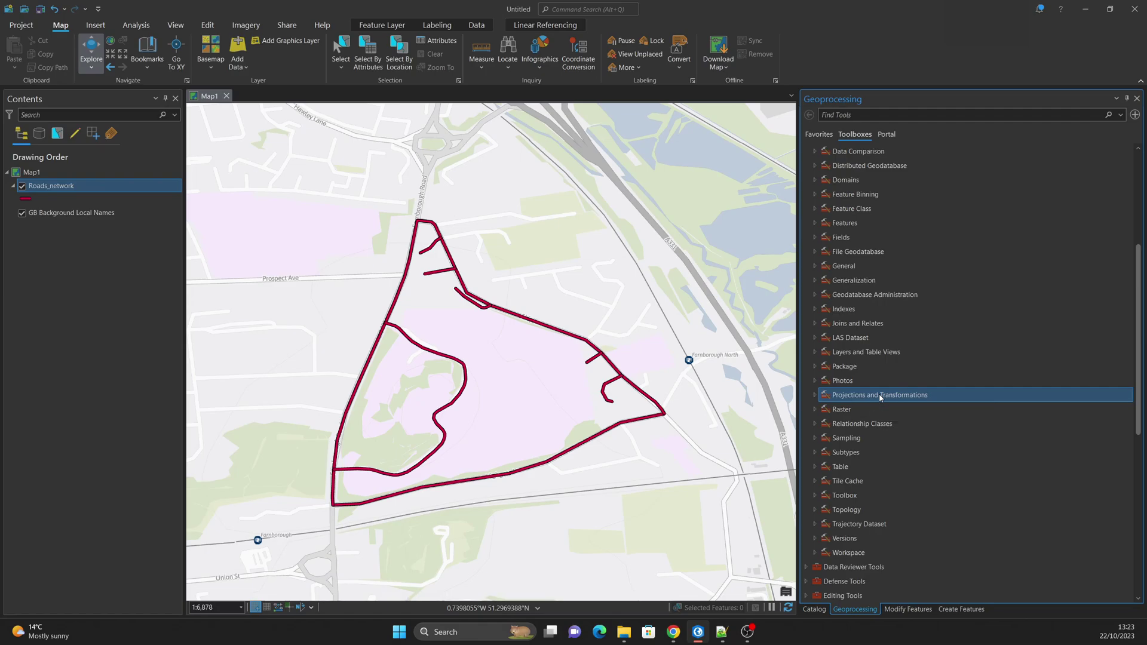
{"action": "left_click", "coordinate": [880, 397]}
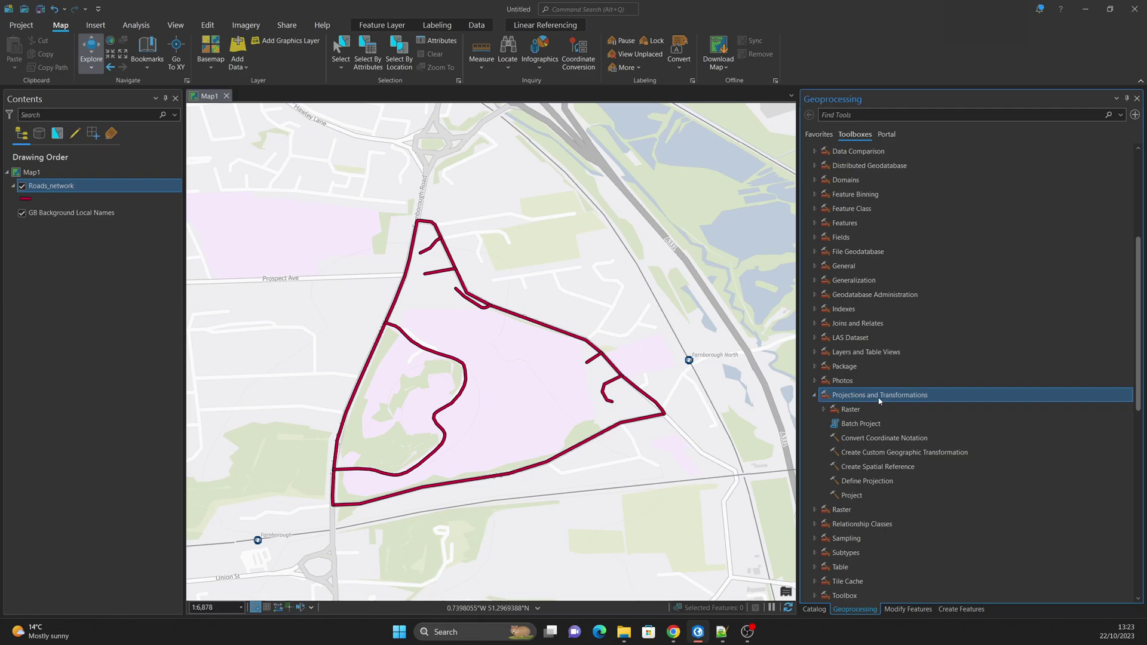
{"action": "double_click", "coordinate": [885, 481]}
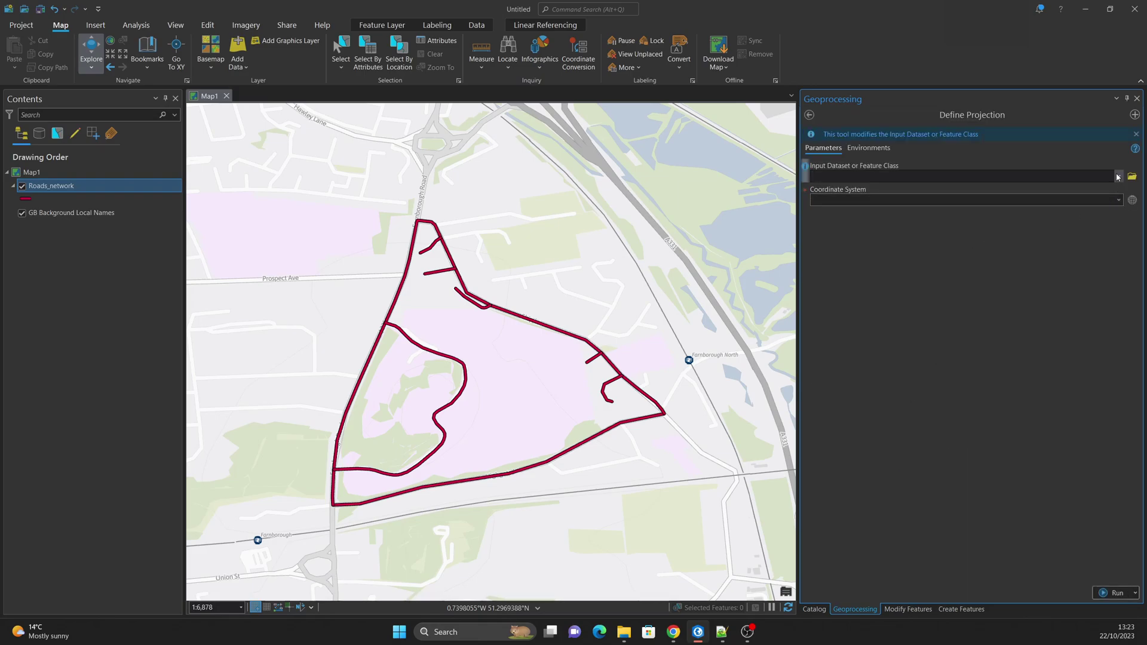
{"action": "left_click", "coordinate": [1119, 176]}
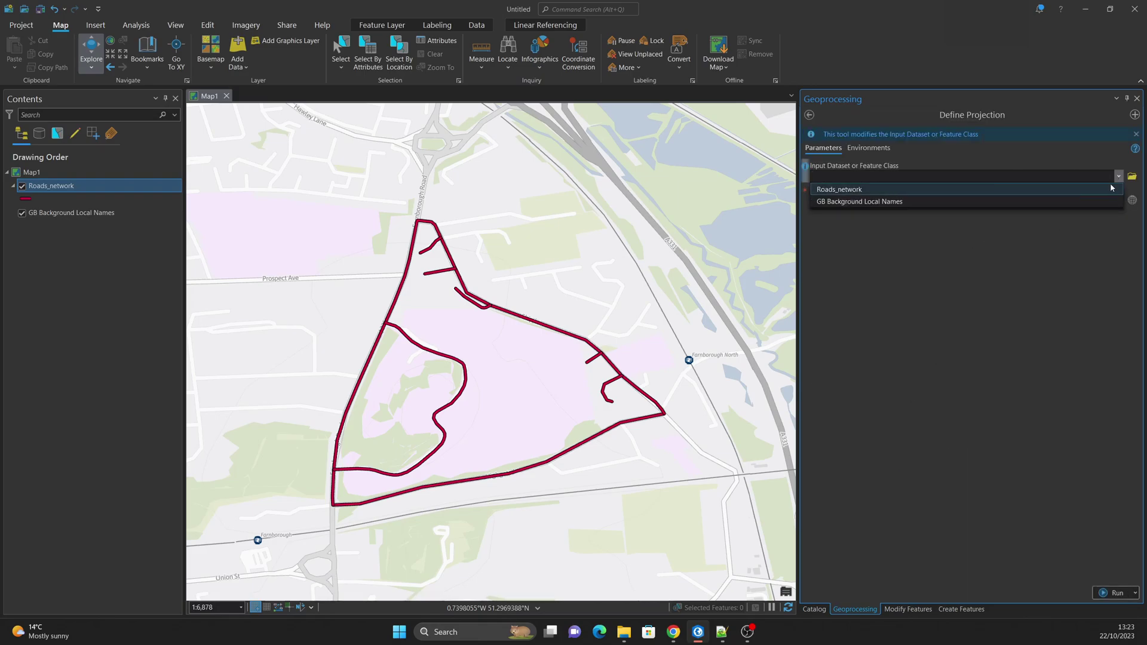
{"action": "left_click", "coordinate": [839, 190]}
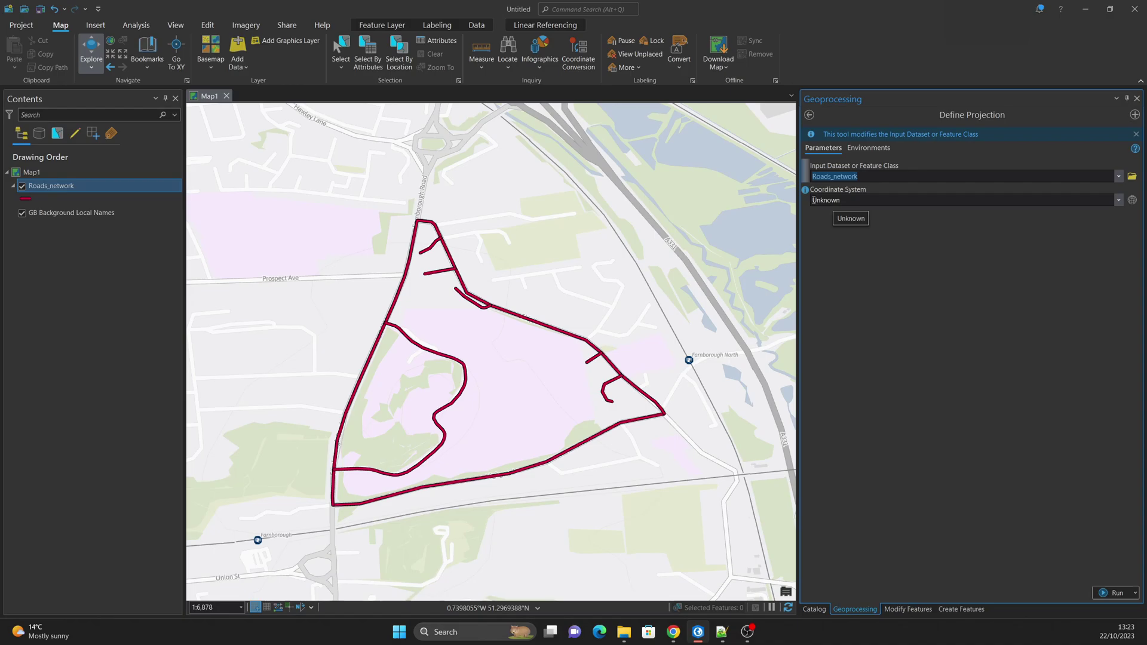
Step: Set the Define Projection coordinate system to WGS 1984 from the favorites and run the tool on Roads_network
{"action": "left_click", "coordinate": [1132, 202]}
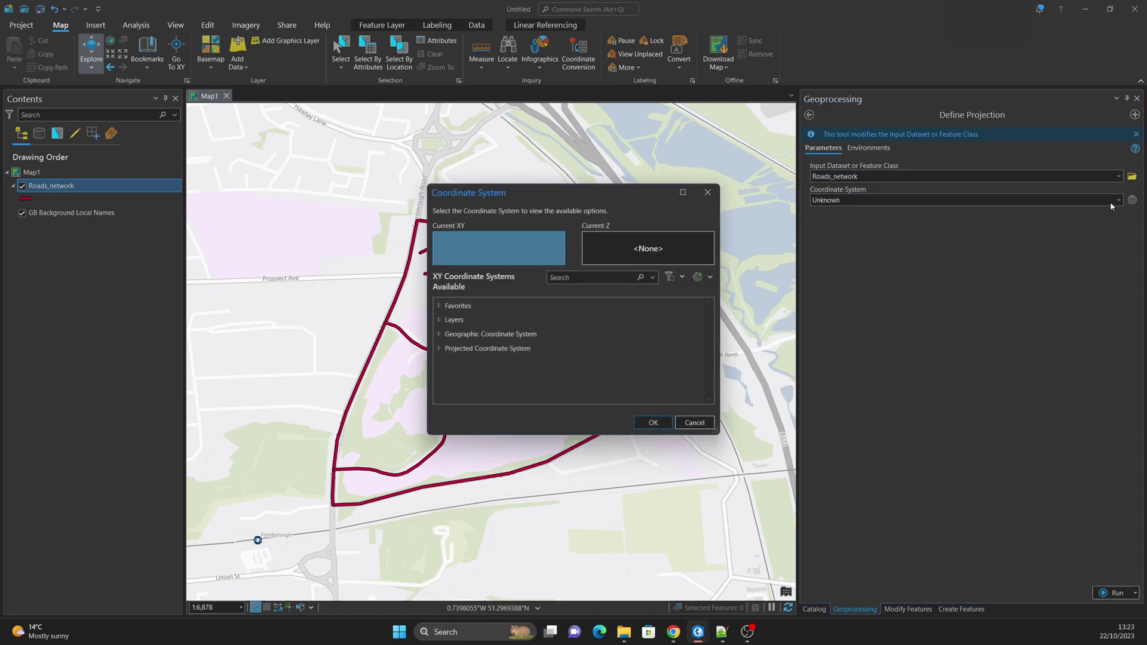
{"action": "left_click", "coordinate": [708, 193]}
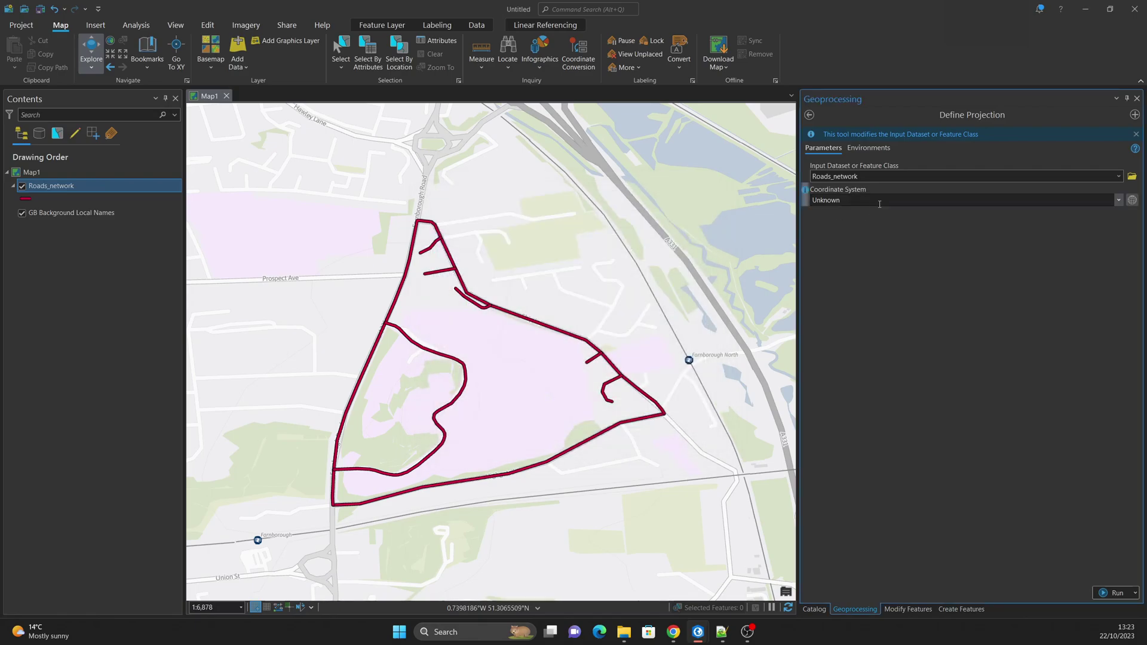
{"action": "left_click", "coordinate": [1134, 203]}
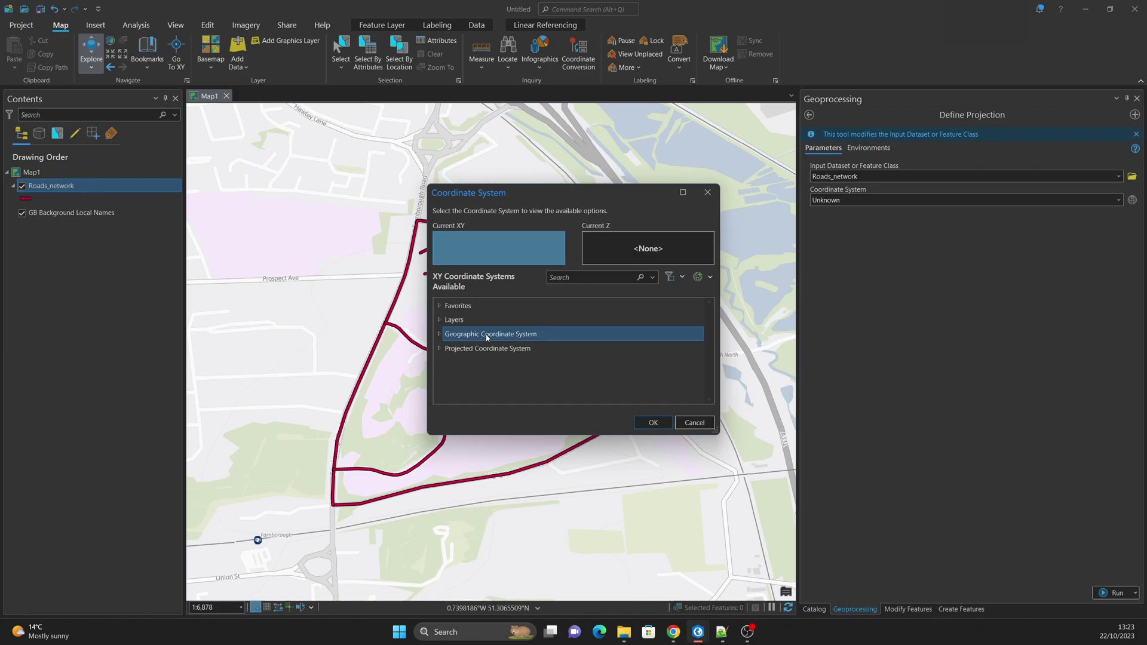
{"action": "left_click", "coordinate": [443, 306]}
{"action": "left_click", "coordinate": [448, 306]}
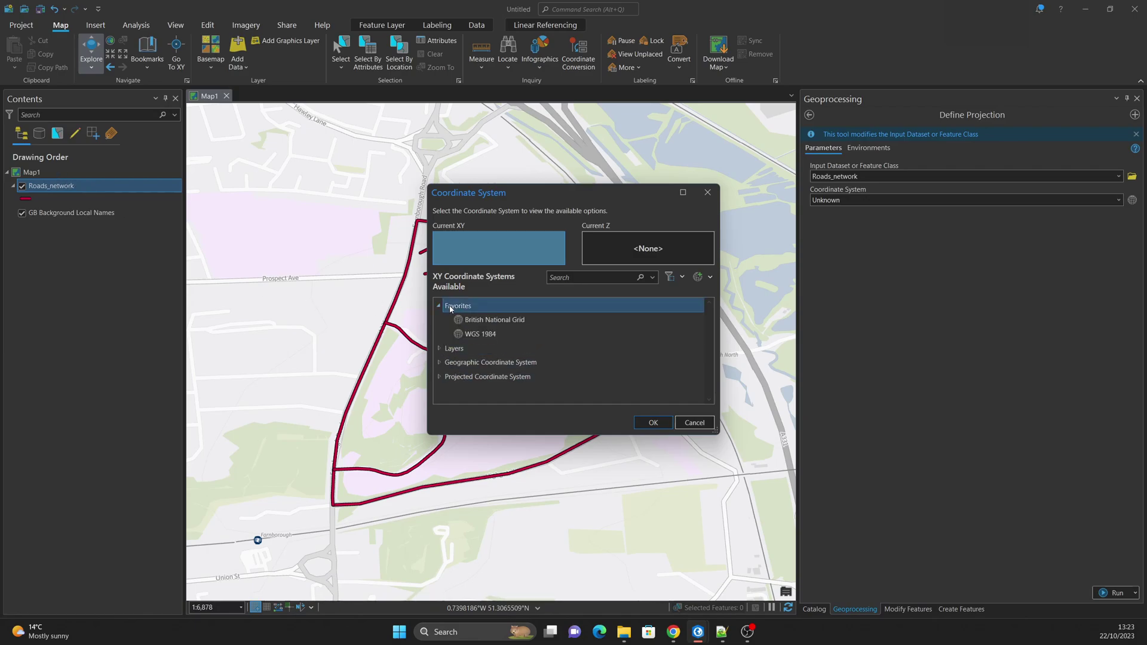
{"action": "left_click", "coordinate": [490, 335]}
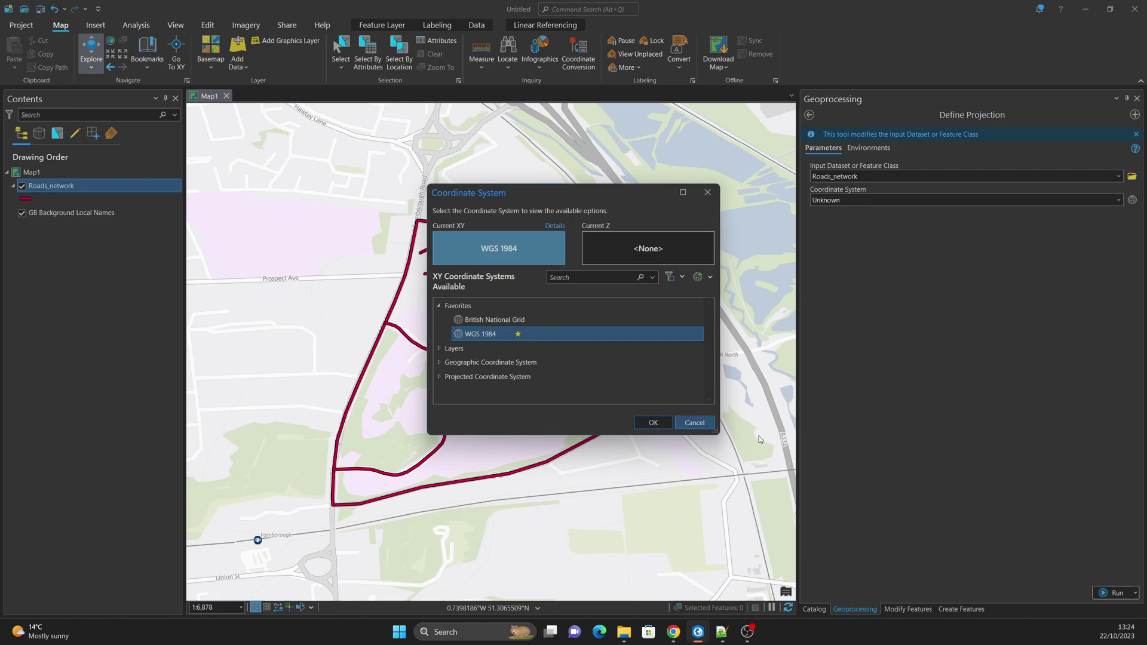
{"action": "left_click", "coordinate": [653, 423]}
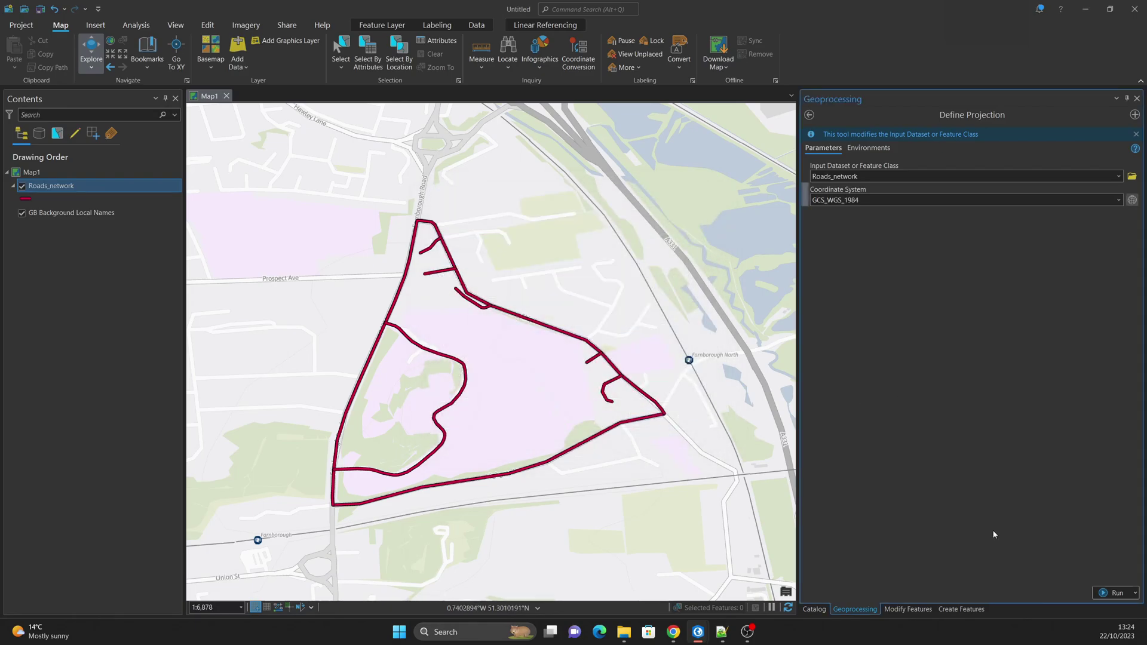
{"action": "left_click", "coordinate": [1116, 593]}
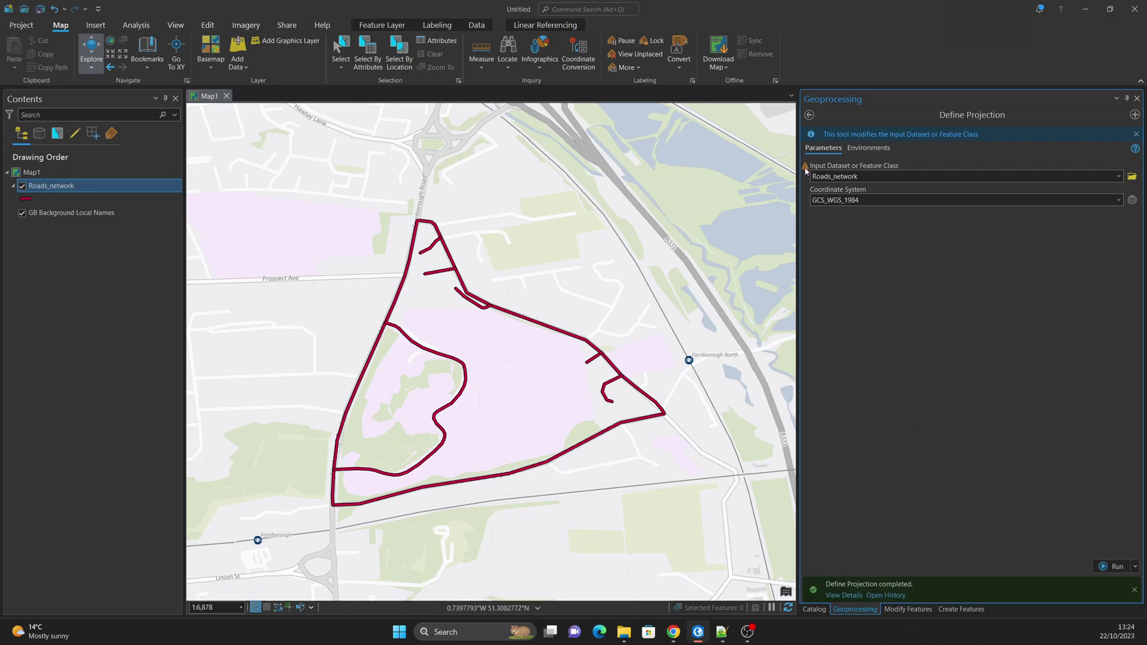
{"action": "mouse_move", "coordinate": [806, 170]}
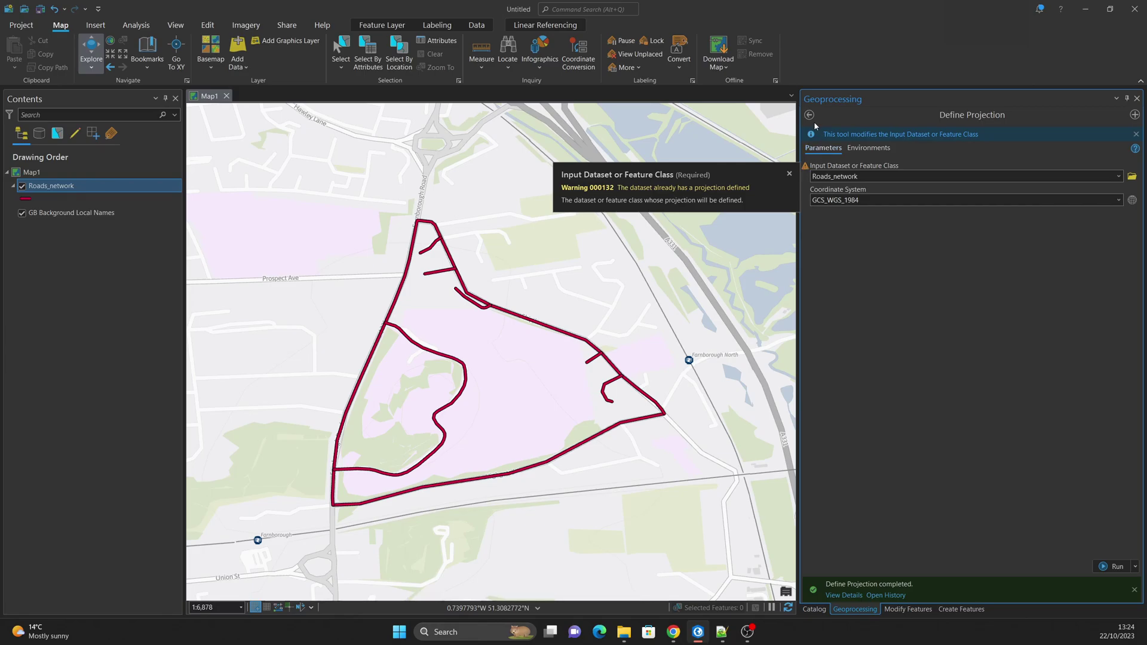
Step: Check the geographic coordinate system and datum in the Roads_network layer's source properties after the projection was defined
{"action": "right_click", "coordinate": [58, 185]}
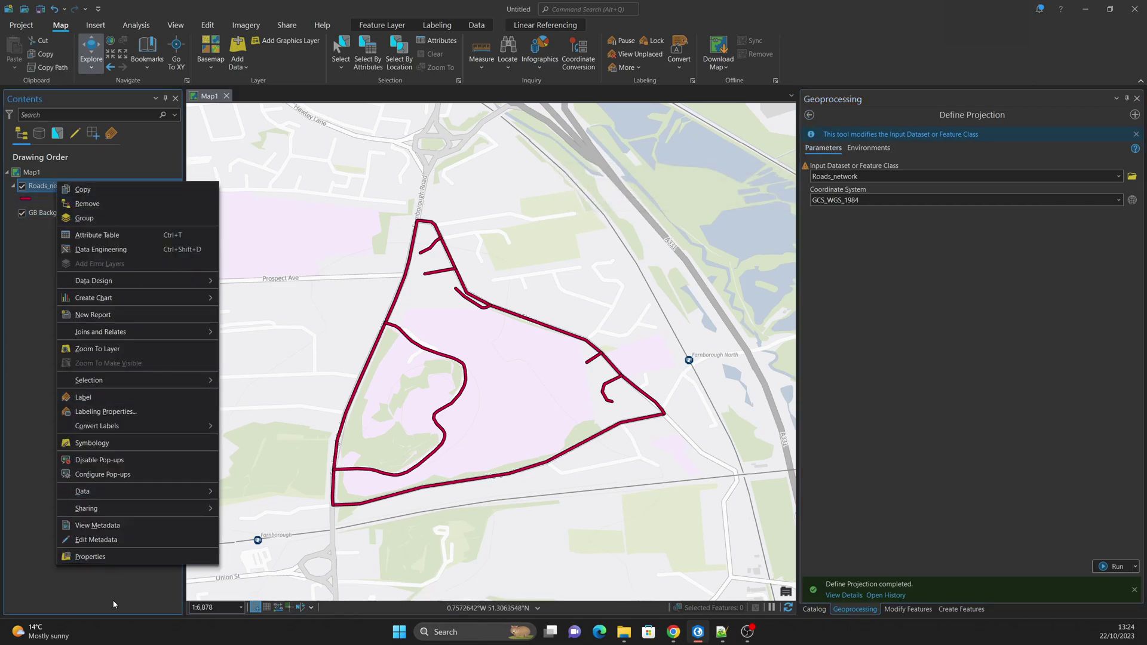
{"action": "left_click", "coordinate": [89, 556]}
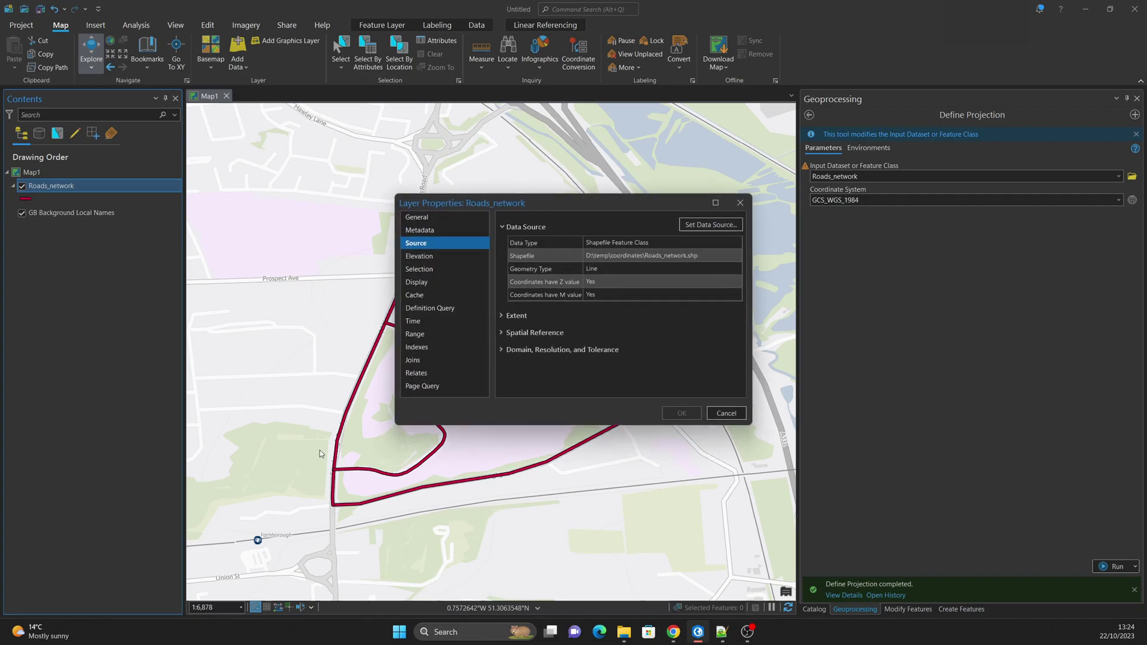
{"action": "left_click", "coordinate": [526, 333]}
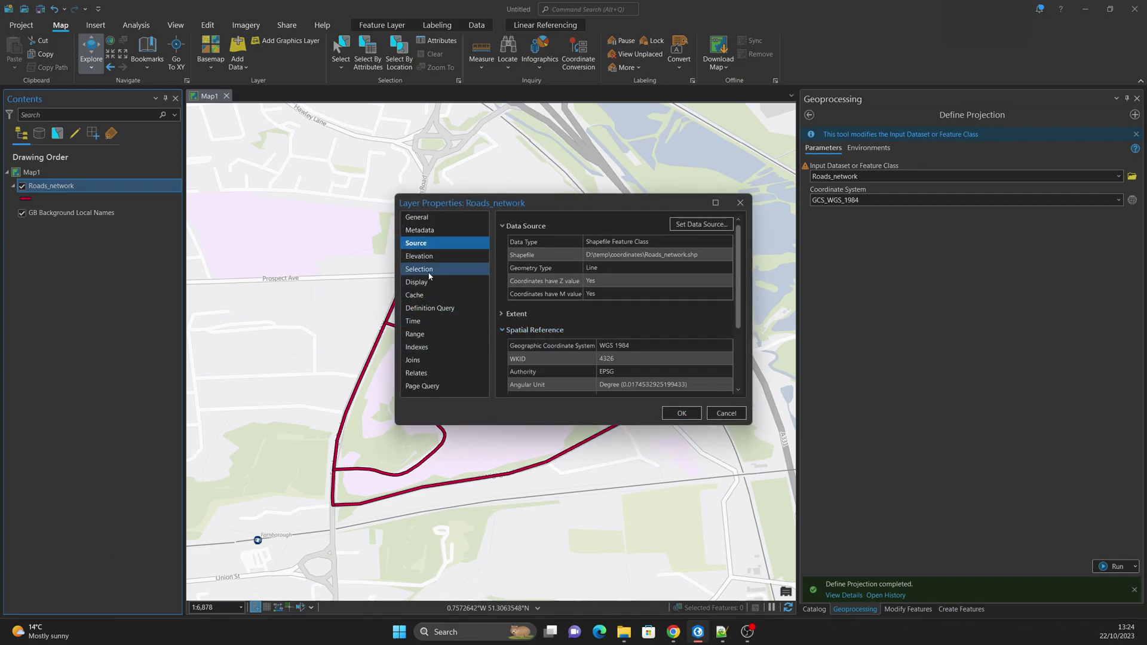
{"action": "scroll", "coordinate": [592, 322], "scroll_direction": "down", "scroll_amount": 2}
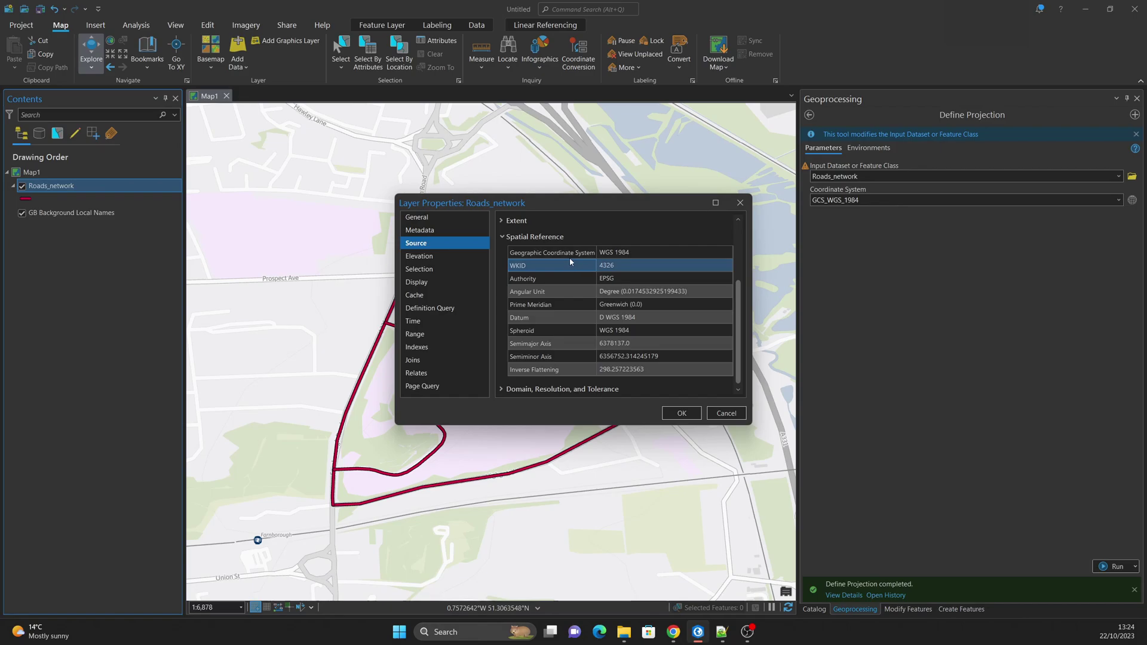
{"action": "left_click", "coordinate": [611, 254]}
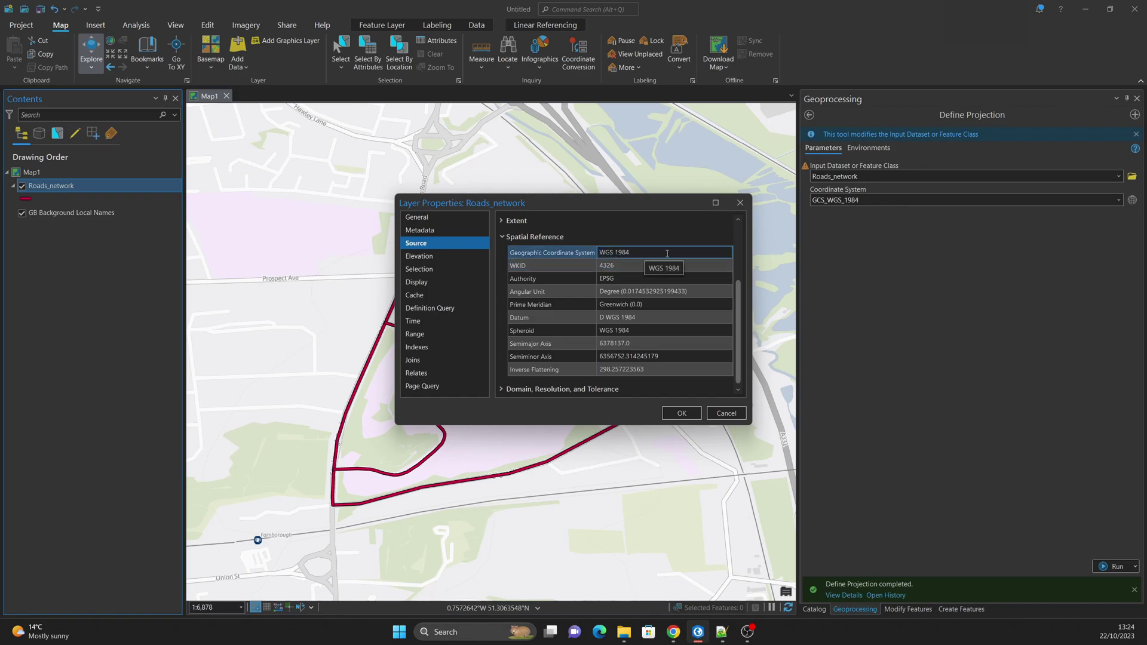
{"action": "left_click", "coordinate": [741, 203]}
Step: Remove the Roads_network layer from Map1 and add Roads_network.shp again from the coordinates folder
{"action": "right_click", "coordinate": [68, 189]}
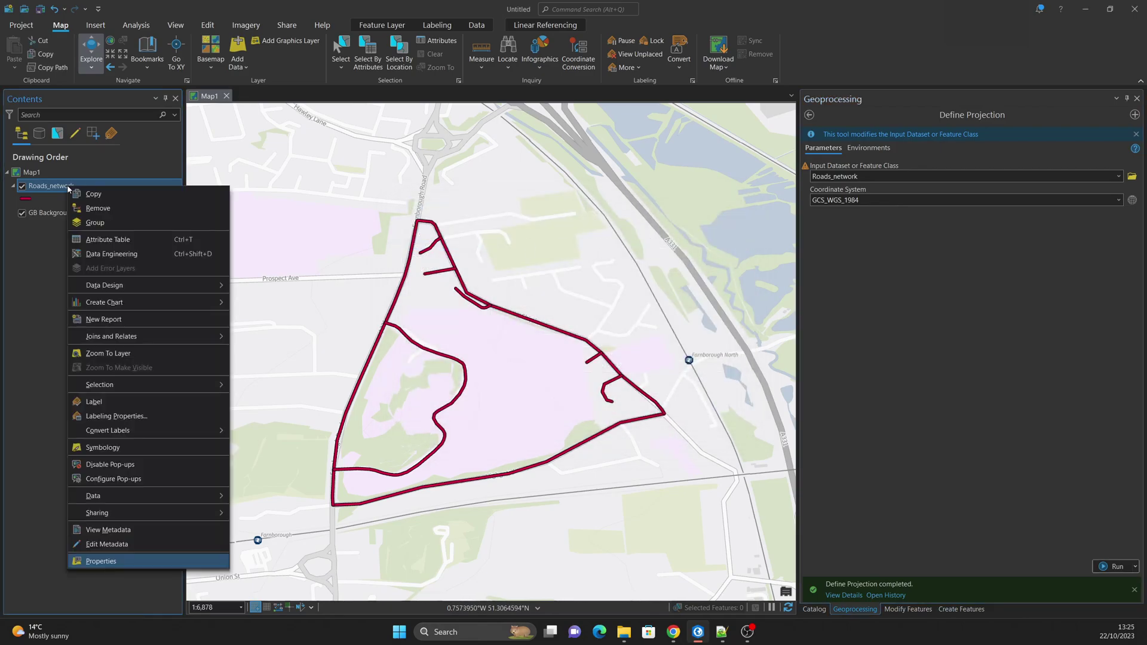
{"action": "left_click", "coordinate": [93, 209]}
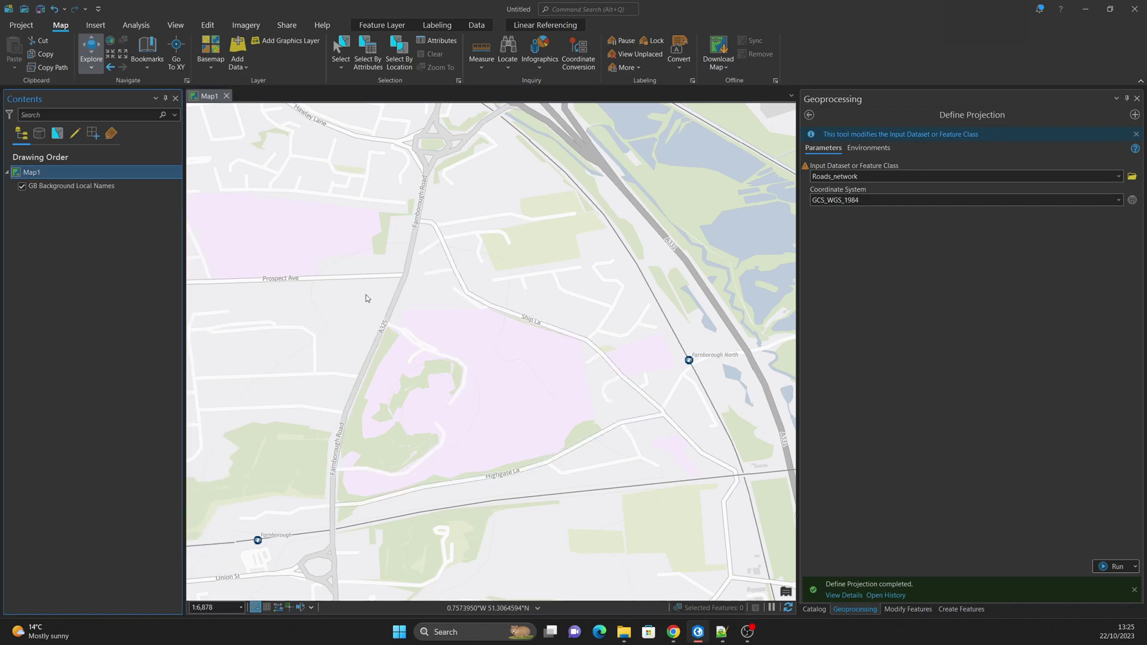
{"action": "left_click", "coordinate": [814, 609]}
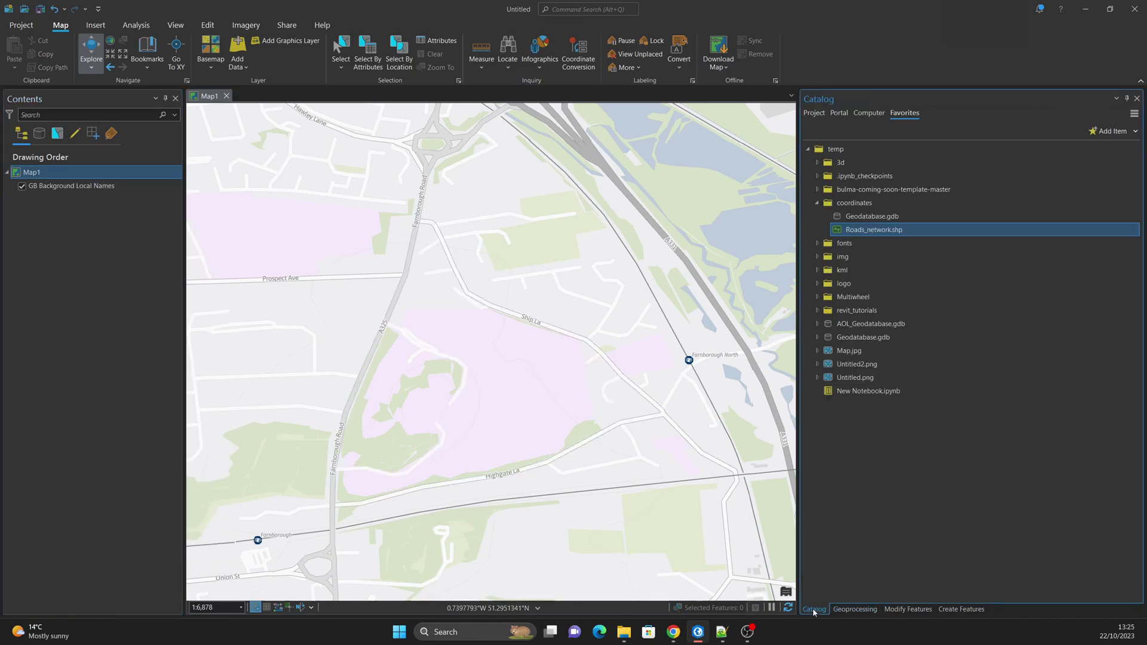
{"action": "right_click", "coordinate": [869, 230]}
{"action": "left_click", "coordinate": [886, 232]}
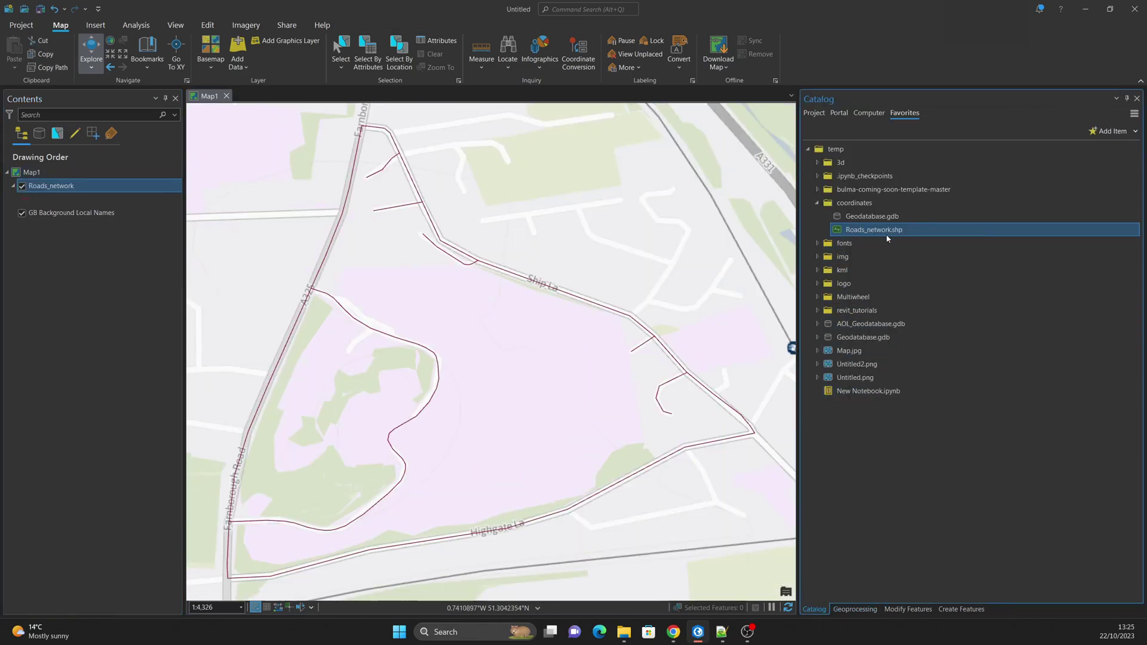
Step: Check the spatial reference of the re-added Roads_network layer in its source properties
{"action": "double_click", "coordinate": [51, 186]}
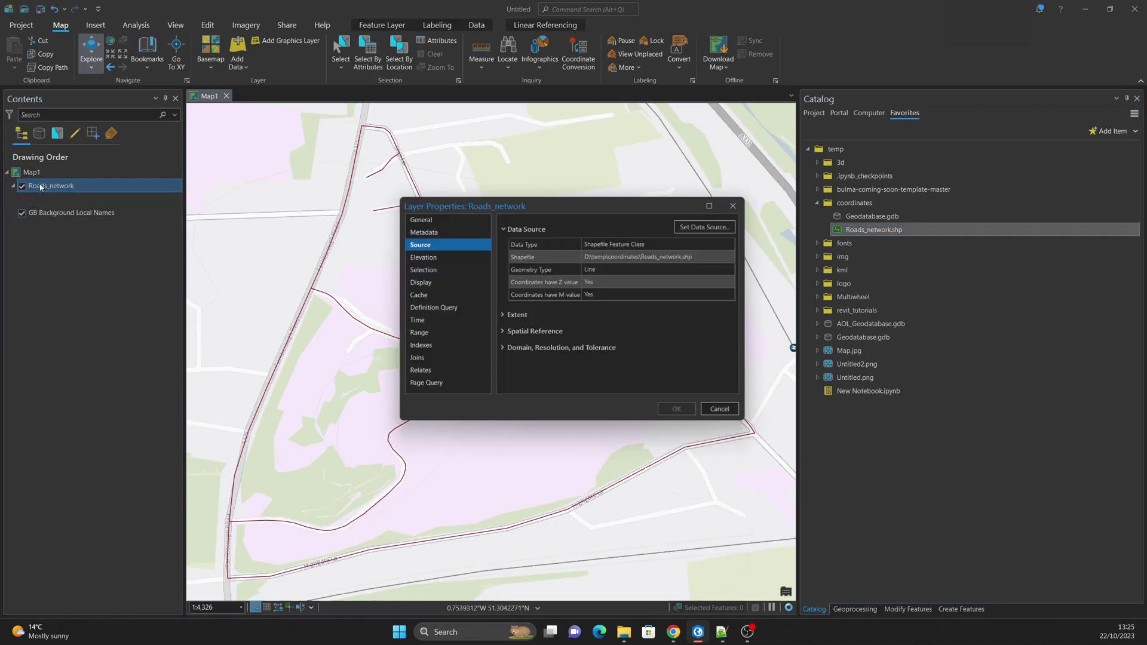
{"action": "left_click", "coordinate": [502, 333]}
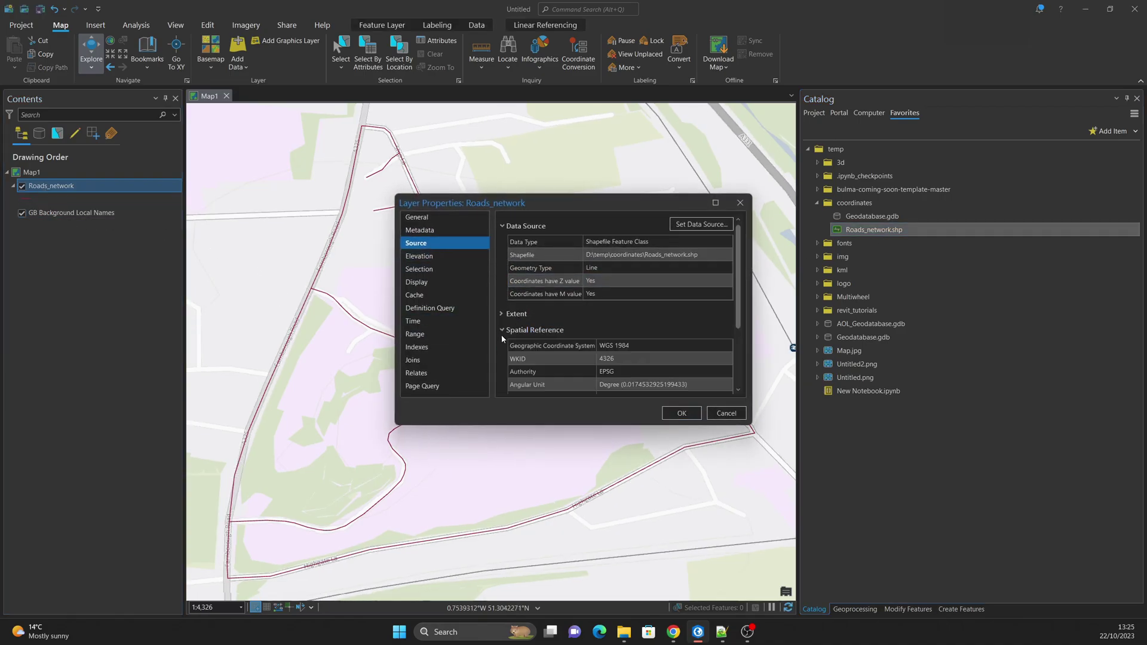
{"action": "left_click", "coordinate": [727, 412]}
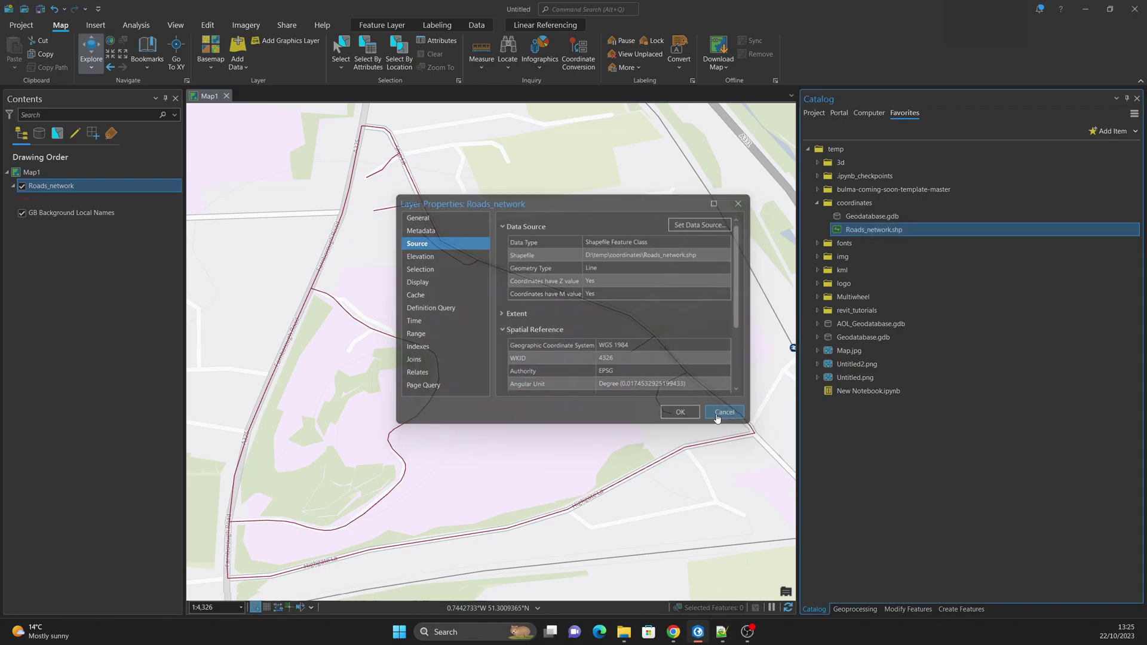
Step: Open Roads_network.prj from the coordinates folder in Notepad++, examine its coordinate system definition, and return to the map
{"action": "mouse_move", "coordinate": [631, 638]}
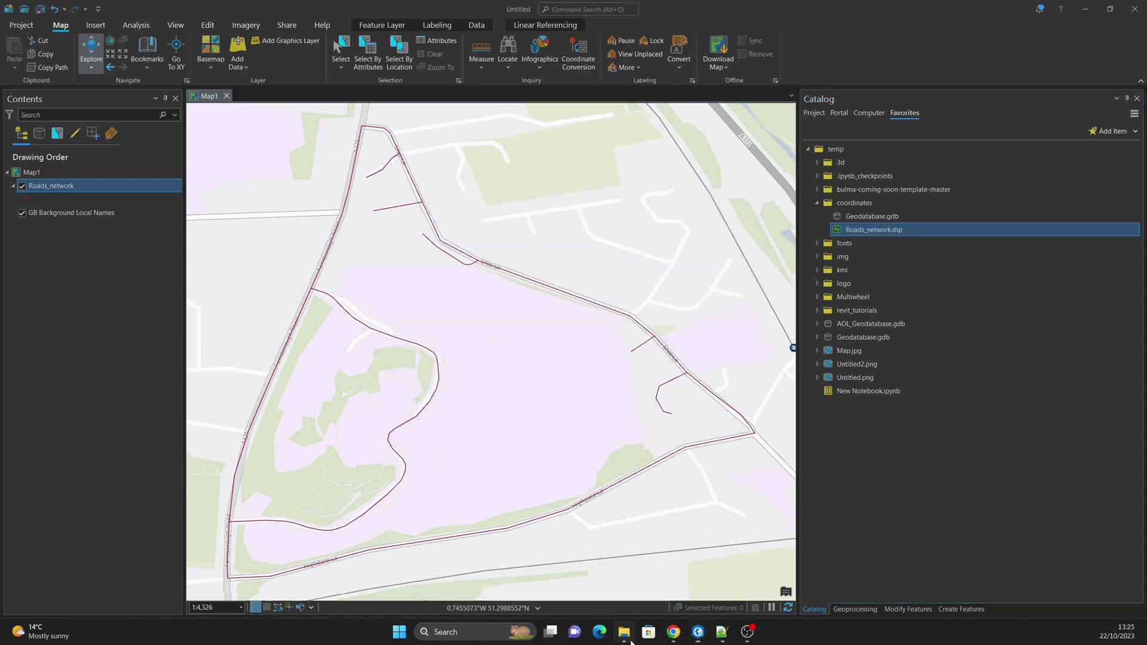
{"action": "left_click", "coordinate": [628, 638]}
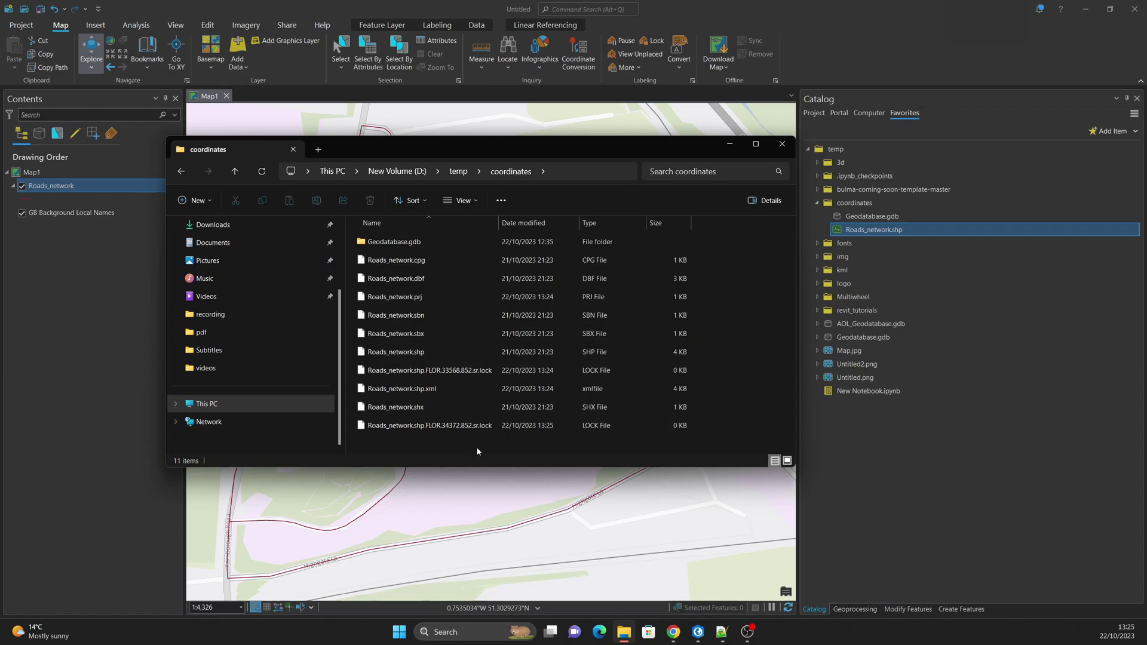
{"action": "left_click", "coordinate": [414, 301]}
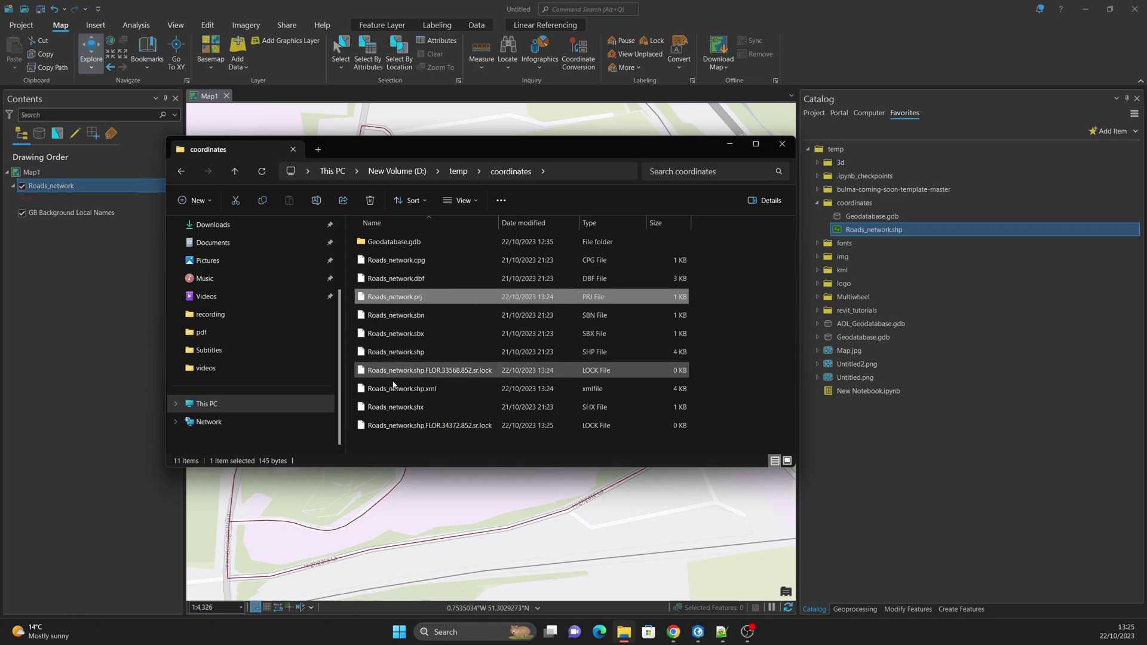
{"action": "right_click", "coordinate": [415, 298]}
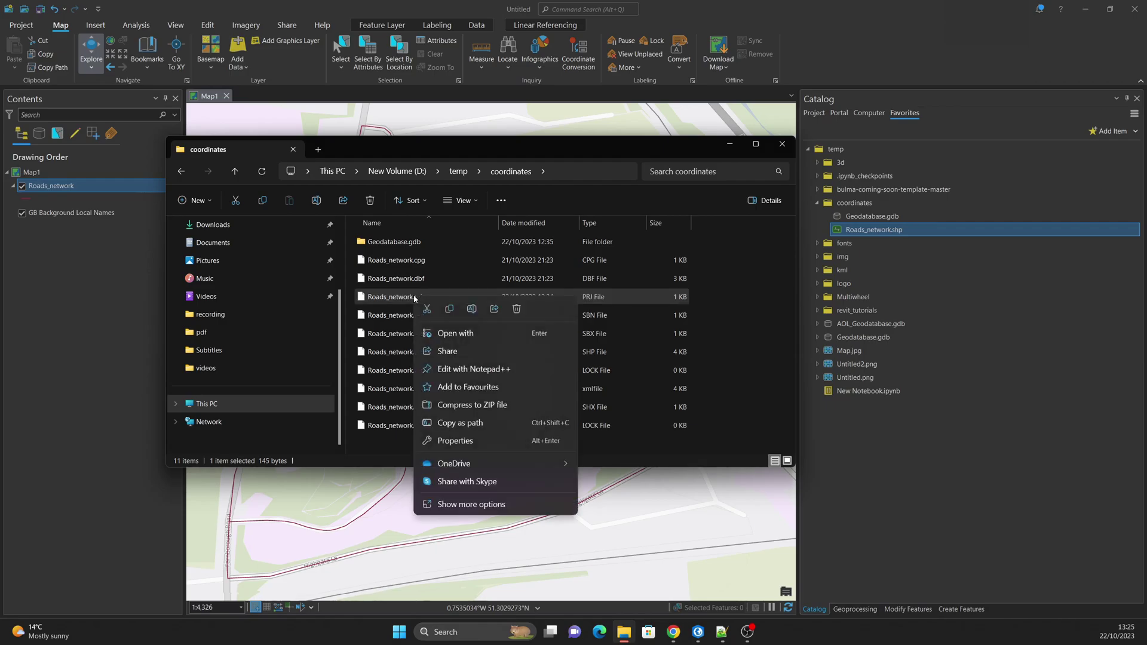
{"action": "left_click", "coordinate": [478, 369]}
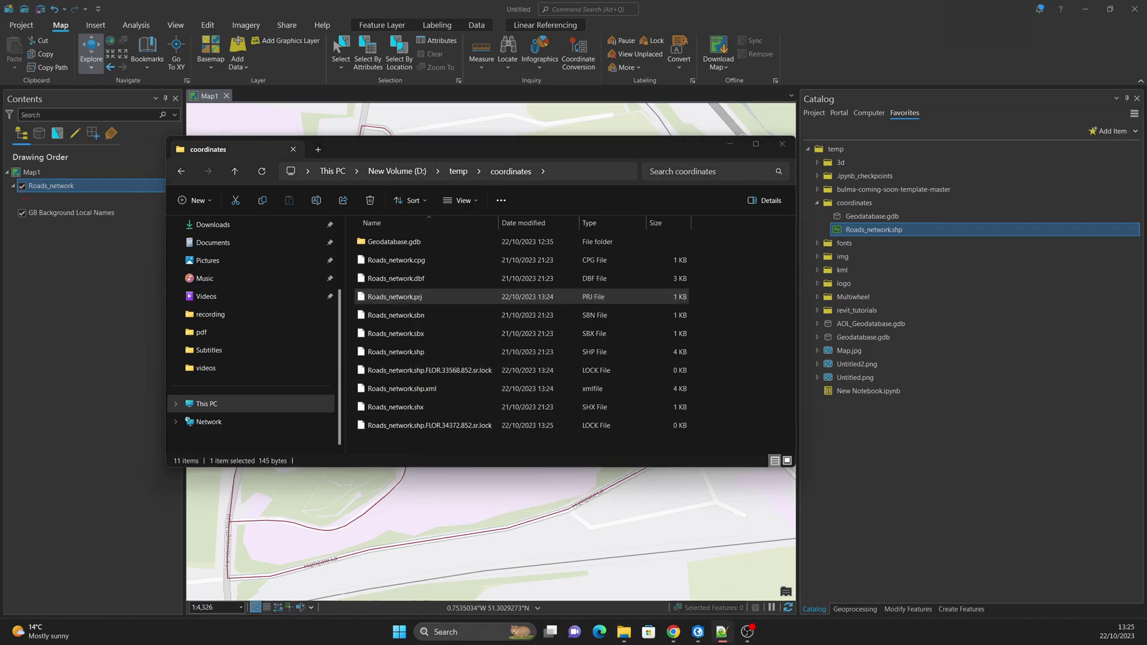
{"action": "left_click_drag", "start_coordinate": [382, 206], "coordinate": [597, 304]}
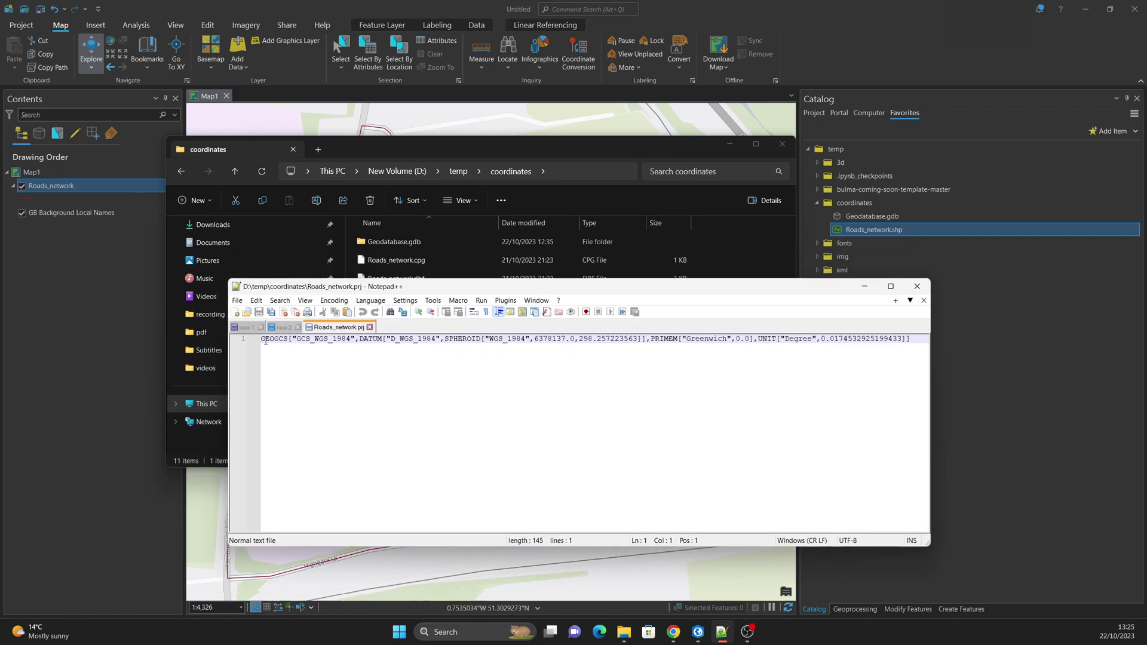
{"action": "left_click_drag", "start_coordinate": [266, 340], "coordinate": [358, 342]}
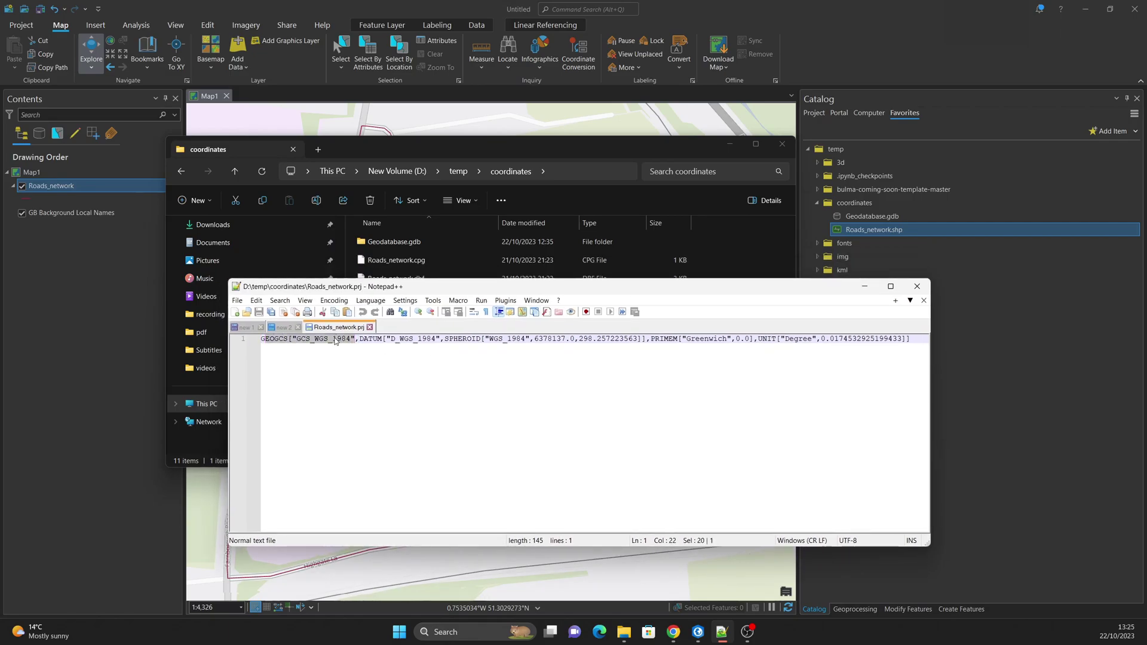
{"action": "double_click", "coordinate": [334, 339]}
{"action": "key", "text": "alt+Tab"}
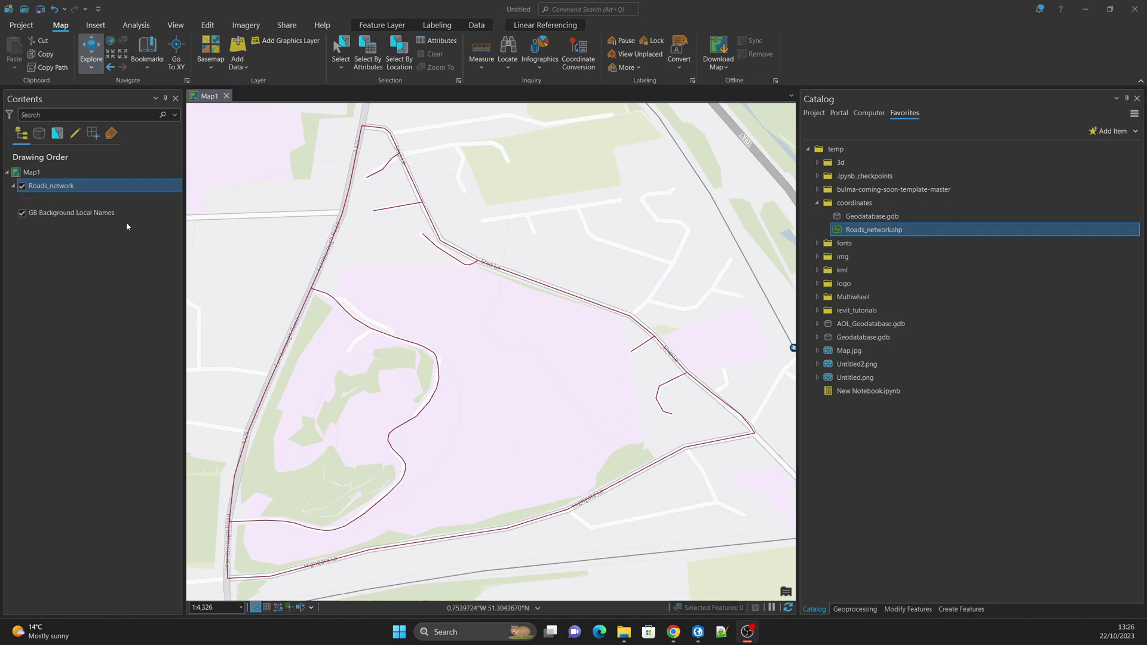
Step: Change the Roads_network line symbol to the dark red Limited Access style from the ArcGIS 2D gallery
{"action": "left_click", "coordinate": [26, 199]}
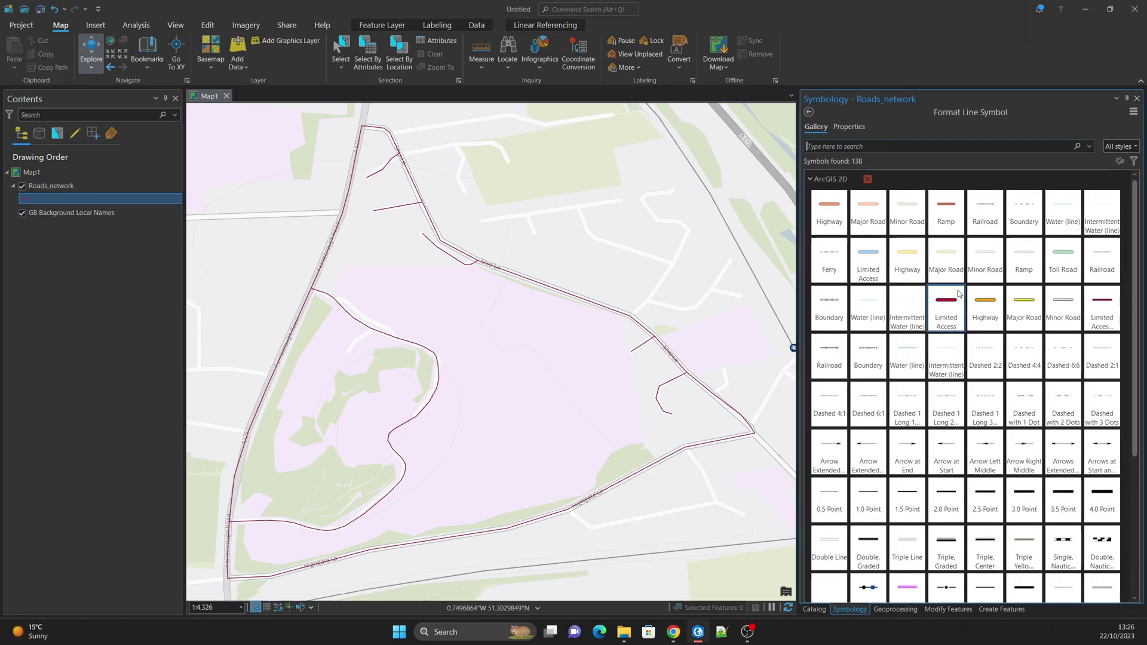
{"action": "left_click", "coordinate": [956, 296]}
{"action": "left_click", "coordinate": [1137, 98]}
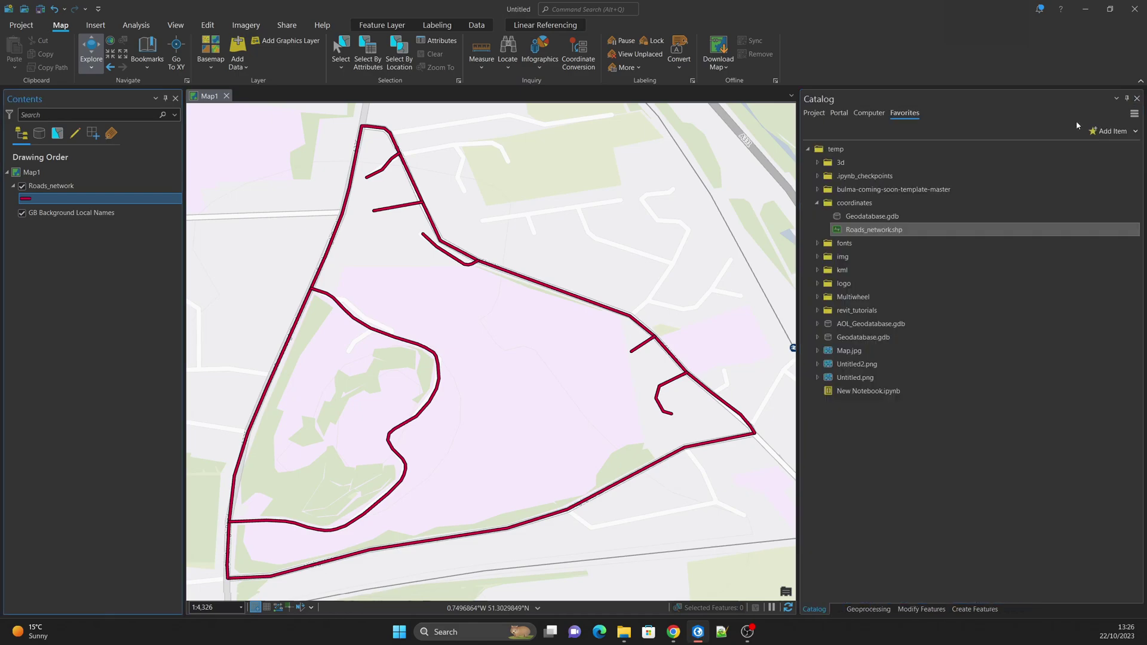
Step: Set Map1's XY coordinate system to British National Grid and examine how Roads_network lines up with the basemap
{"action": "double_click", "coordinate": [31, 172]}
{"action": "left_click", "coordinate": [300, 349]}
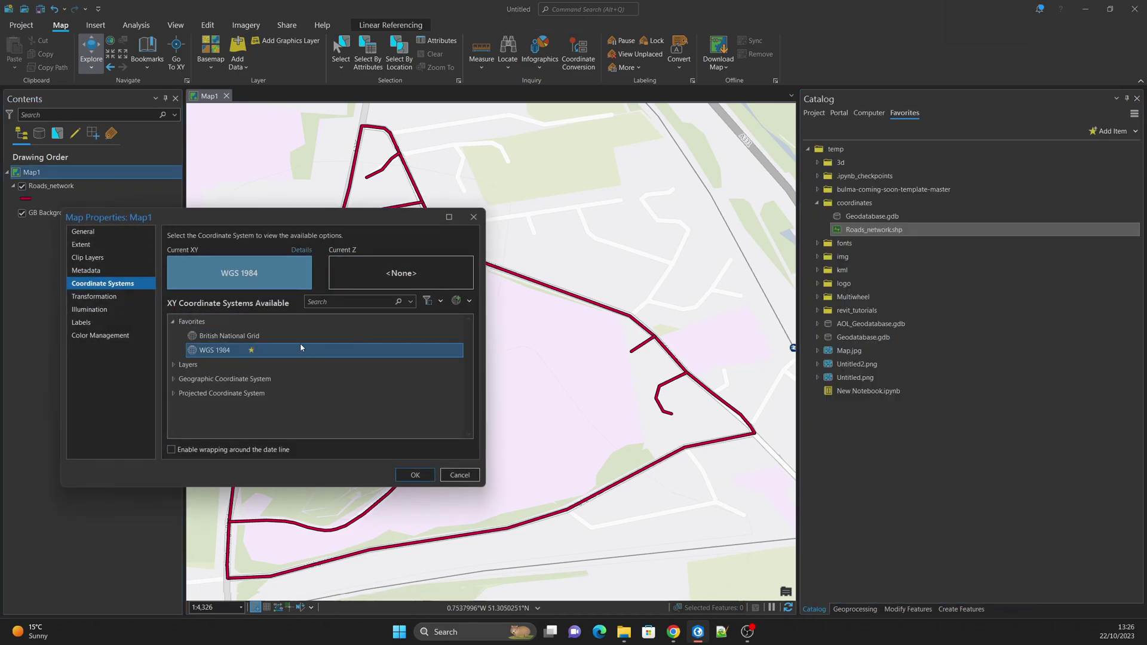
{"action": "left_click", "coordinate": [235, 337]}
{"action": "left_click", "coordinate": [415, 475]}
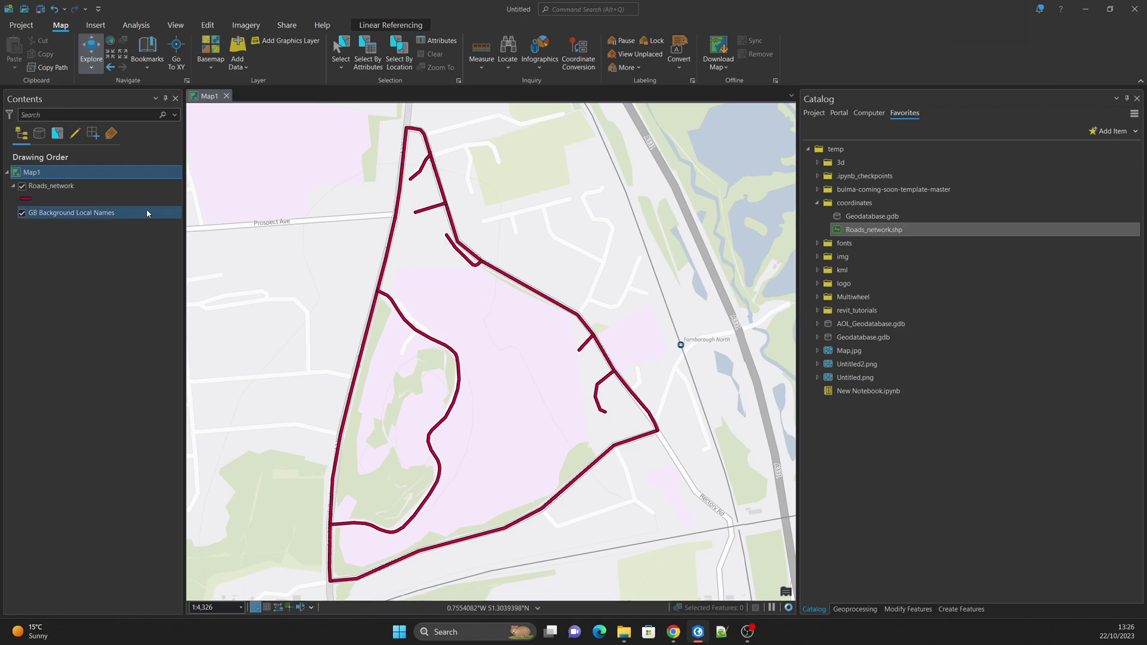
{"action": "left_click", "coordinate": [36, 187]}
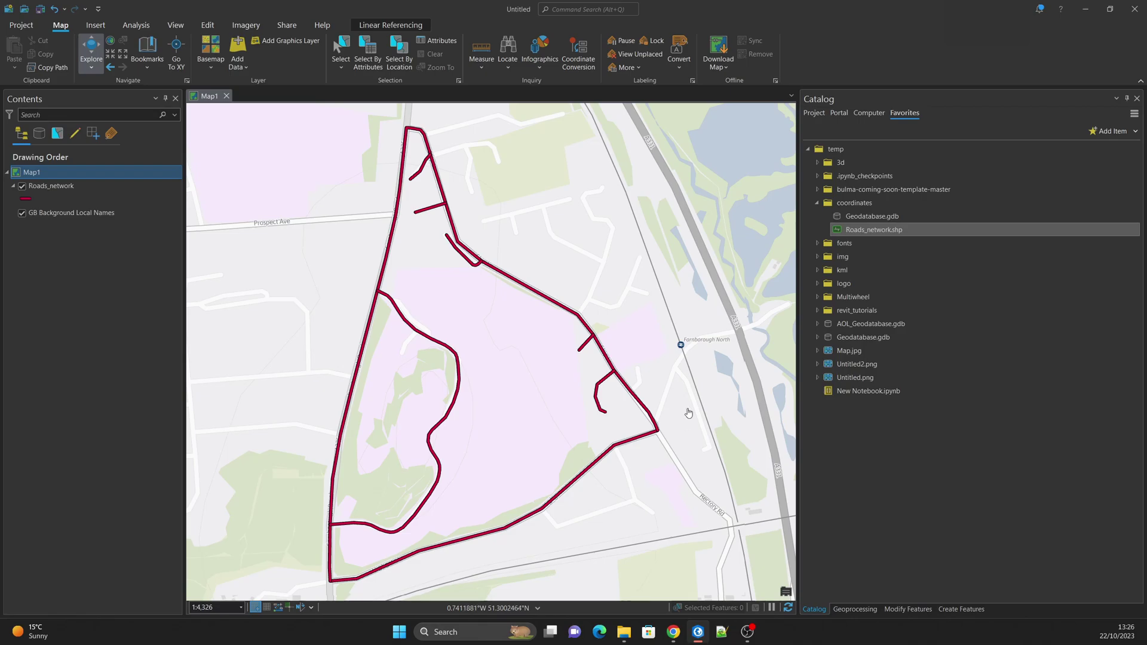
{"action": "left_click_drag", "start_coordinate": [359, 437], "coordinate": [382, 430]}
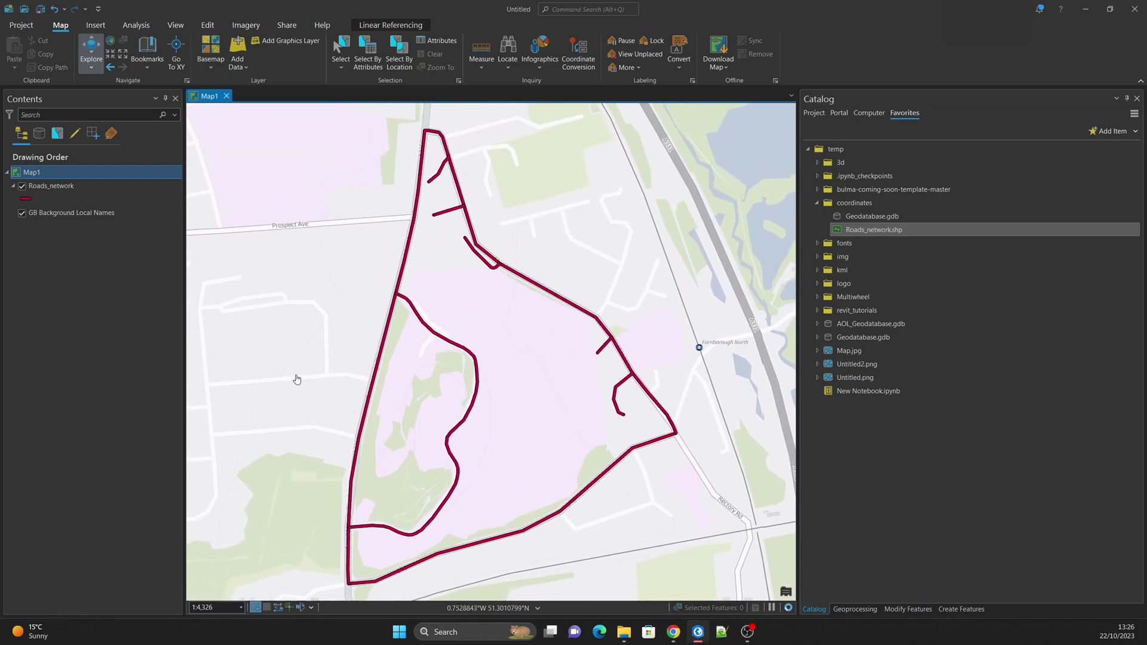
Step: Set Map1's transformation path between WGS 1984 and OSGB 1936 to <Do not transform> and examine the position of Roads_network
{"action": "double_click", "coordinate": [27, 173]}
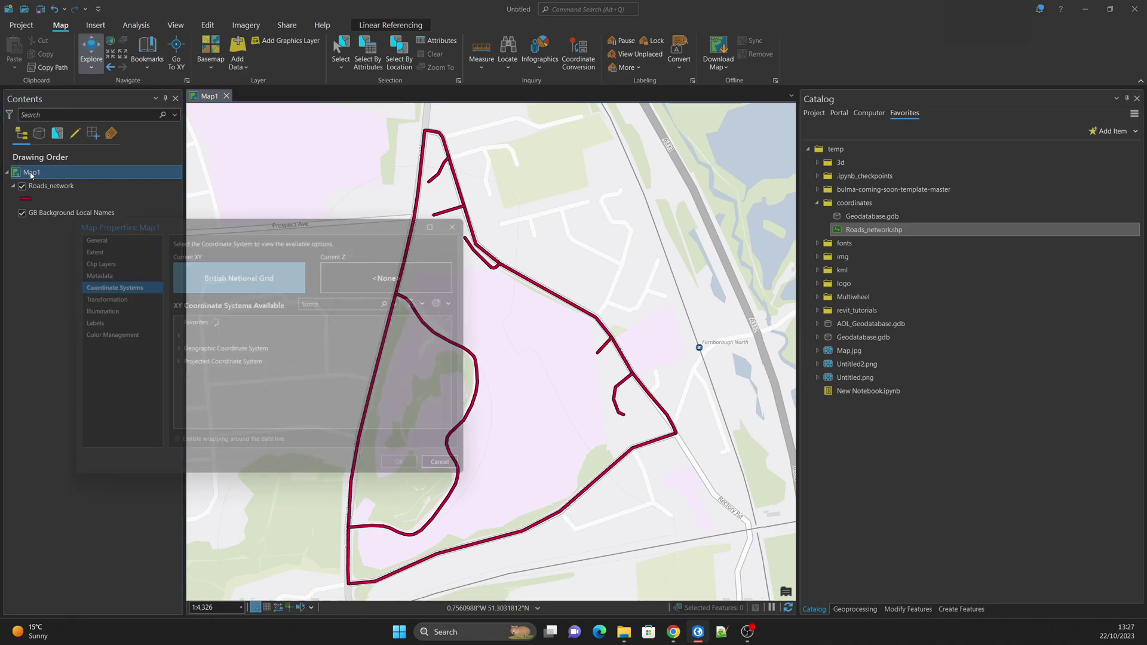
{"action": "left_click_drag", "start_coordinate": [227, 223], "coordinate": [251, 224]}
{"action": "left_click", "coordinate": [130, 301]}
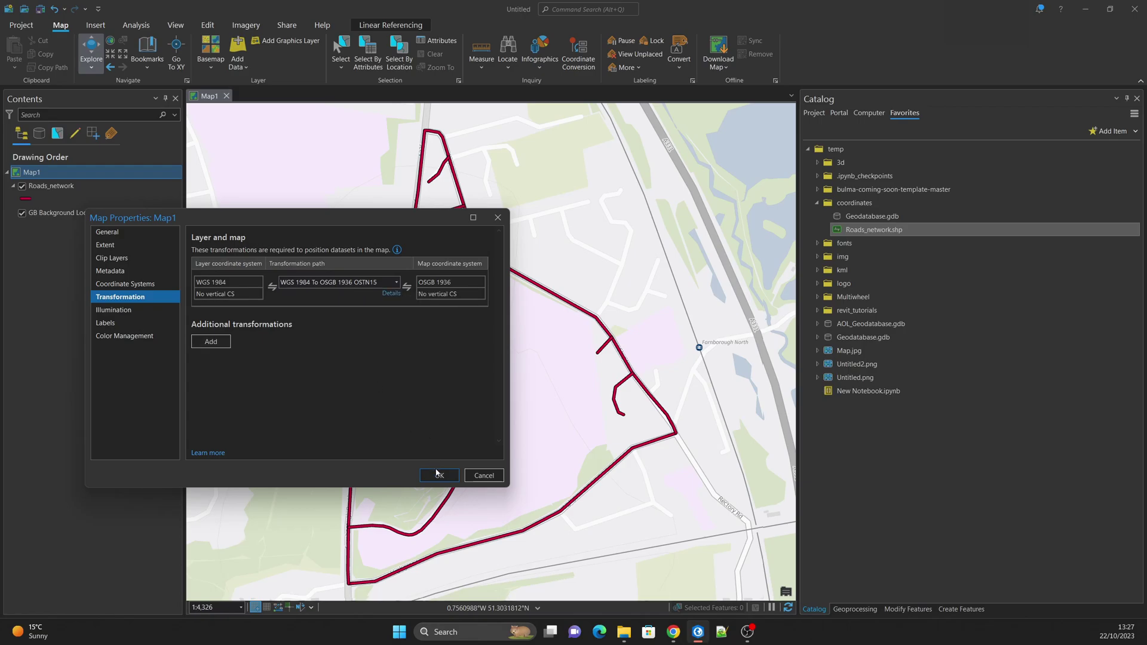
{"action": "left_click", "coordinate": [339, 284]}
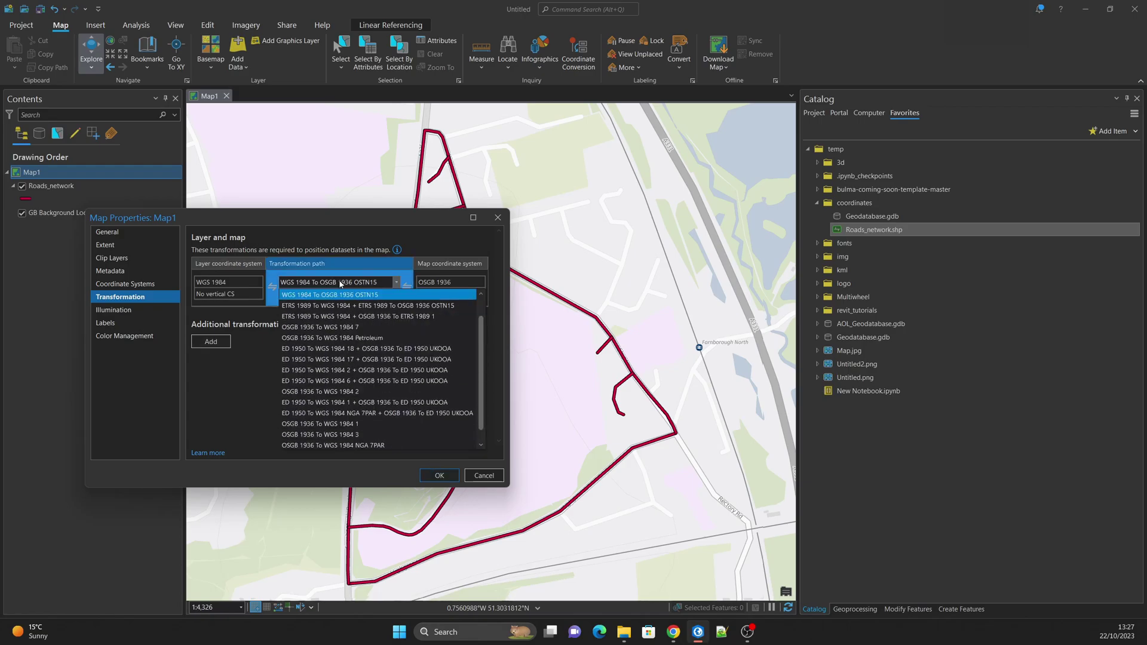
{"action": "scroll", "coordinate": [352, 321], "scroll_direction": "up", "scroll_amount": 1}
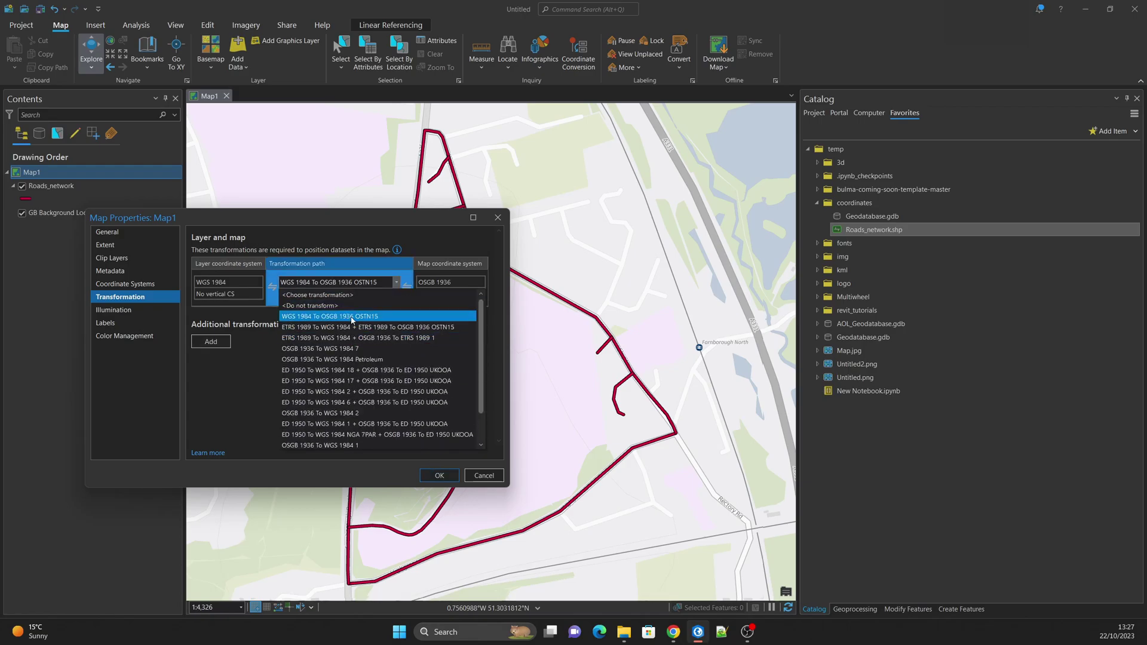
{"action": "left_click", "coordinate": [324, 306]}
{"action": "left_click", "coordinate": [443, 477]}
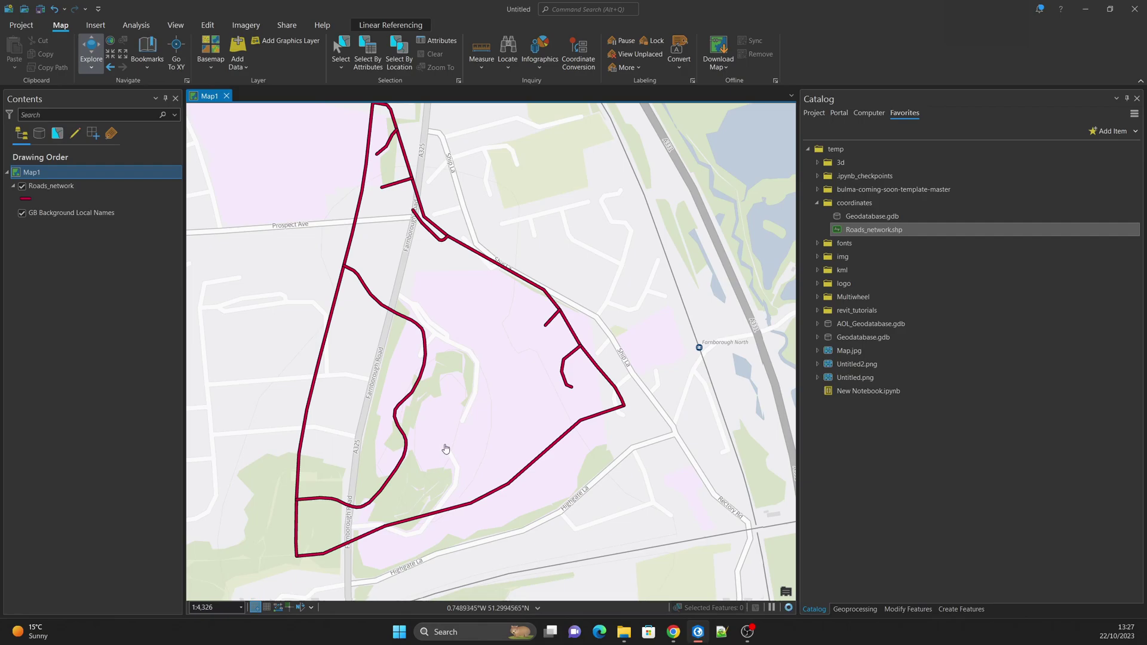
{"action": "left_click_drag", "start_coordinate": [398, 214], "coordinate": [432, 227]}
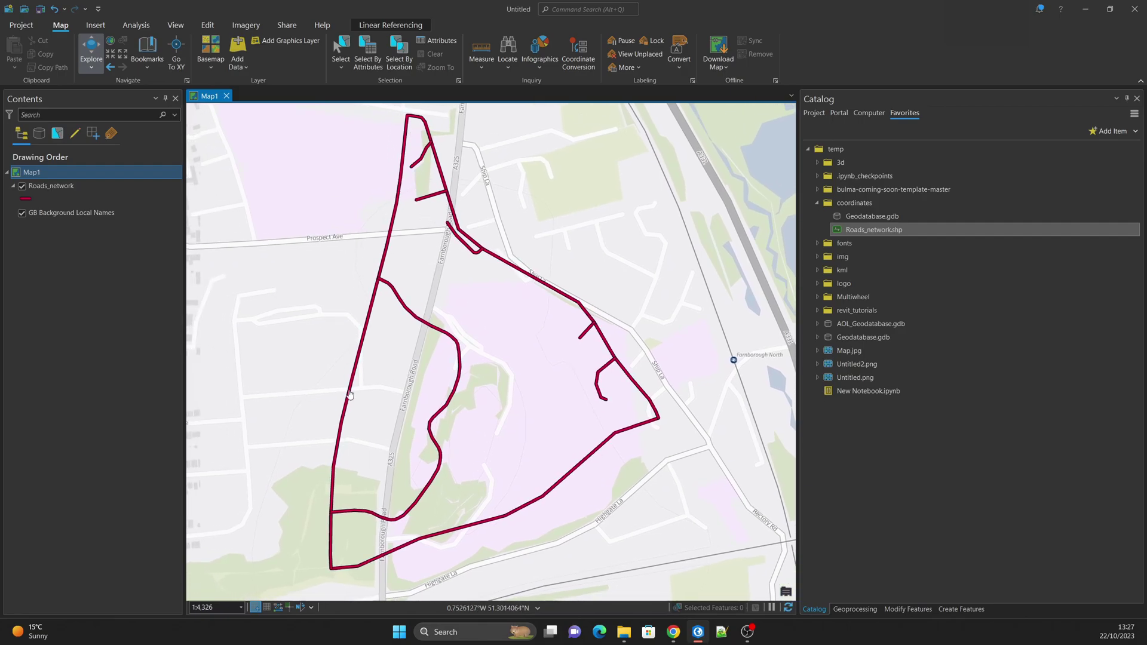
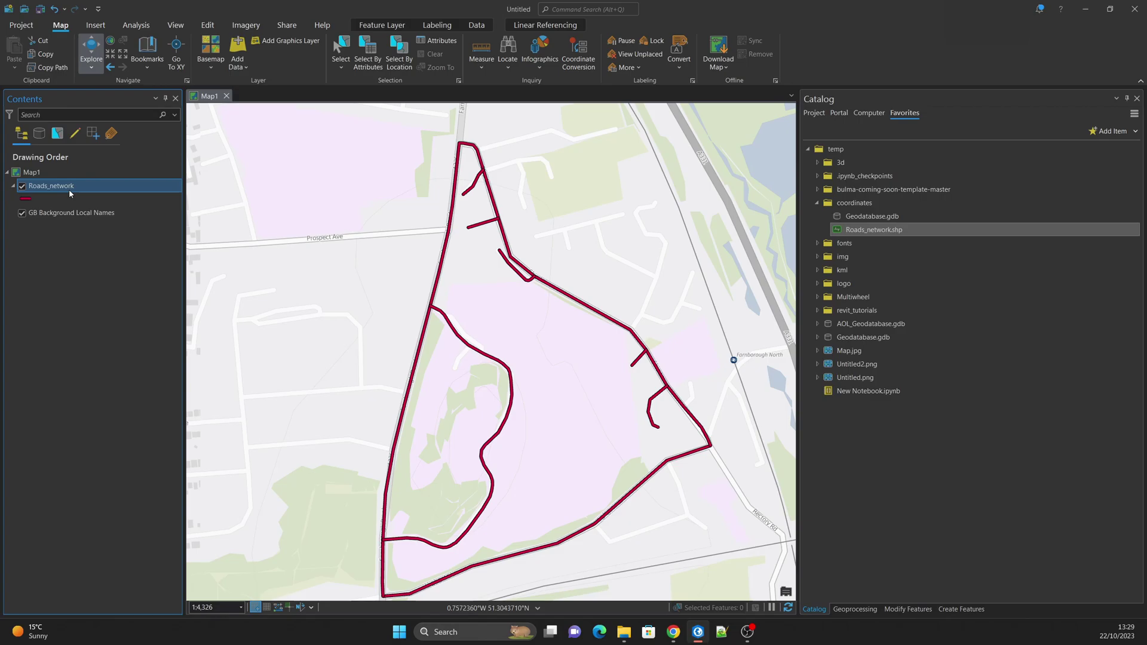
Step: Open the Project tool from Data Management's Projections and Transformations toolset and set Roads_network as the input dataset
{"action": "left_click", "coordinate": [855, 576]}
{"action": "left_click", "coordinate": [855, 609]}
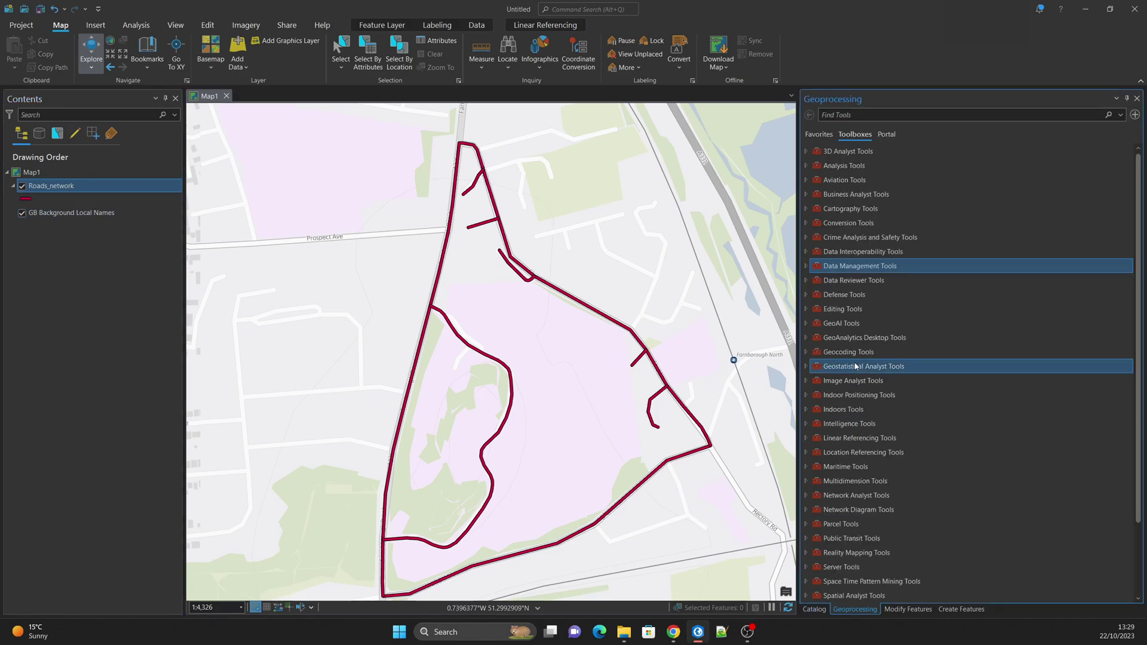
{"action": "left_click", "coordinate": [855, 268]}
{"action": "scroll", "coordinate": [881, 341], "scroll_direction": "down", "scroll_amount": 5}
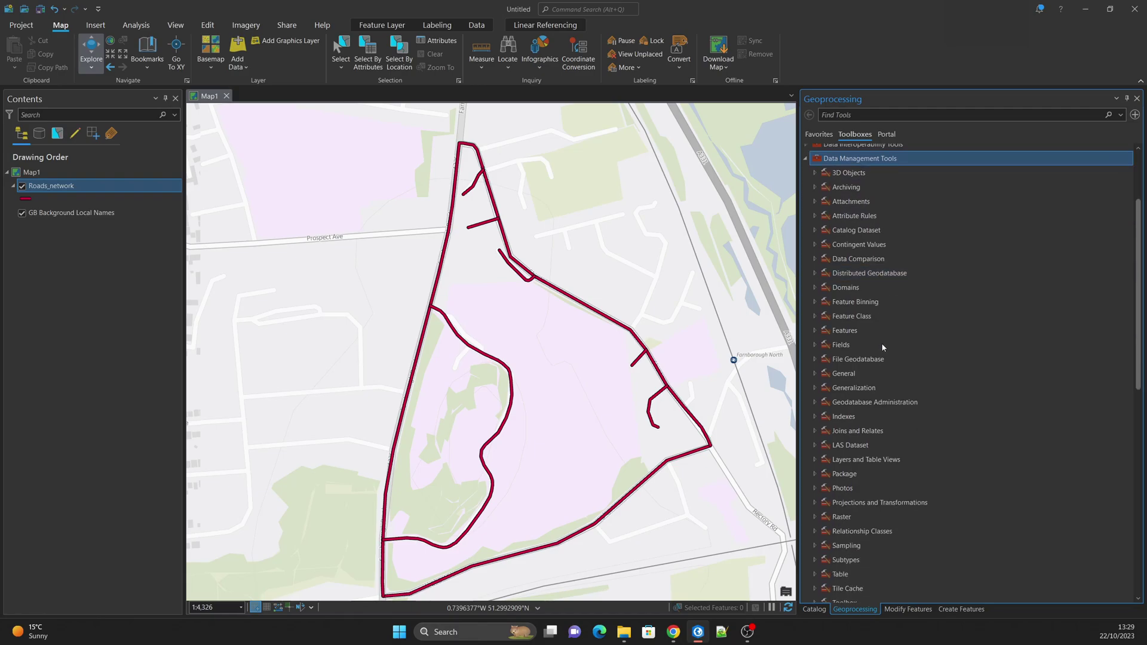
{"action": "double_click", "coordinate": [882, 397]}
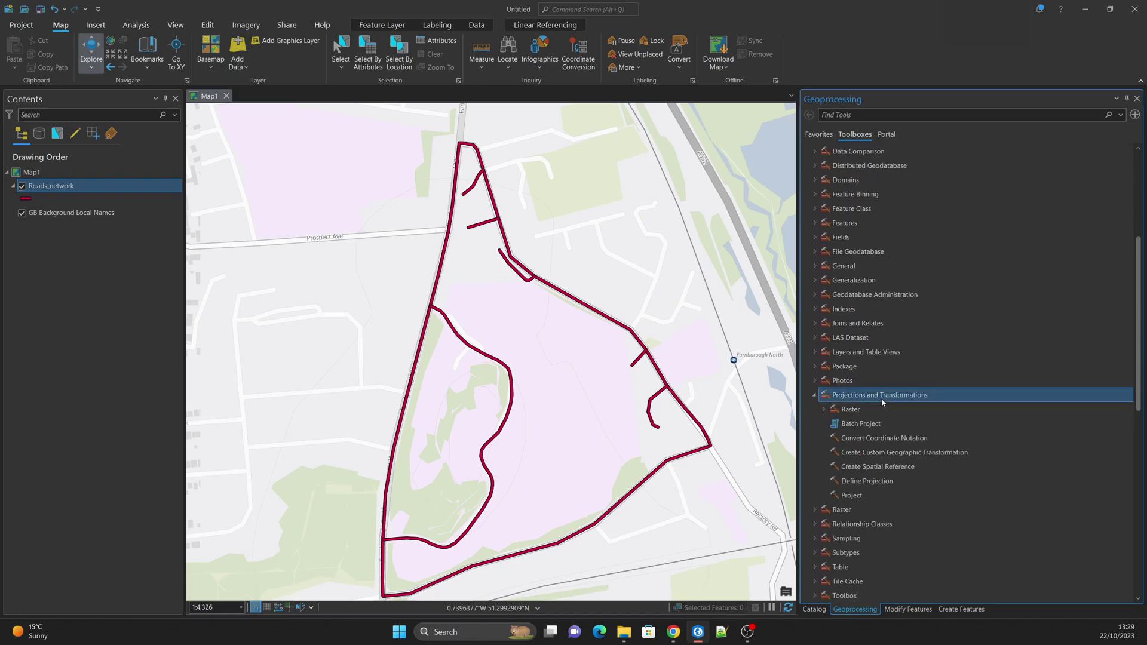
{"action": "scroll", "coordinate": [882, 400], "scroll_direction": "down", "scroll_amount": 2}
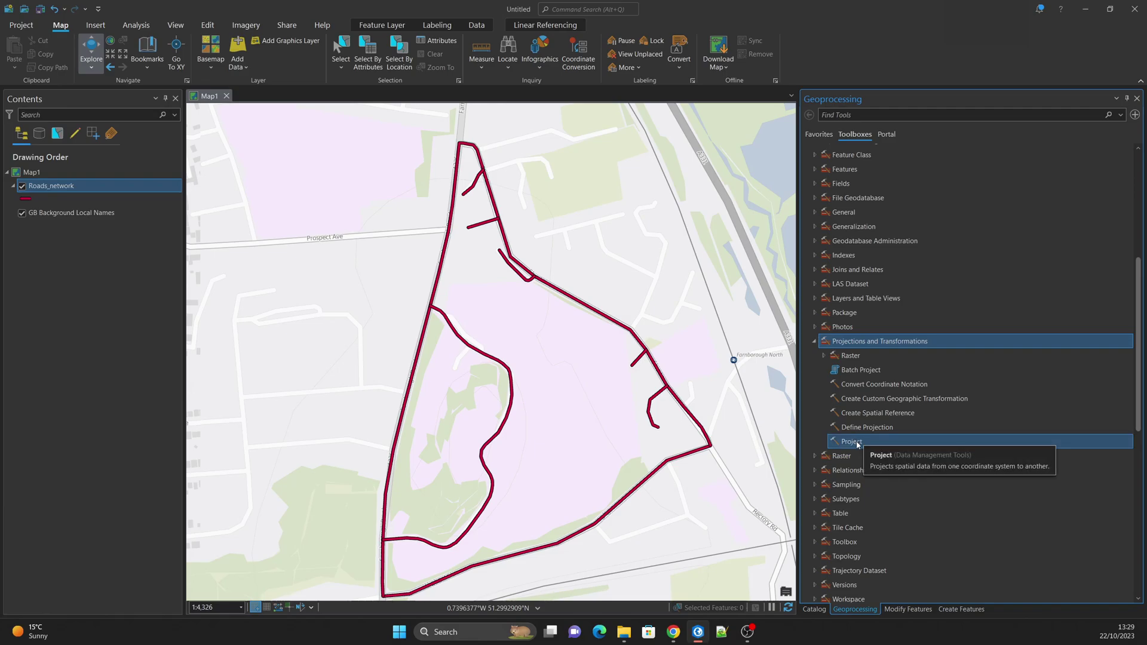
{"action": "left_click", "coordinate": [857, 444]}
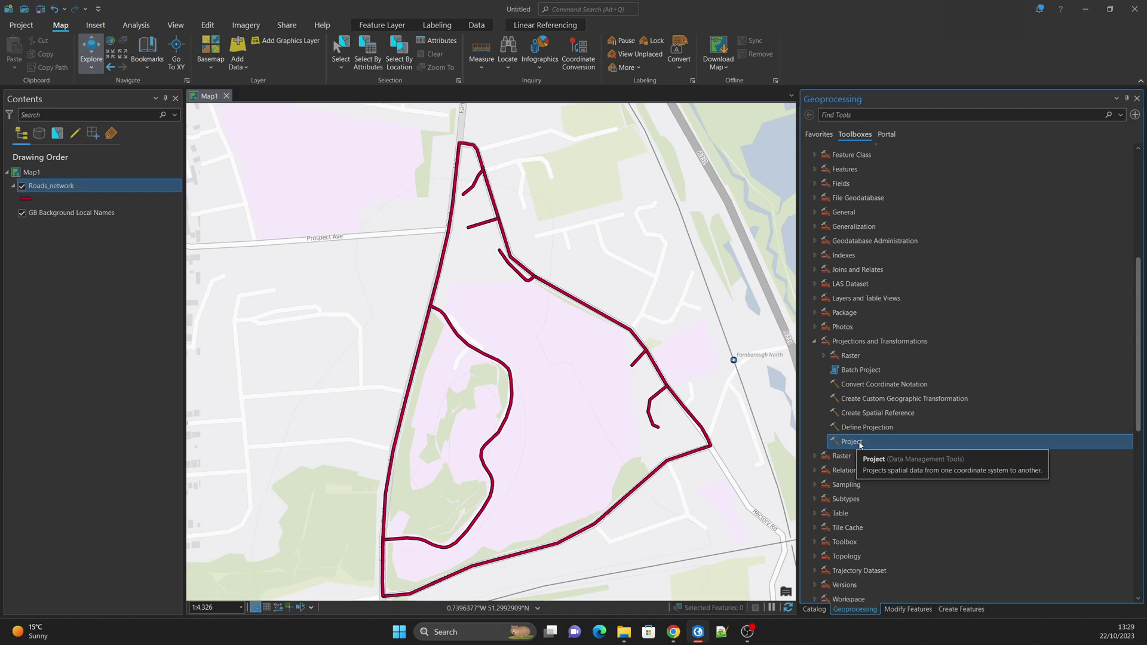
{"action": "left_click", "coordinate": [860, 442]}
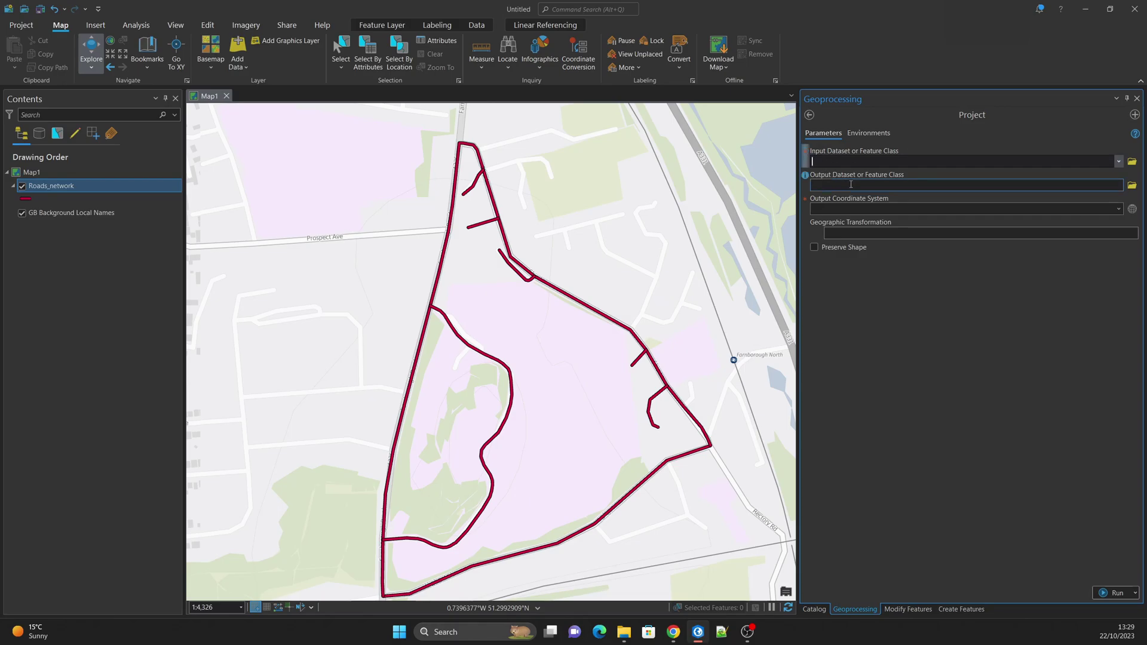
{"action": "left_click", "coordinate": [1118, 162]}
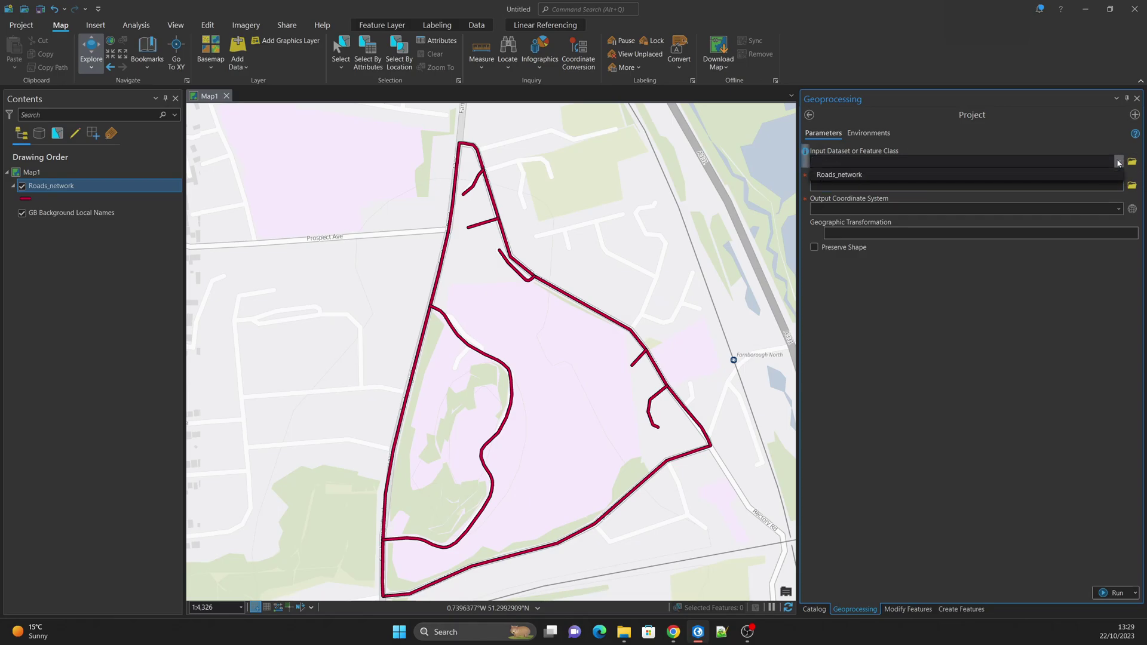
{"action": "left_click", "coordinate": [844, 177]}
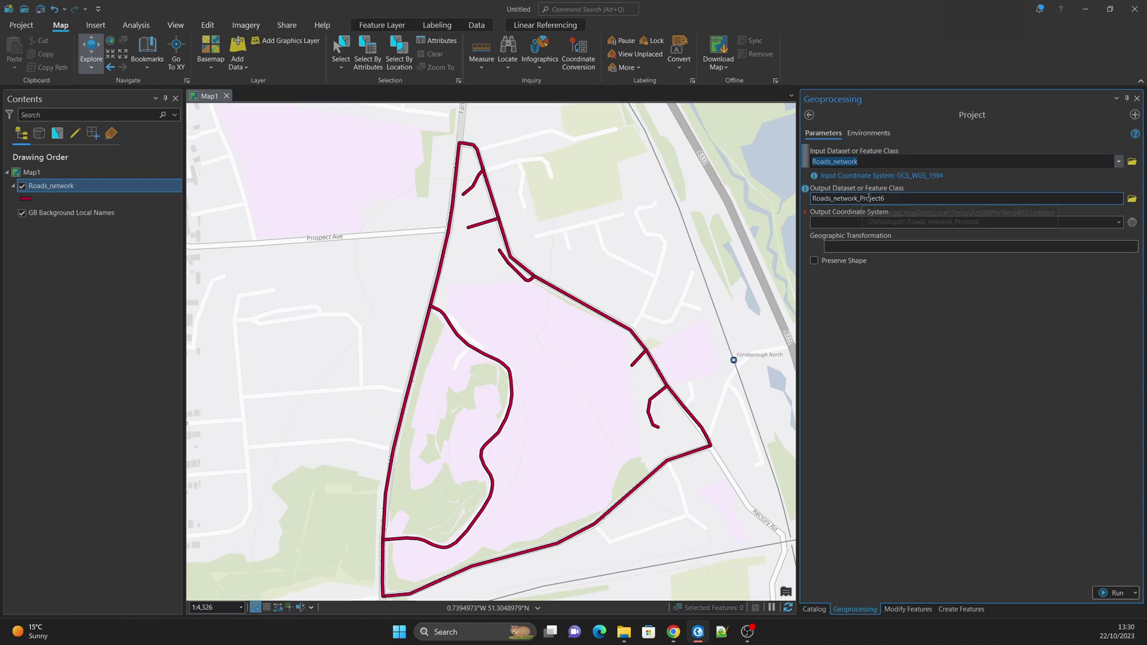
Step: Set the Project tool's output coordinate system to British National Grid from the favorites
{"action": "left_click", "coordinate": [1132, 223]}
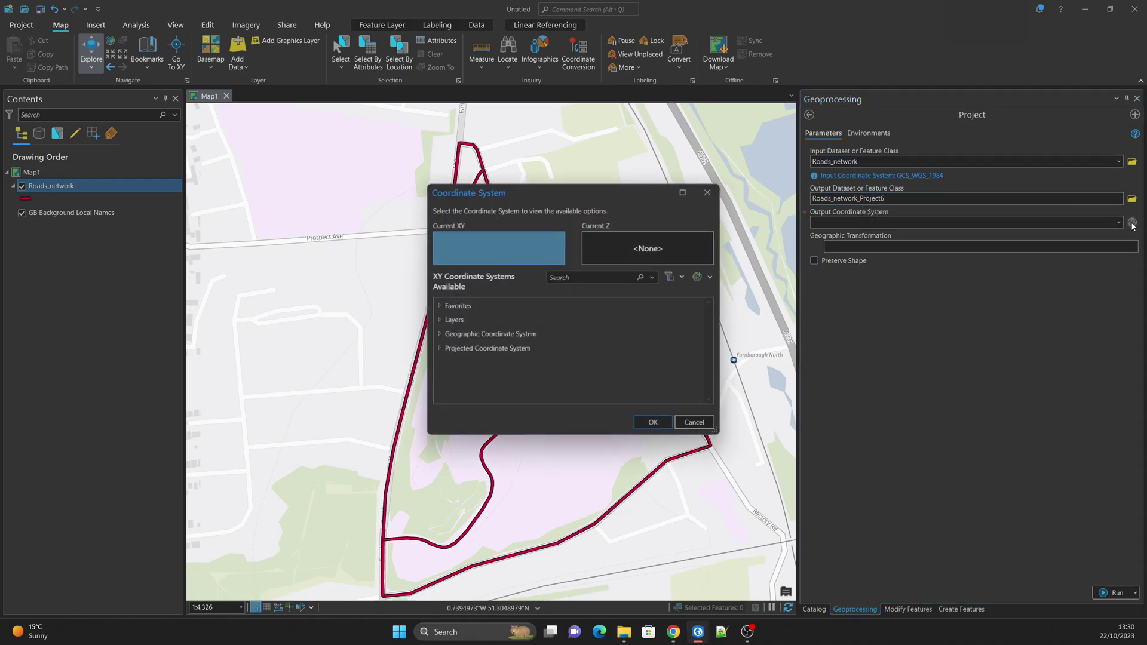
{"action": "left_click", "coordinate": [439, 306]}
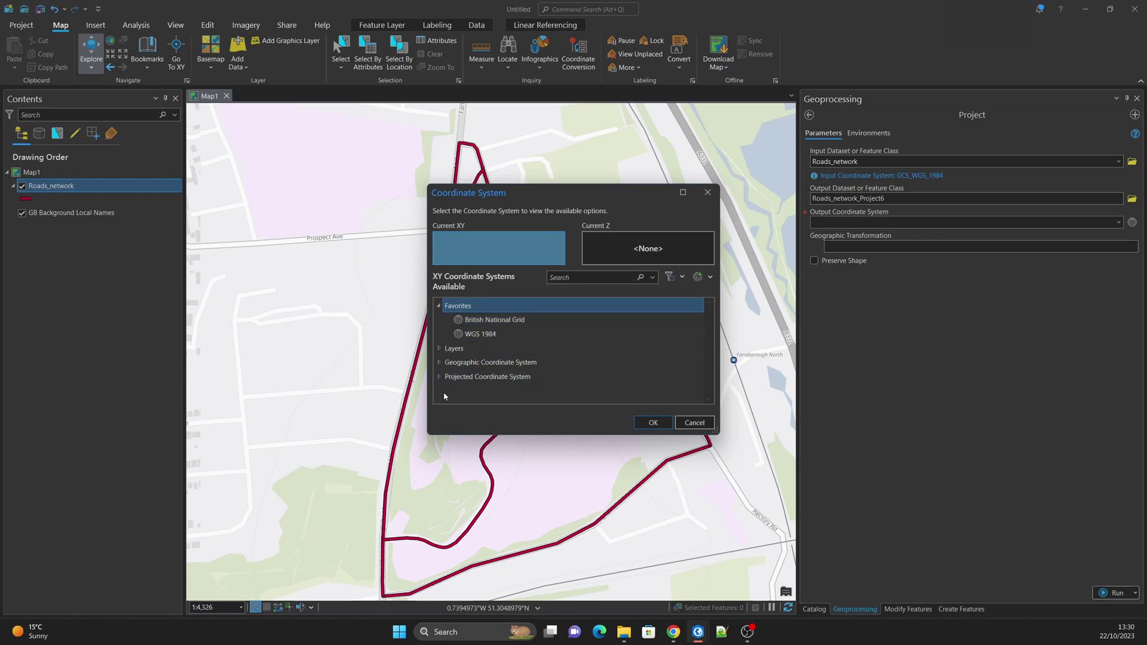
{"action": "left_click", "coordinate": [495, 320]}
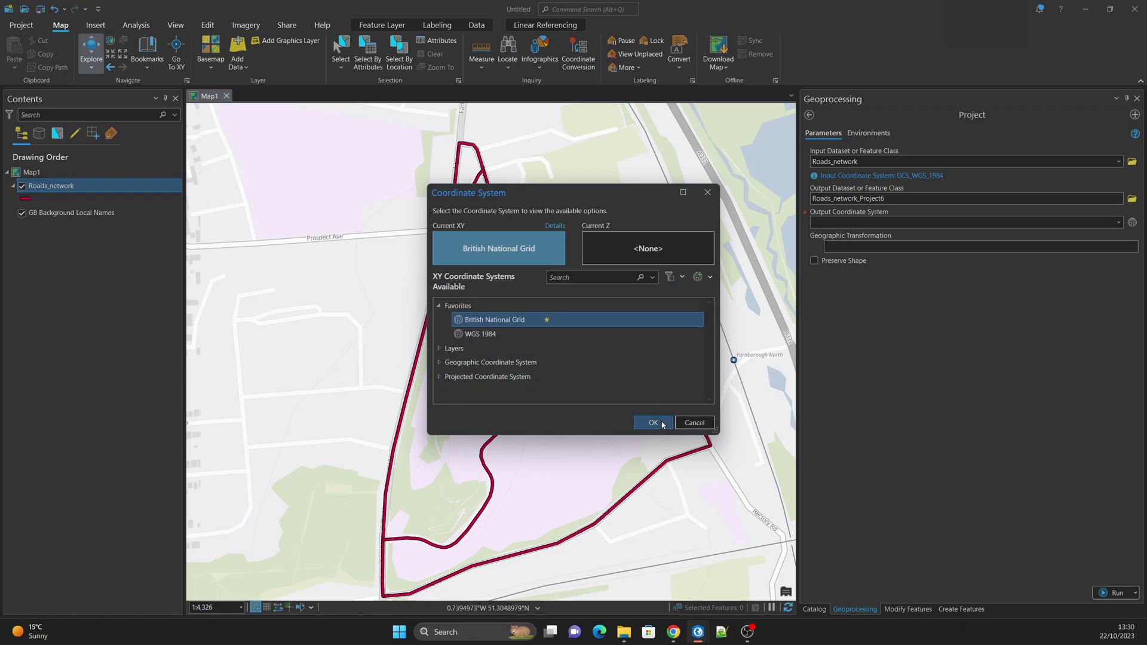
{"action": "left_click", "coordinate": [653, 422]}
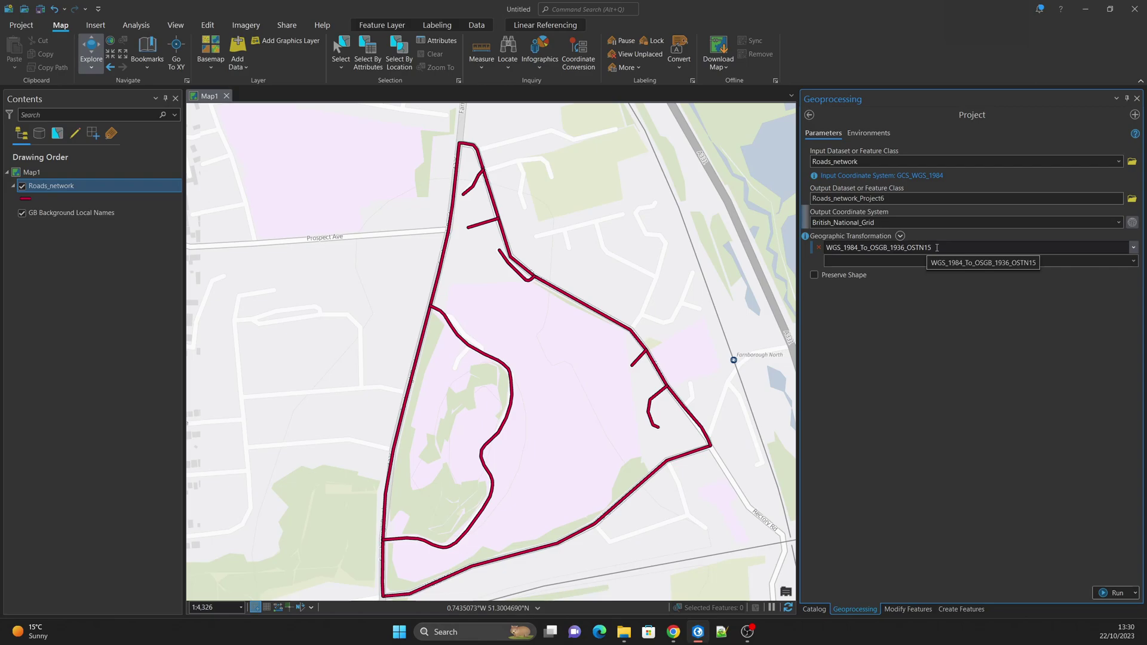
Step: Review the available geographic transformations and choose WGS_1984_To_OSGB_1936_OSTN15 for the projection
{"action": "left_click", "coordinate": [1134, 248]}
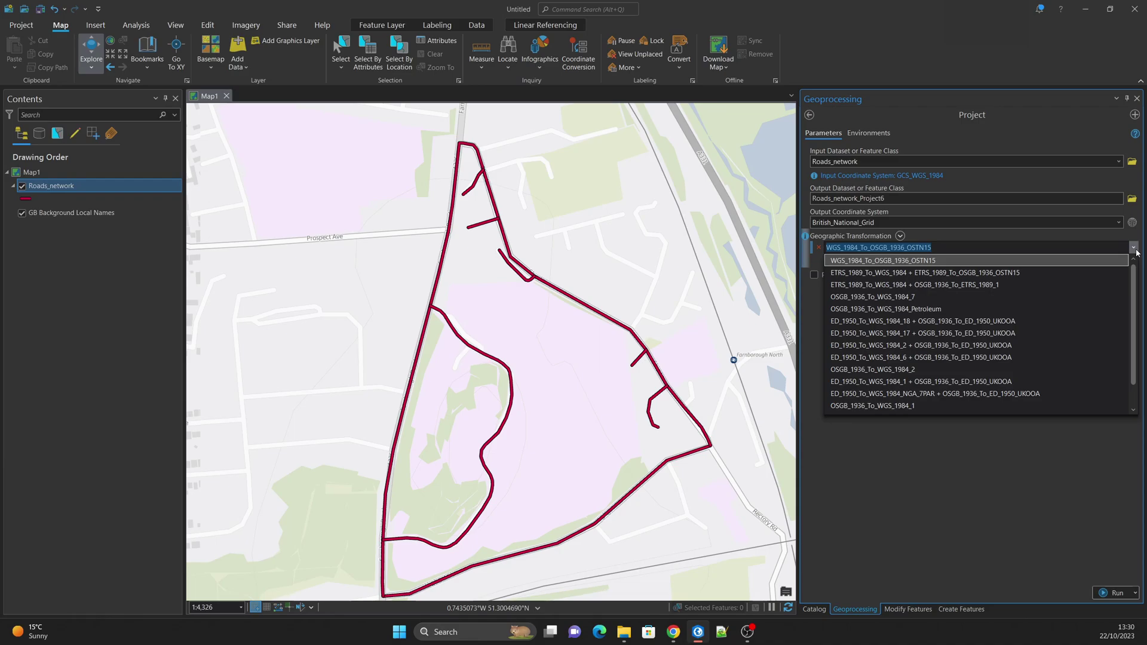
{"action": "left_click", "coordinate": [936, 261]}
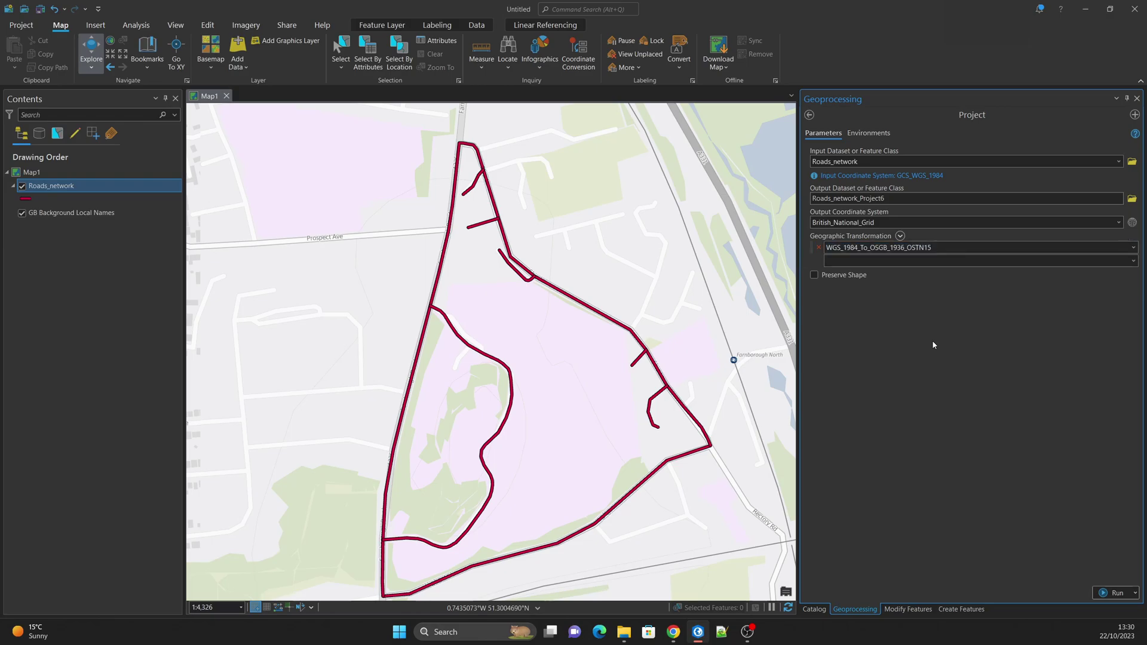
{"action": "left_click", "coordinate": [1133, 249]}
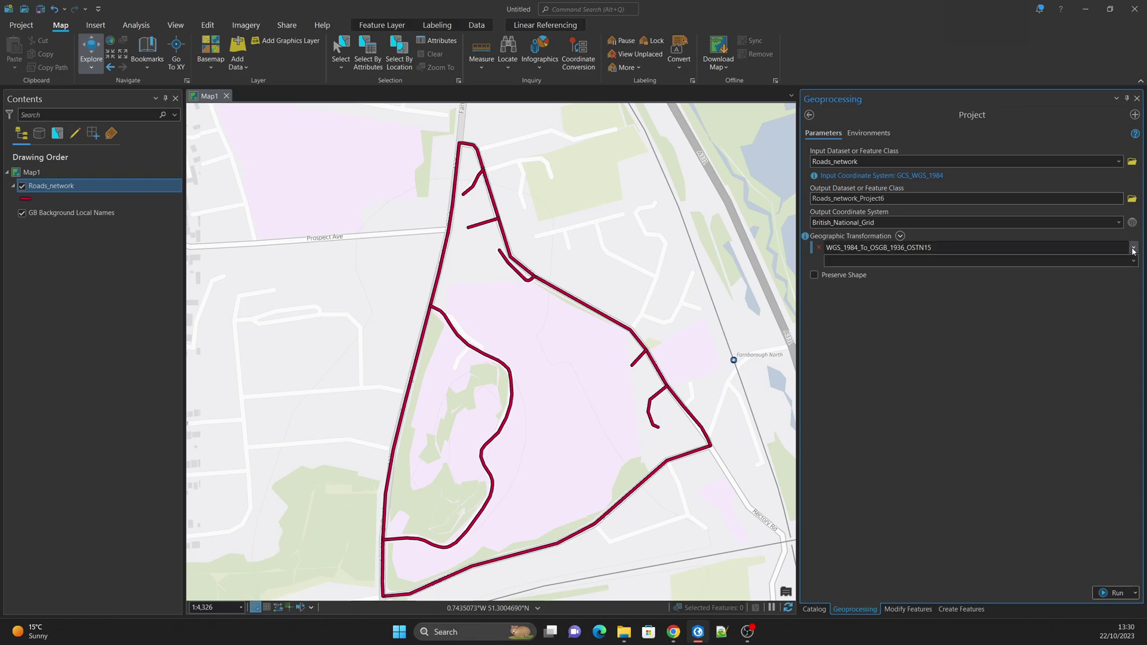
{"action": "left_click", "coordinate": [919, 261]}
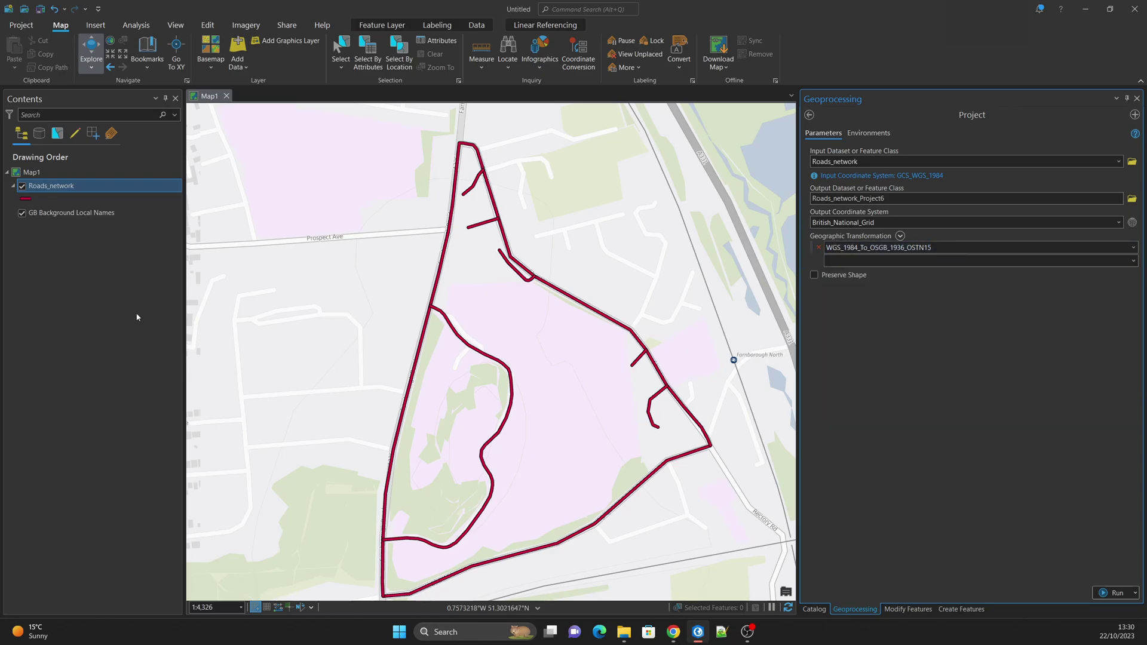
Step: Switch to Chrome, read the Ordnance Survey page on OSTN15 and OSGM15 for developers, and return to ArcGIS Pro
{"action": "key", "text": "alt+Tab"}
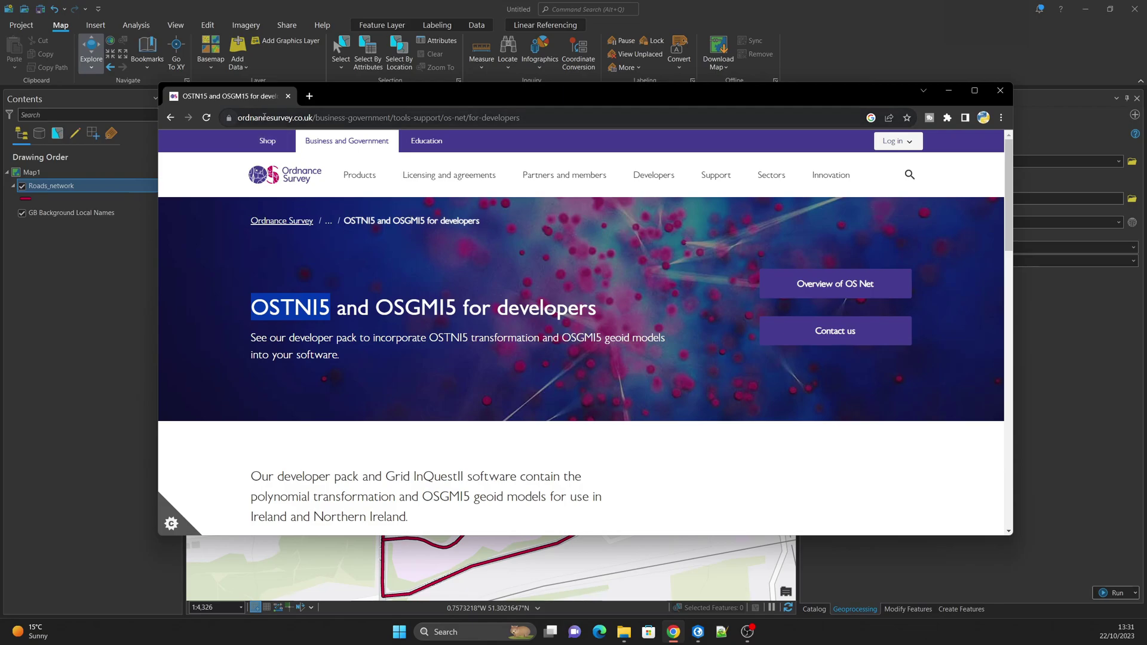
{"action": "left_click", "coordinate": [300, 307]}
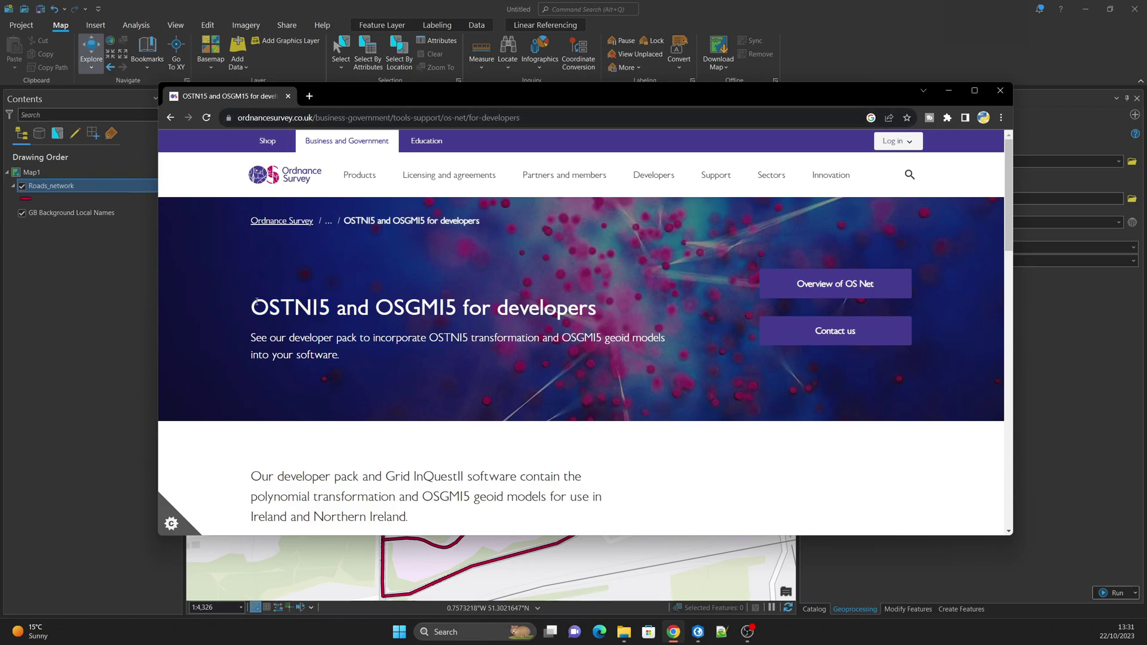
{"action": "left_click_drag", "start_coordinate": [250, 306], "coordinate": [327, 302]}
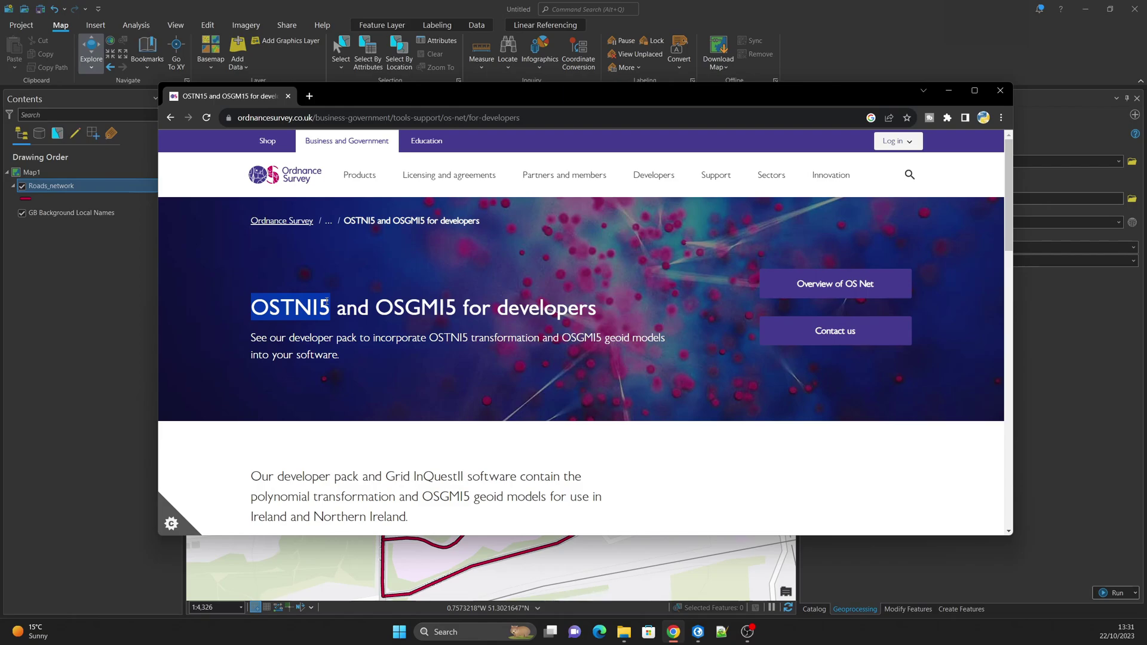
{"action": "scroll", "coordinate": [339, 309], "scroll_direction": "down", "scroll_amount": 5}
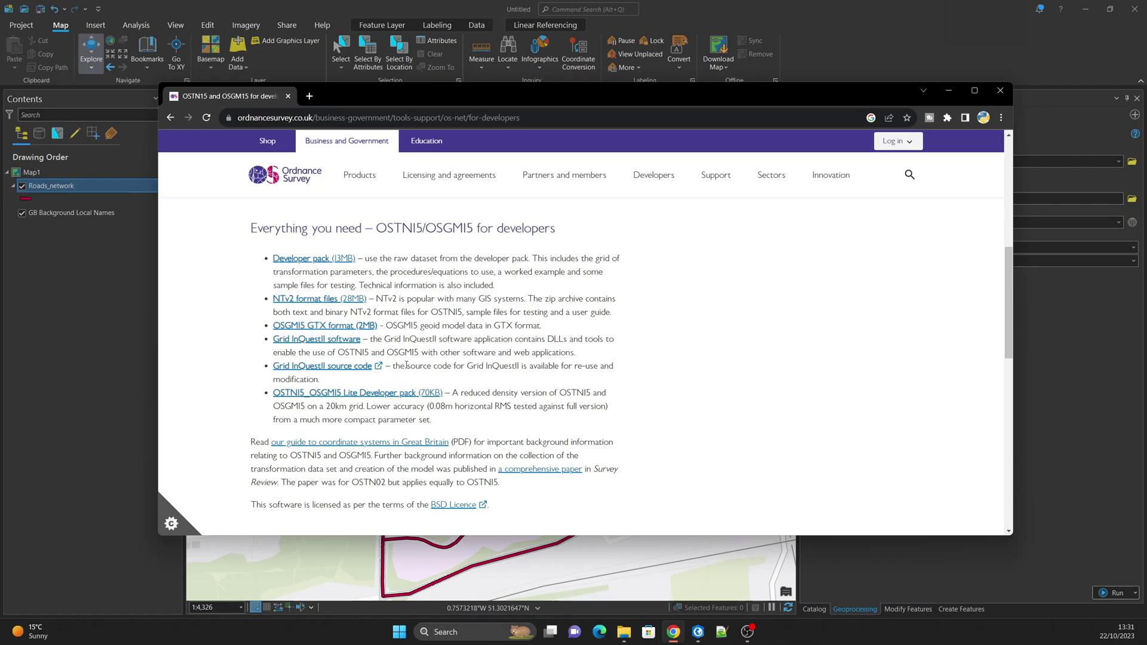
{"action": "scroll", "coordinate": [433, 315], "scroll_direction": "up", "scroll_amount": 3}
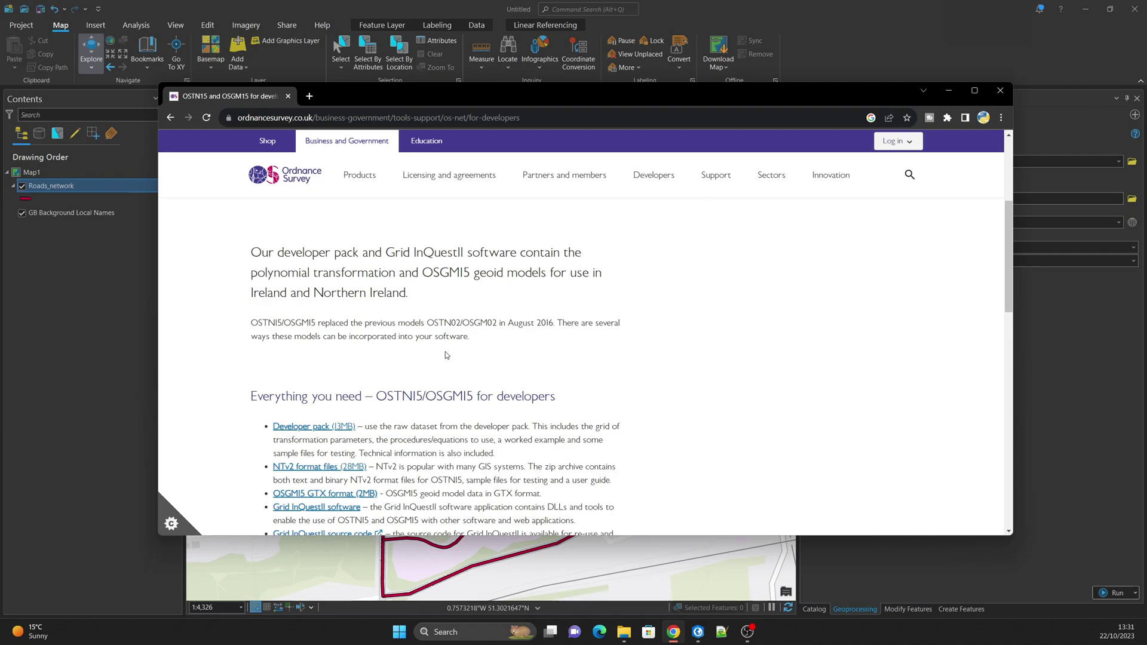
{"action": "scroll", "coordinate": [445, 355], "scroll_direction": "up", "scroll_amount": 4}
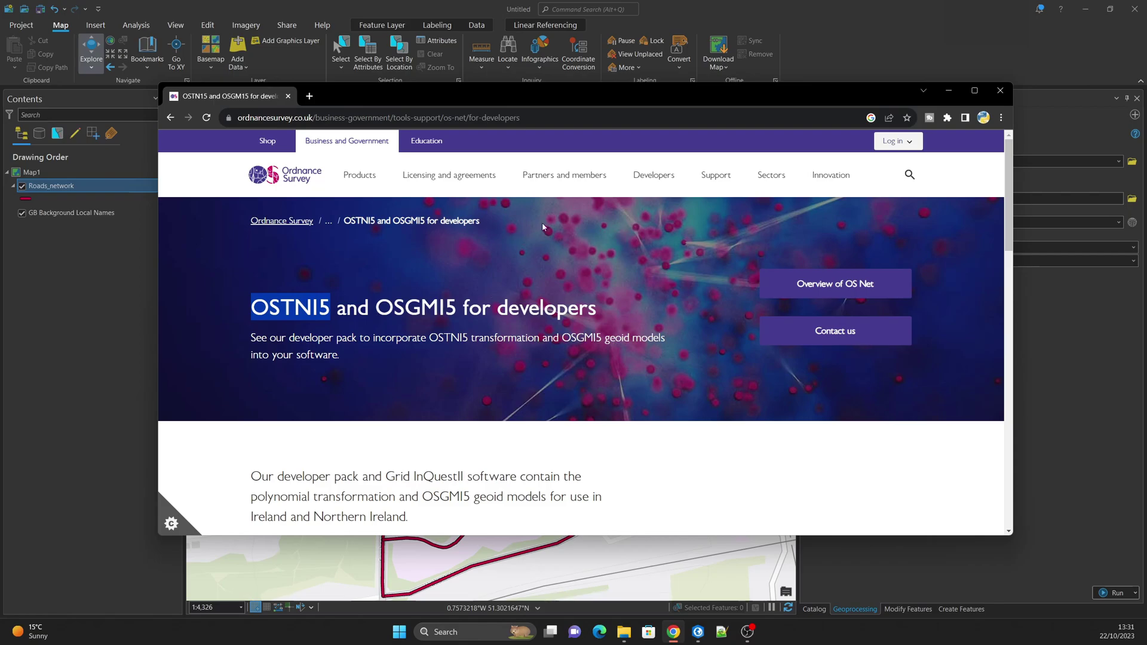
{"action": "left_click", "coordinate": [949, 94]}
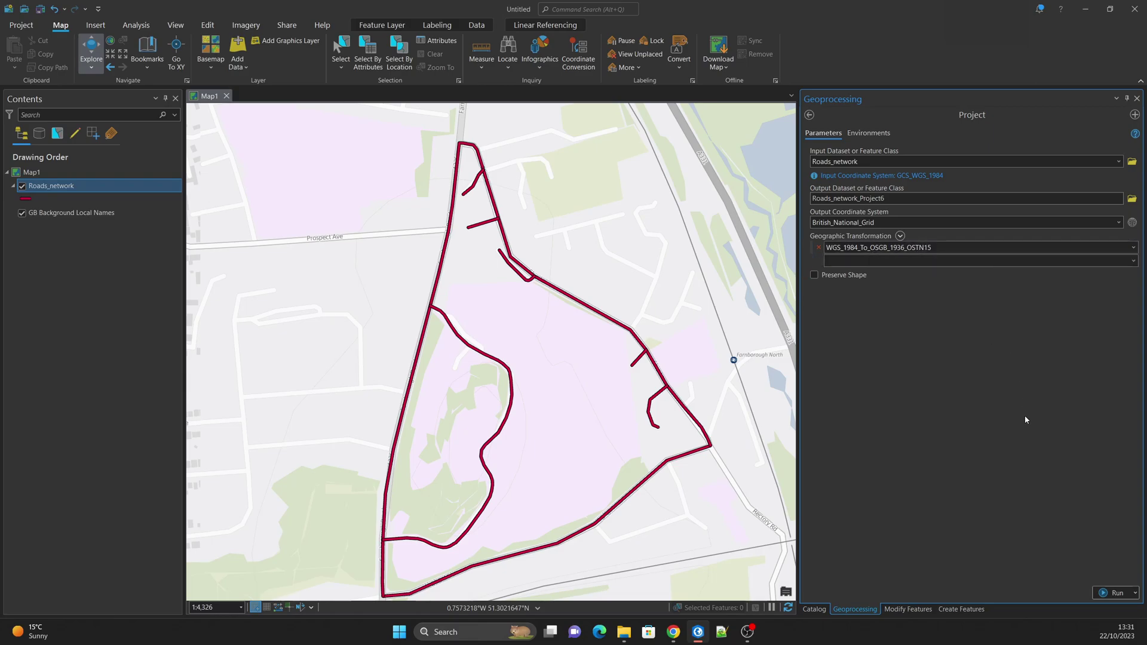
Step: Run the Project tool and give the projected roads layer the yellow Major Road line symbol from the ArcGIS 2D gallery
{"action": "left_click", "coordinate": [1104, 595]}
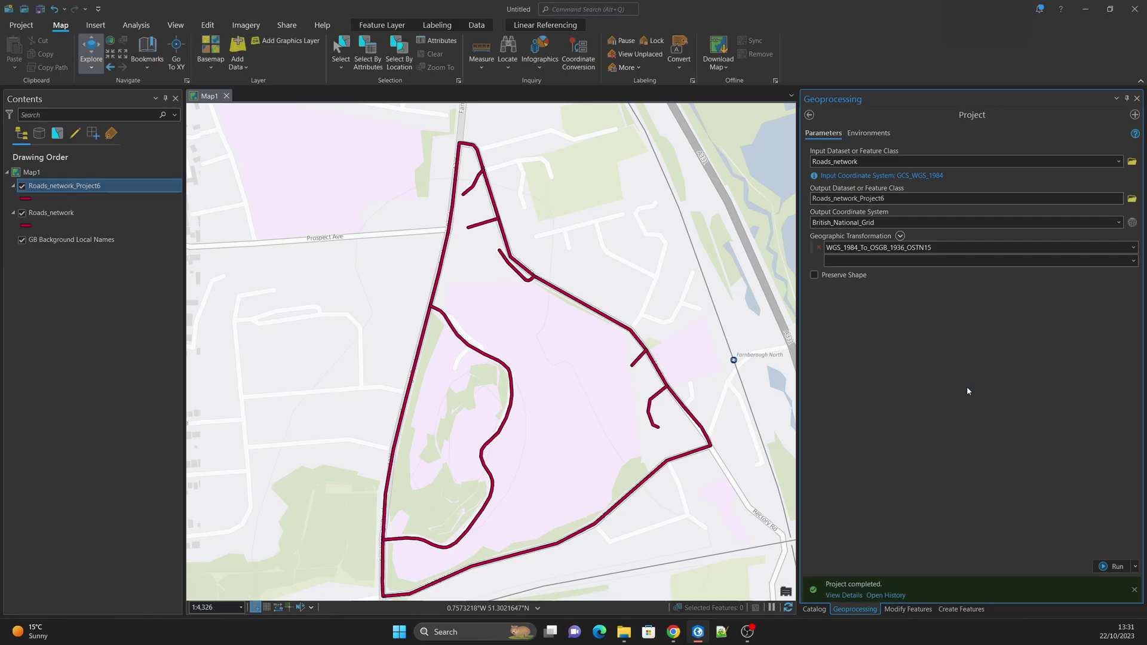
{"action": "left_click", "coordinate": [25, 200]}
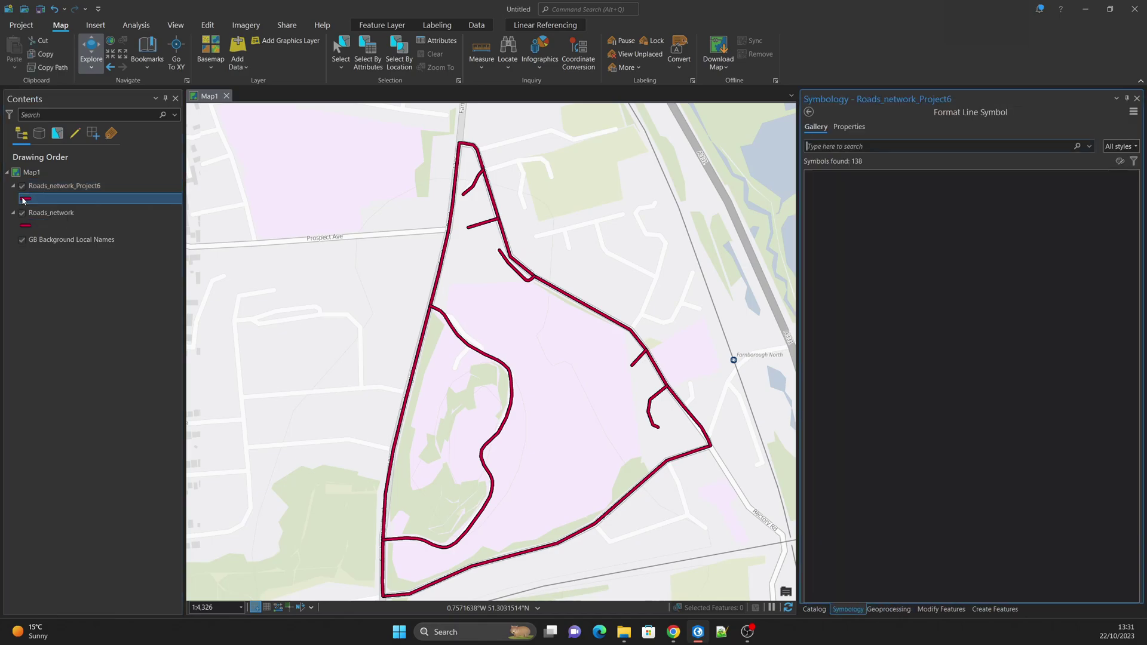
{"action": "left_click", "coordinate": [1019, 302]}
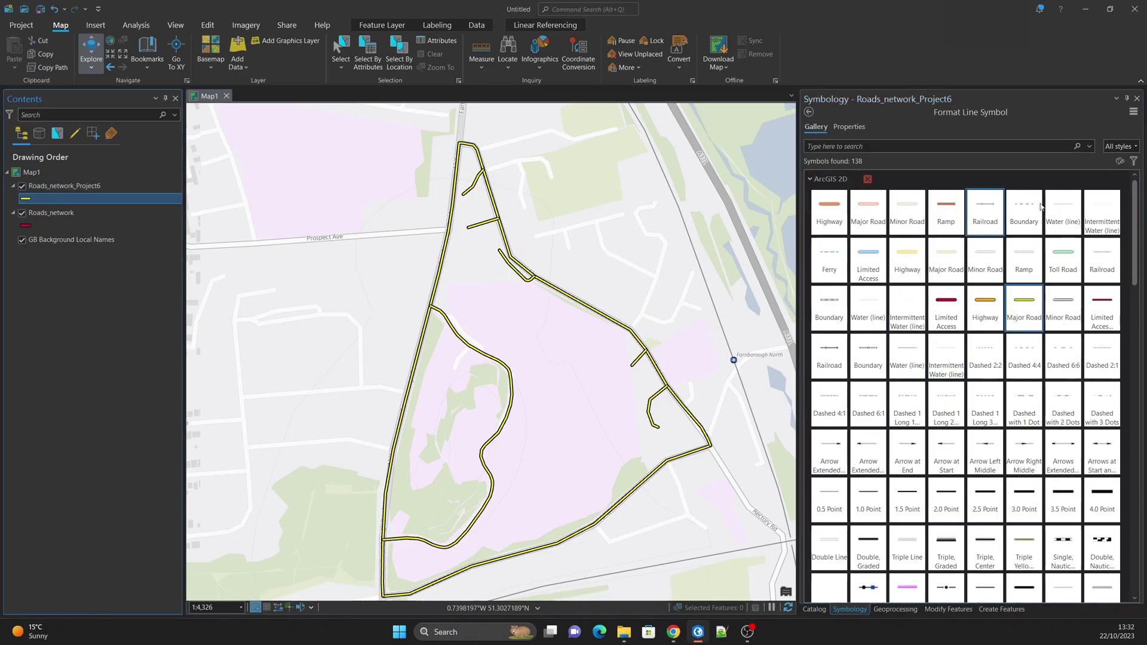
{"action": "left_click", "coordinate": [1137, 98]}
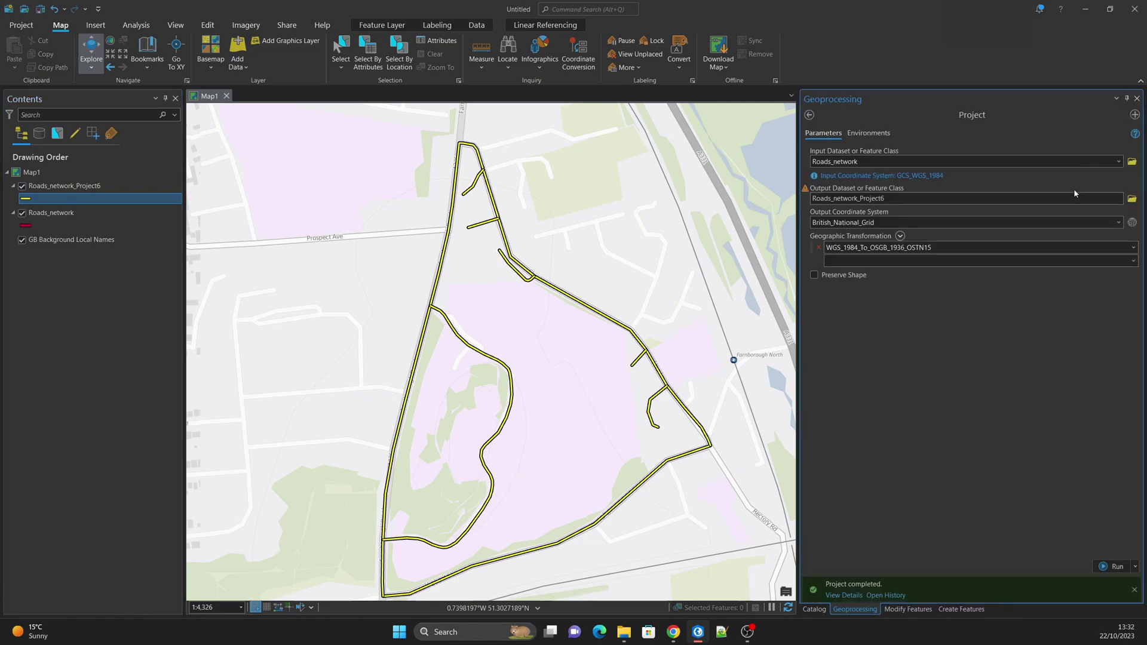
{"action": "left_click", "coordinate": [23, 188]}
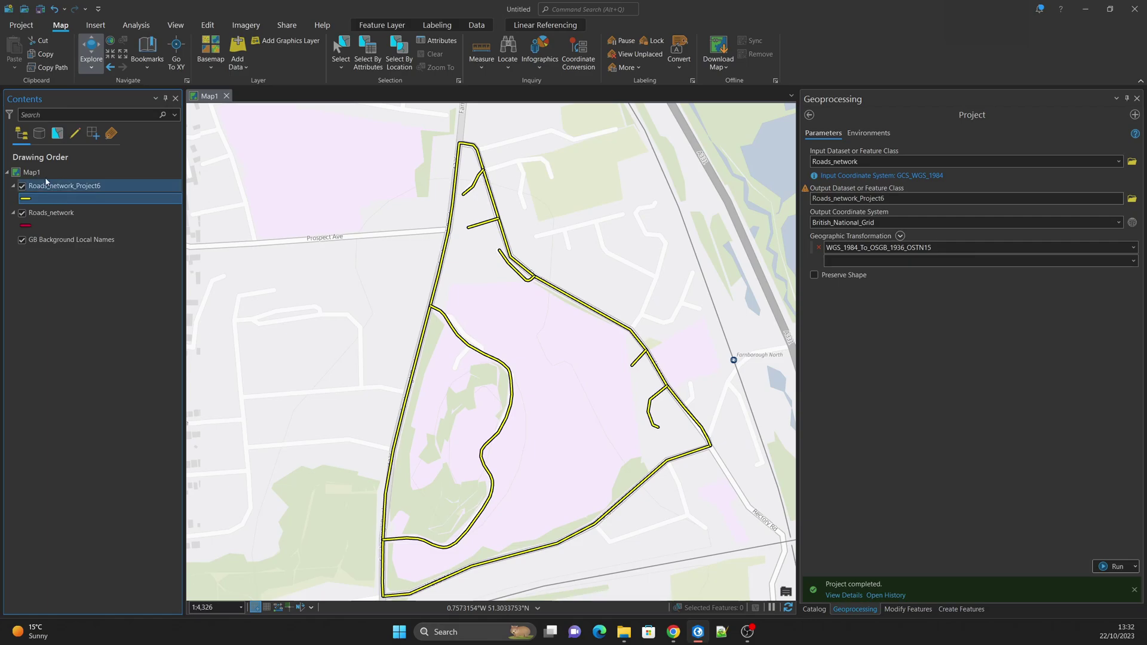
Step: Set Map1's WGS 1984 to OSGB 1936 transformation path to <Do not transform> to compare the original and projected roads
{"action": "left_click", "coordinate": [39, 173]}
{"action": "double_click", "coordinate": [39, 173]}
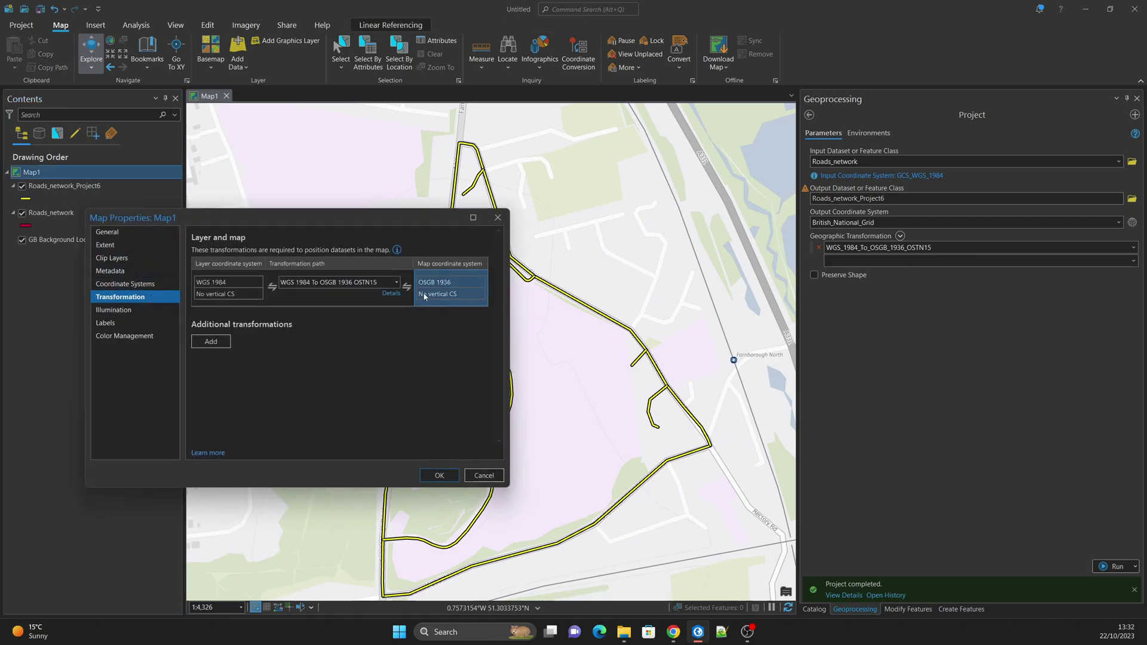
{"action": "left_click", "coordinate": [397, 282]}
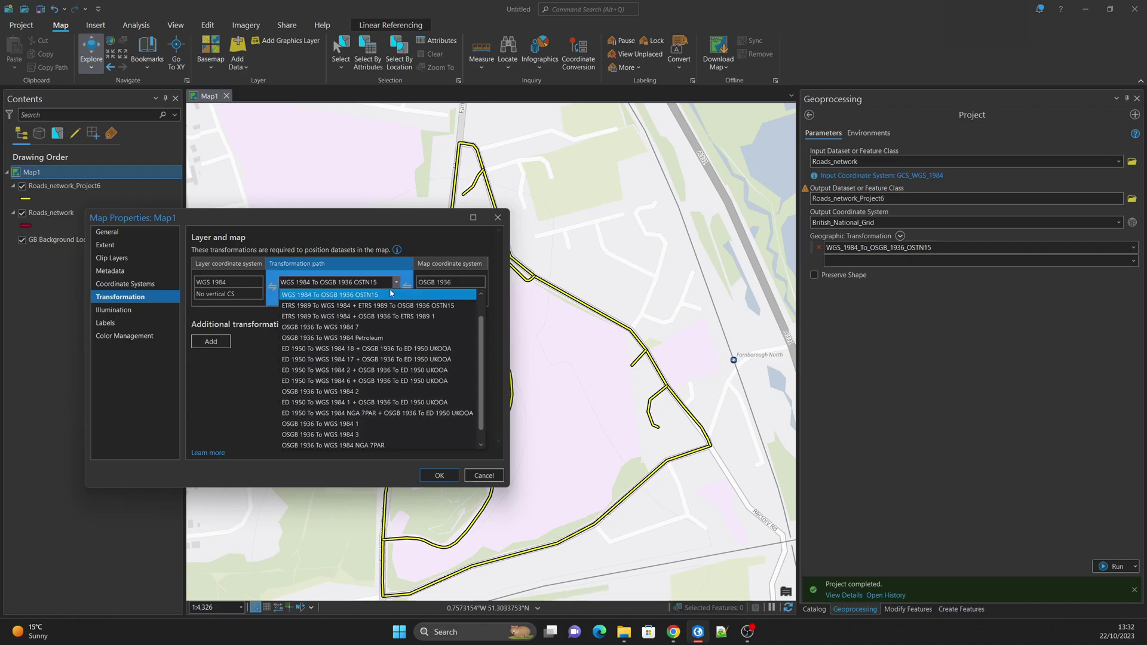
{"action": "scroll", "coordinate": [384, 303], "scroll_direction": "up", "scroll_amount": 1}
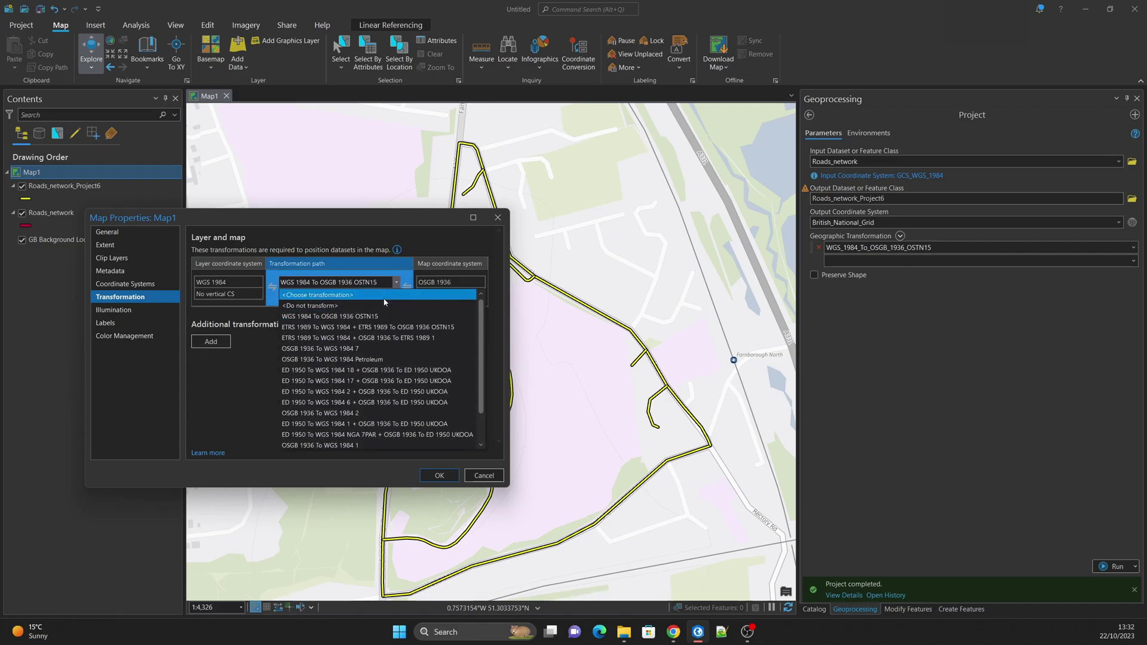
{"action": "left_click", "coordinate": [347, 306]}
{"action": "left_click", "coordinate": [458, 477]}
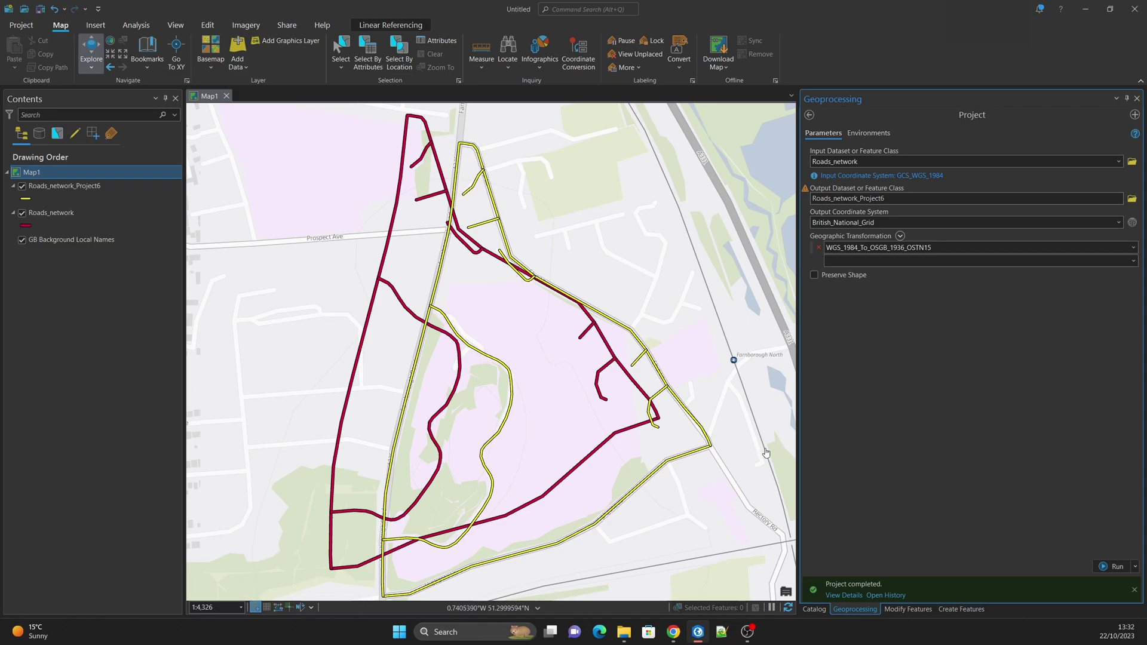
Step: Return to the geoprocessing toolboxes and expand the Raster toolset under Projections and Transformations to examine the Project Raster tool
{"action": "left_click", "coordinate": [91, 188]}
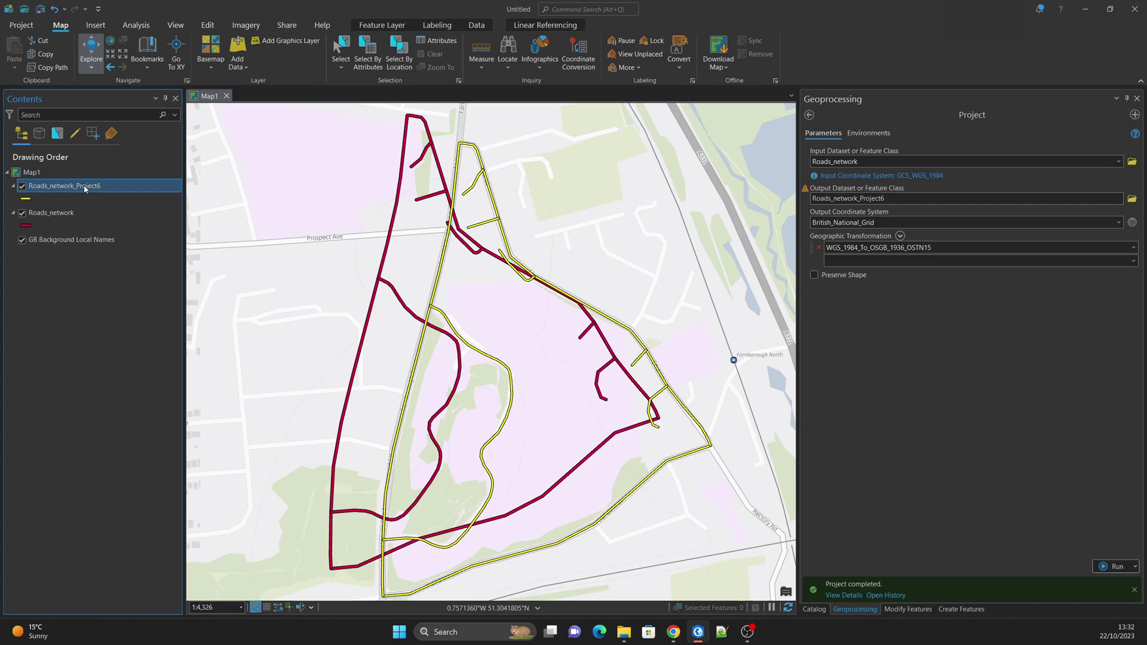
{"action": "left_click", "coordinate": [809, 115]}
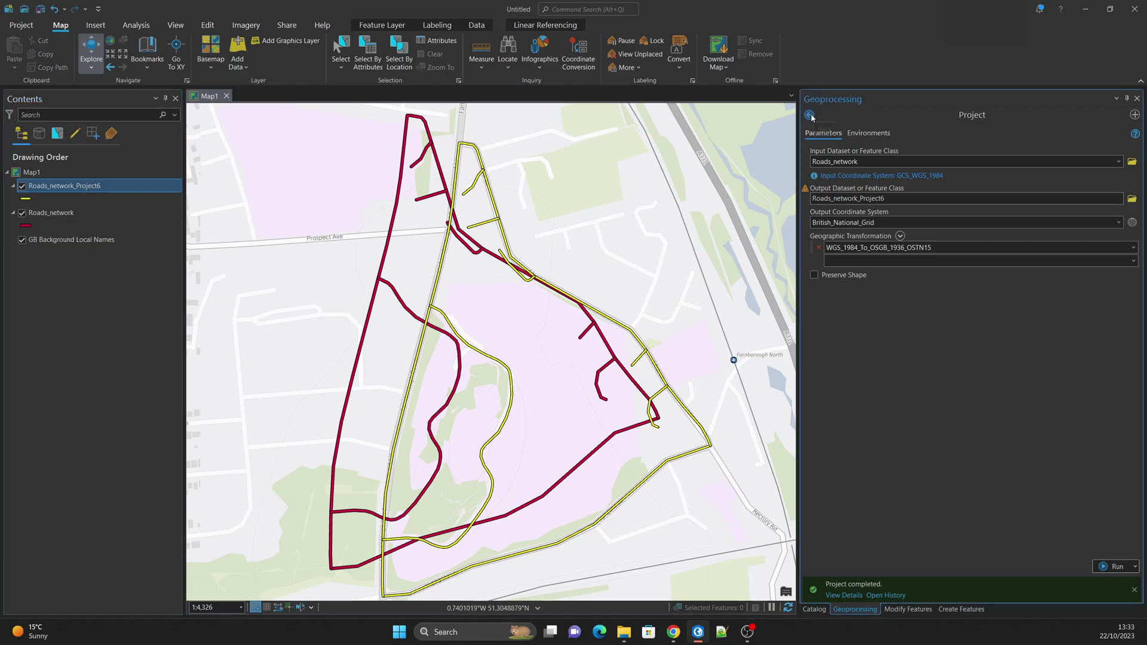
{"action": "left_click", "coordinate": [824, 356]}
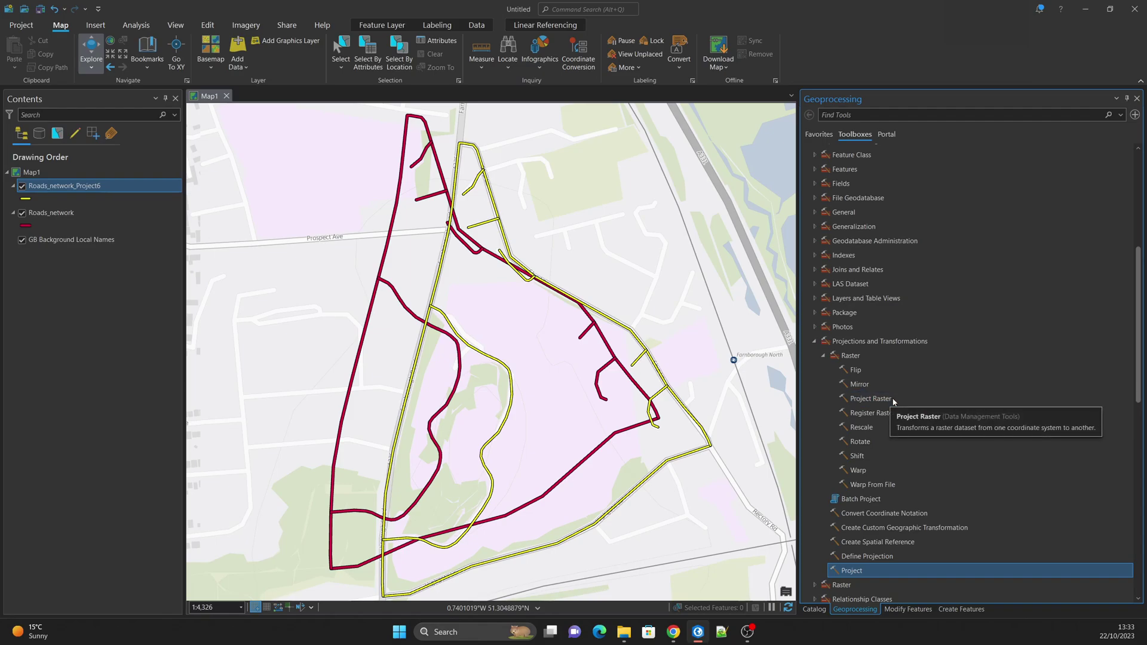
Step: Examine the Project Raster tool's parameters, return to the toolboxes, and hide the Roads_network_Project6 layer
{"action": "left_click", "coordinate": [860, 401]}
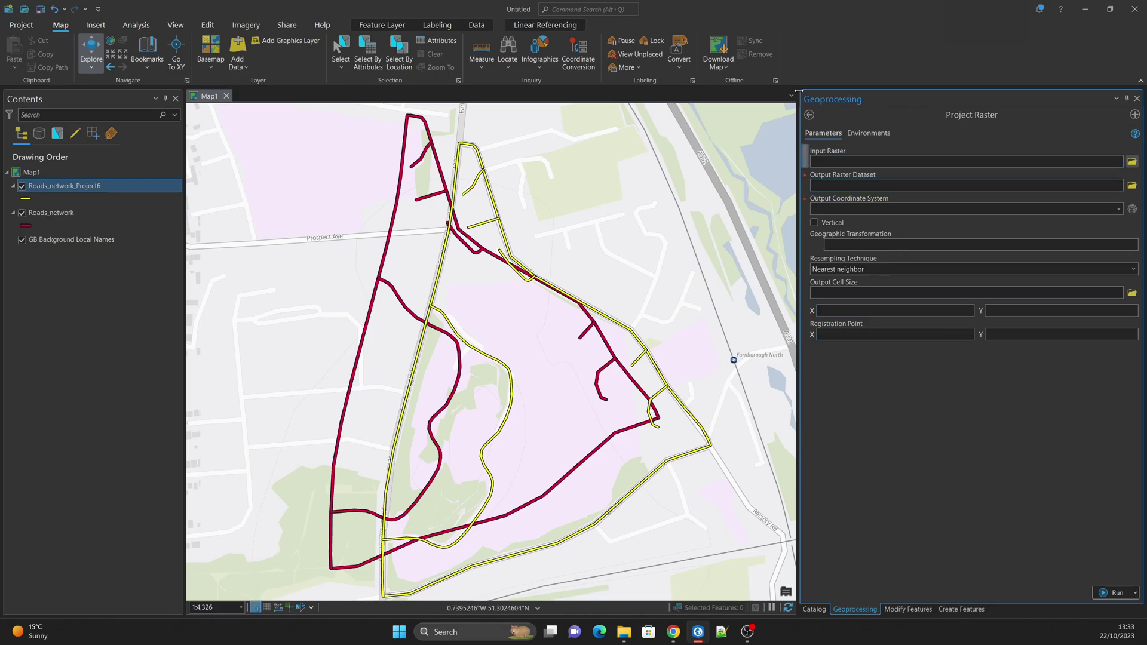
{"action": "left_click", "coordinate": [810, 115]}
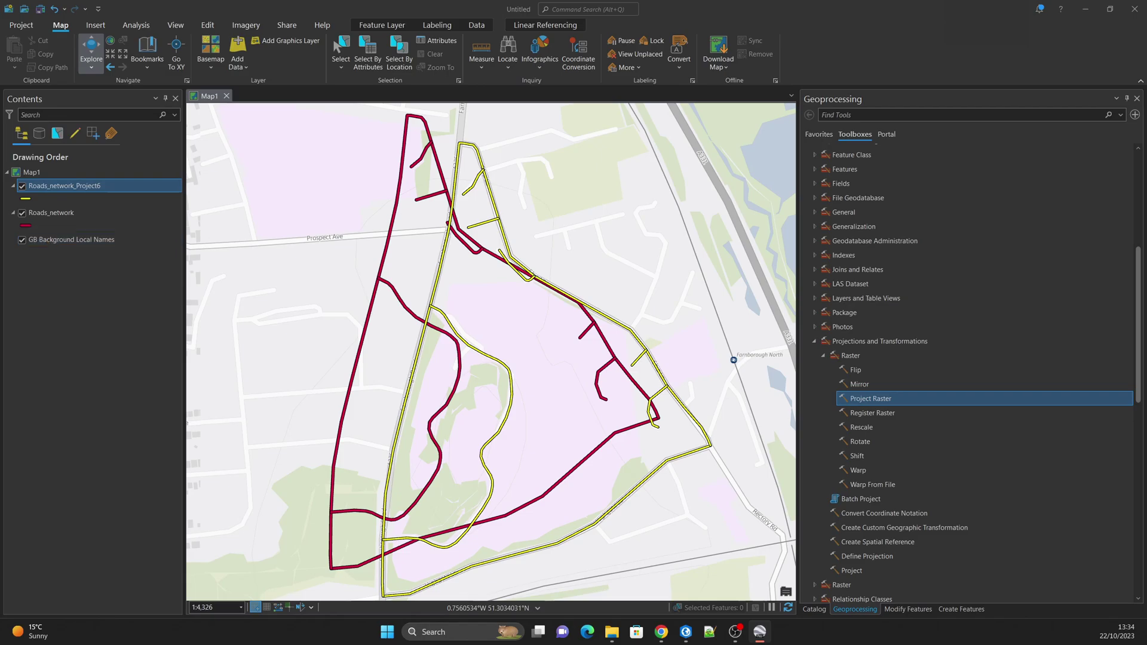
{"action": "left_click", "coordinate": [21, 187]}
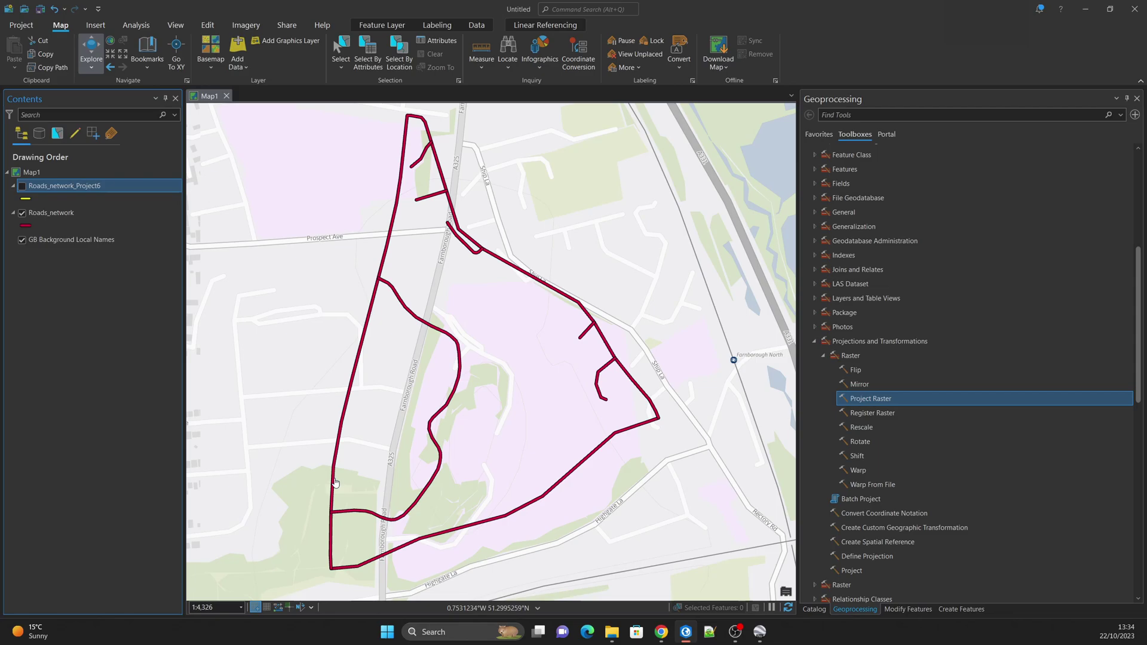
{"action": "left_click_drag", "start_coordinate": [372, 478], "coordinate": [397, 474]}
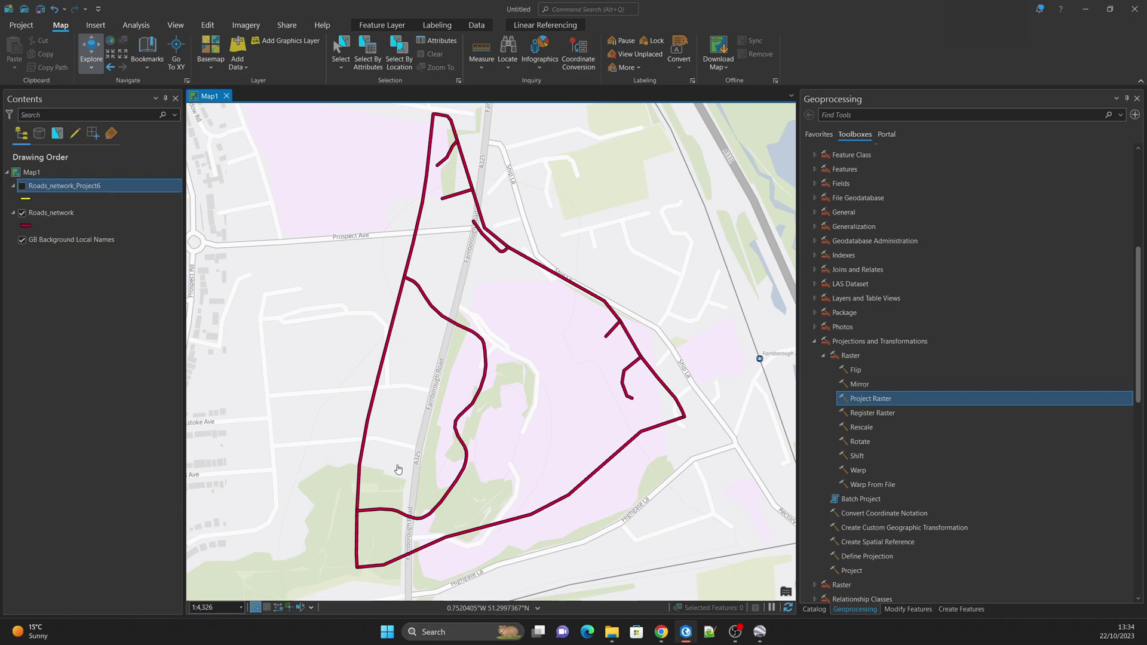
Step: Switch to Google Earth Pro in full-window view and examine the UTM coordinates around Europe and North Africa
{"action": "left_click", "coordinate": [759, 632]}
{"action": "left_click_drag", "start_coordinate": [616, 114], "coordinate": [610, 6]}
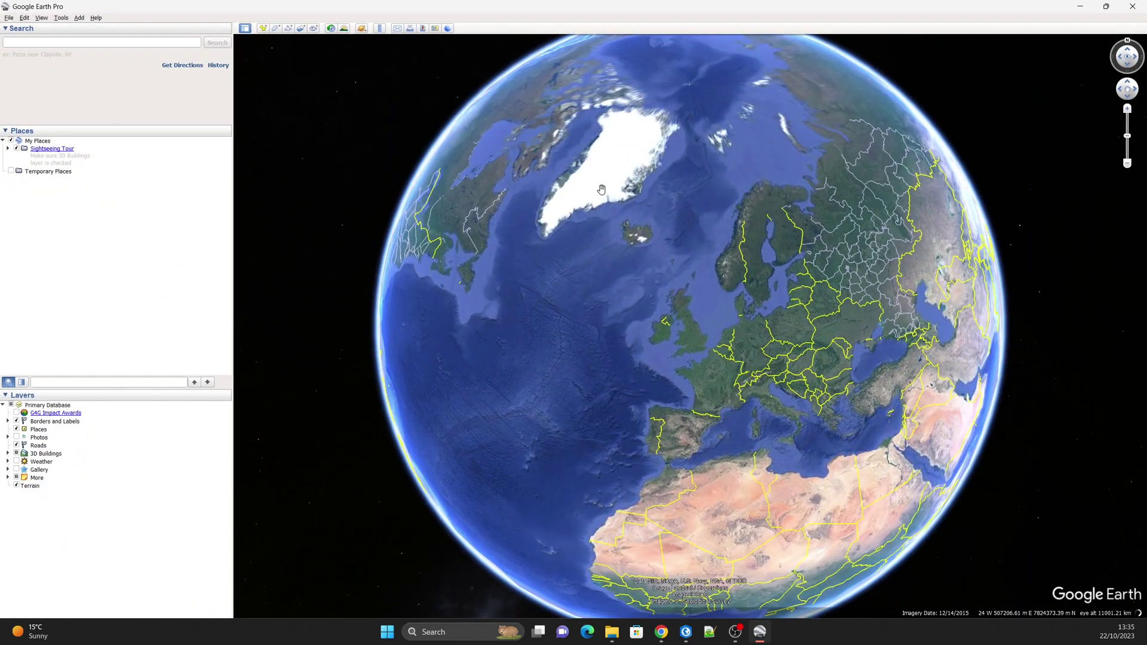
{"action": "left_click_drag", "start_coordinate": [588, 338], "coordinate": [633, 269]}
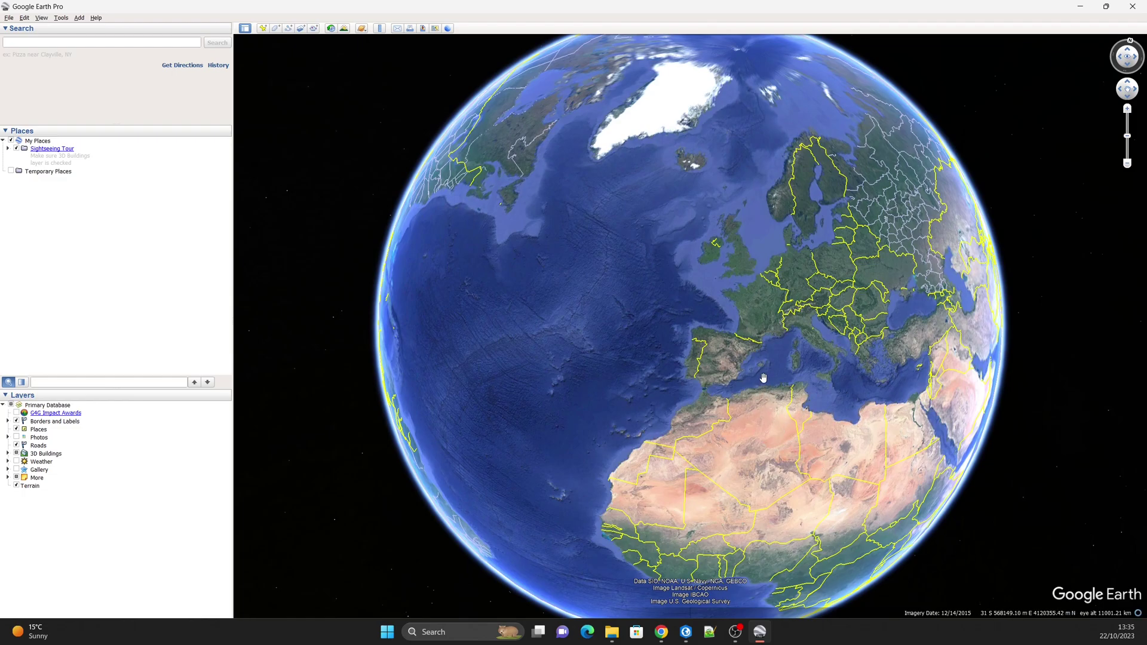
{"action": "left_click_drag", "start_coordinate": [762, 301], "coordinate": [746, 331]}
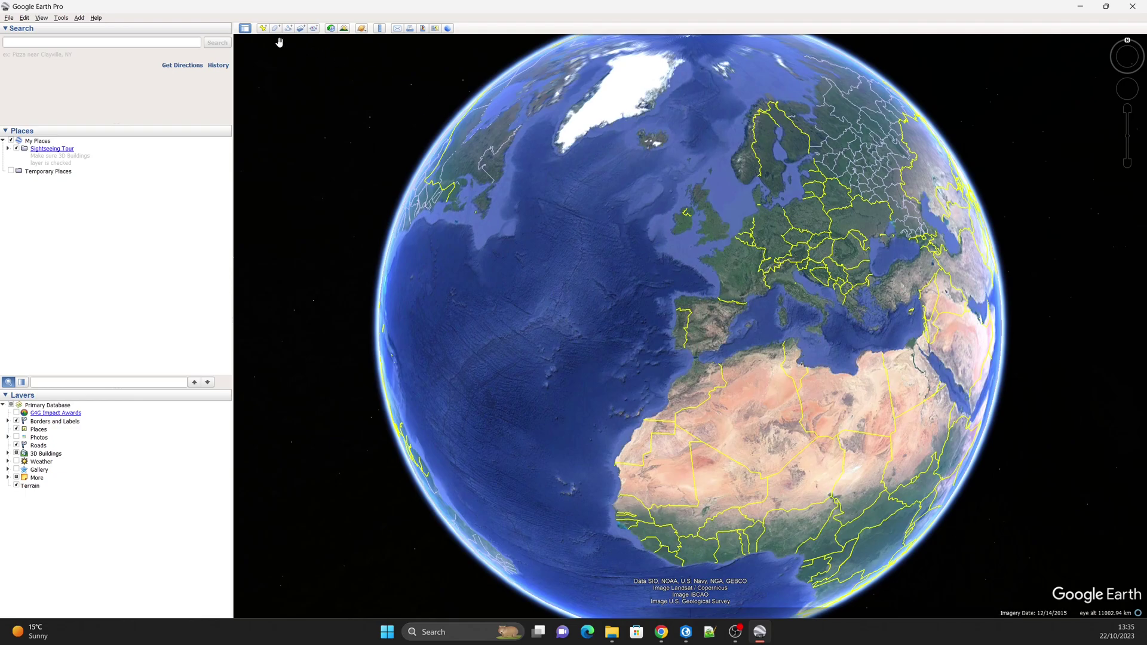
Step: Set the Google Earth latitude/longitude display format to Decimal Degrees
{"action": "left_click", "coordinate": [60, 18]}
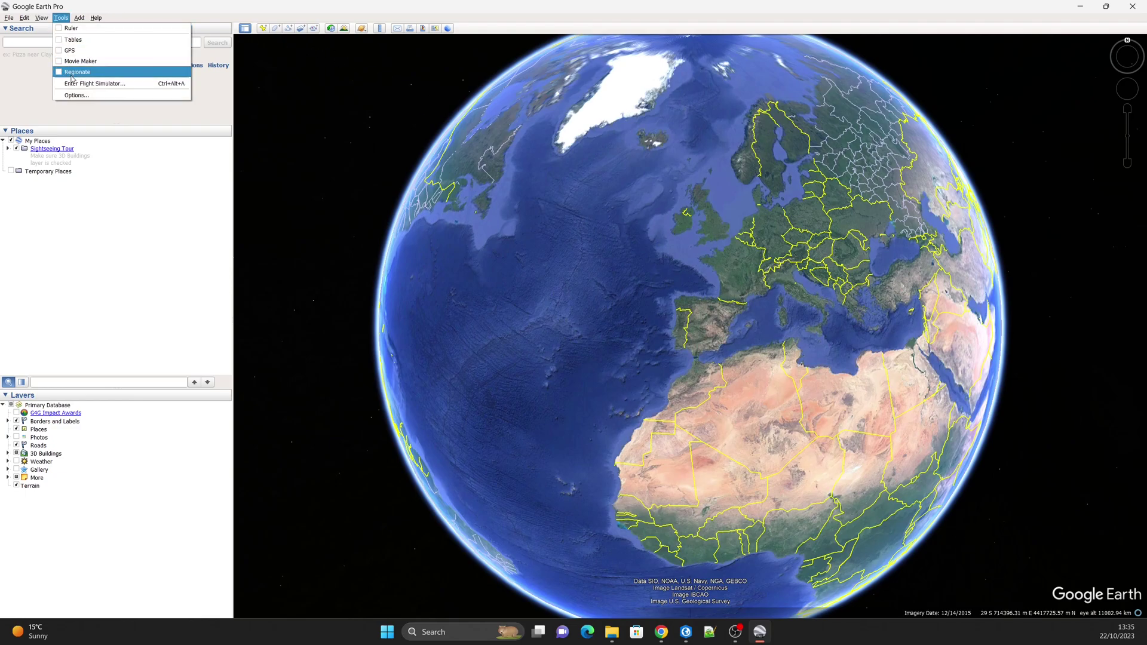
{"action": "left_click", "coordinate": [76, 95]}
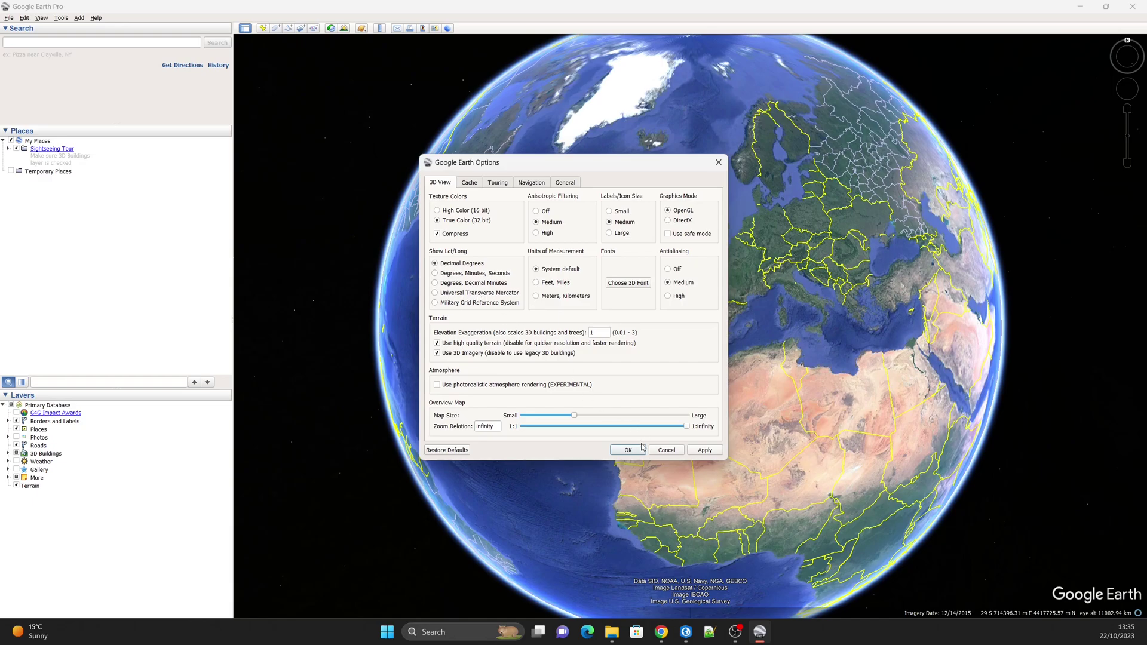
{"action": "left_click", "coordinate": [639, 449]}
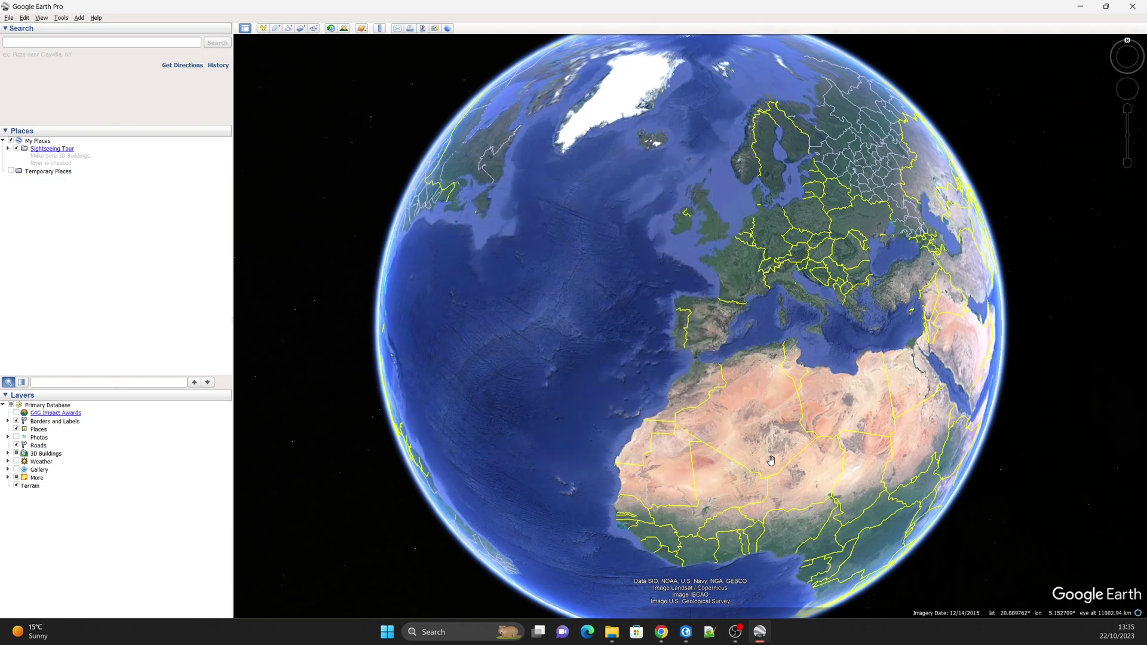
Step: Set the latitude/longitude display to Universal Transverse Mercator and read the UTM zone over southern England
{"action": "left_click", "coordinate": [28, 18]}
{"action": "mouse_move", "coordinate": [61, 18]}
{"action": "left_click", "coordinate": [66, 95]}
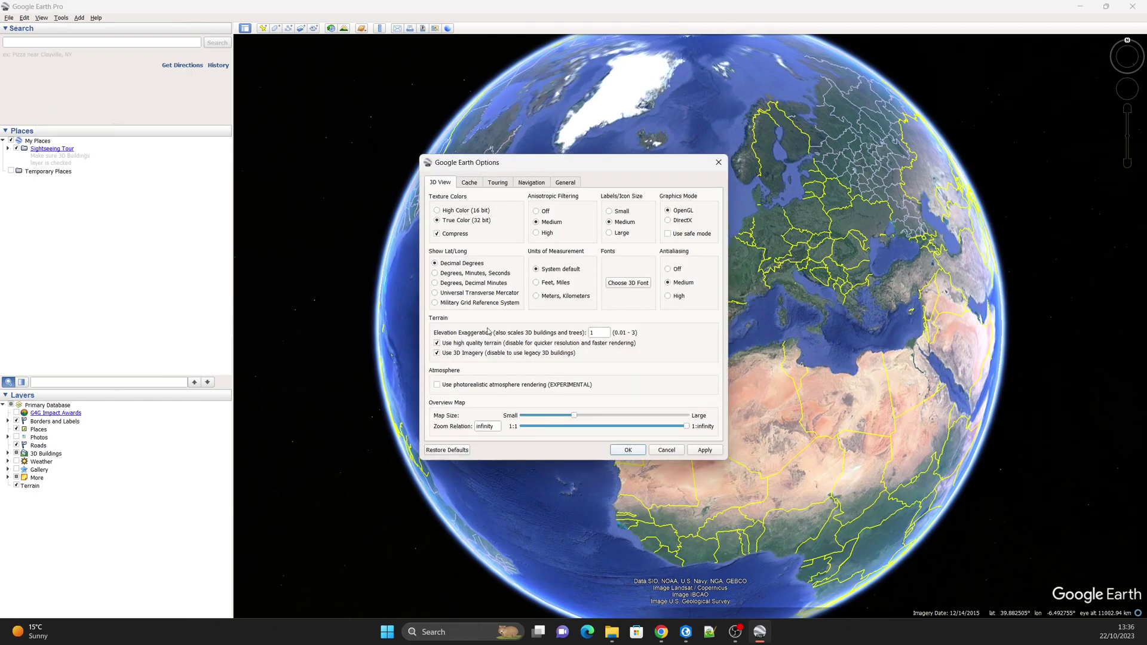
{"action": "left_click", "coordinate": [434, 293]}
{"action": "left_click", "coordinate": [625, 451]}
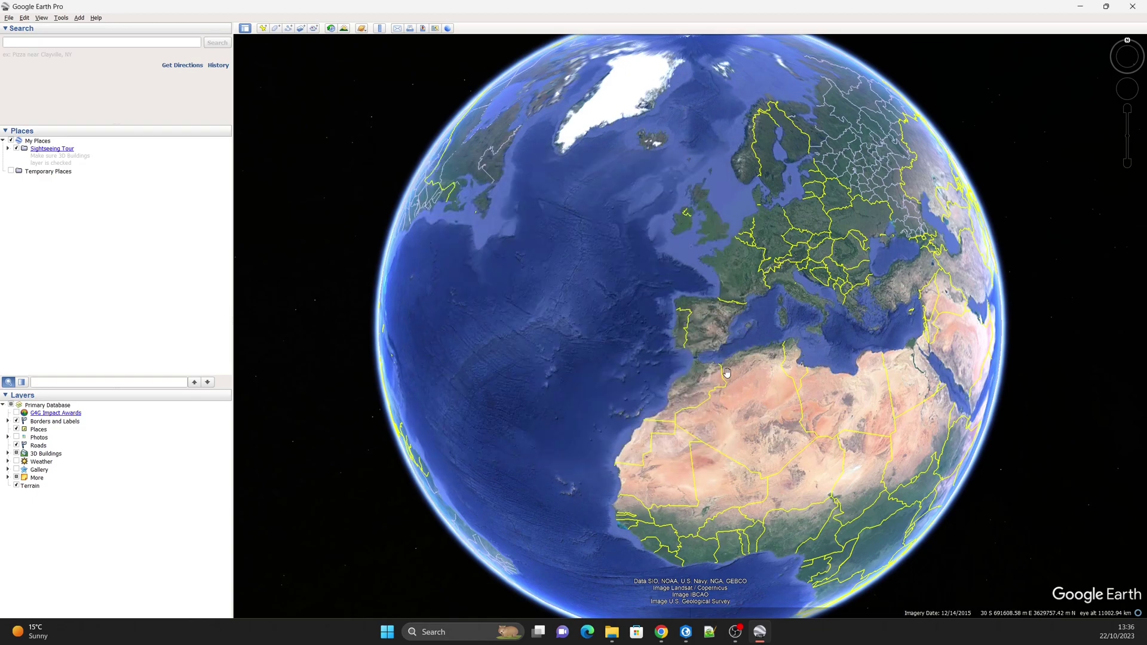
{"action": "scroll", "coordinate": [726, 228], "scroll_direction": "up", "scroll_amount": 2}
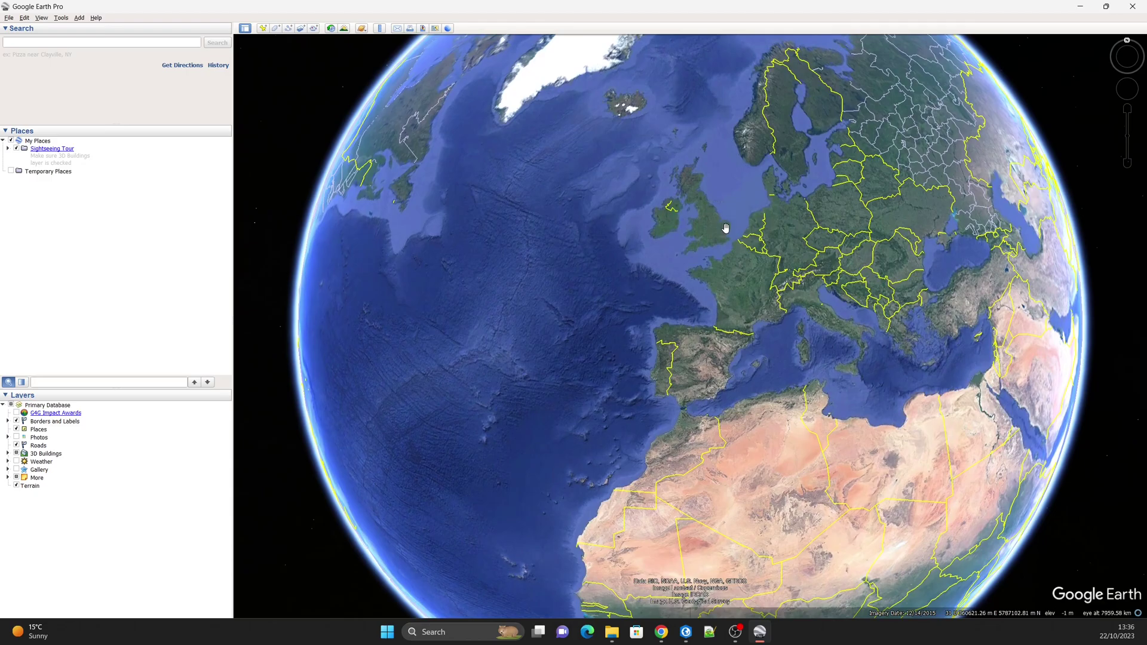
{"action": "scroll", "coordinate": [725, 233], "scroll_direction": "up", "scroll_amount": 5}
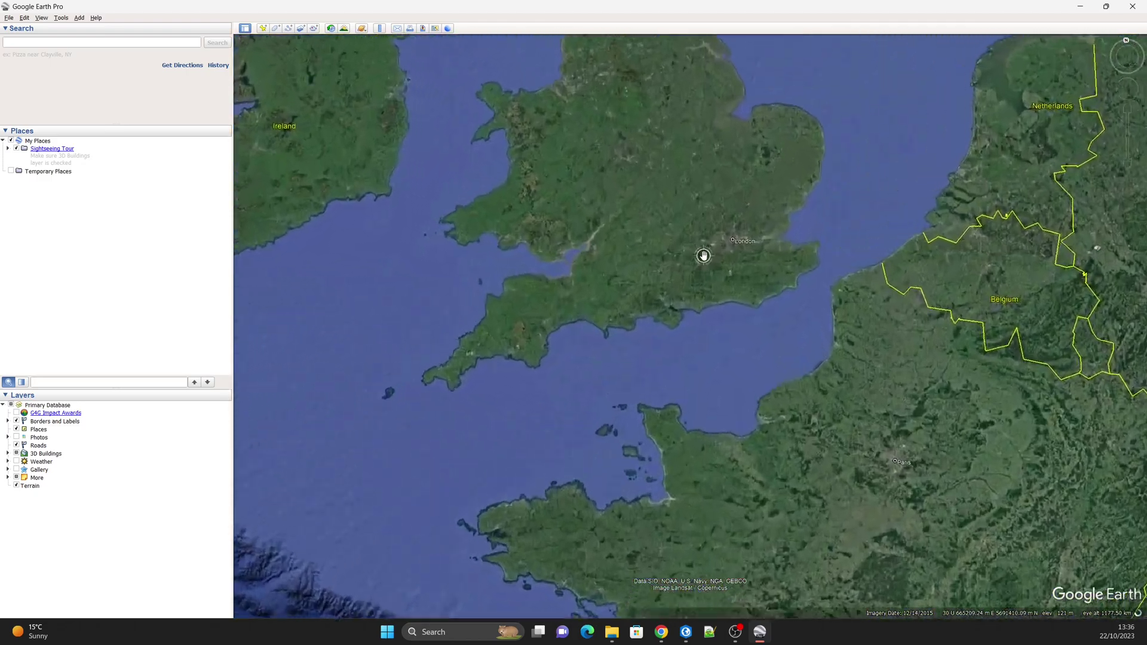
{"action": "scroll", "coordinate": [703, 256], "scroll_direction": "up", "scroll_amount": 2}
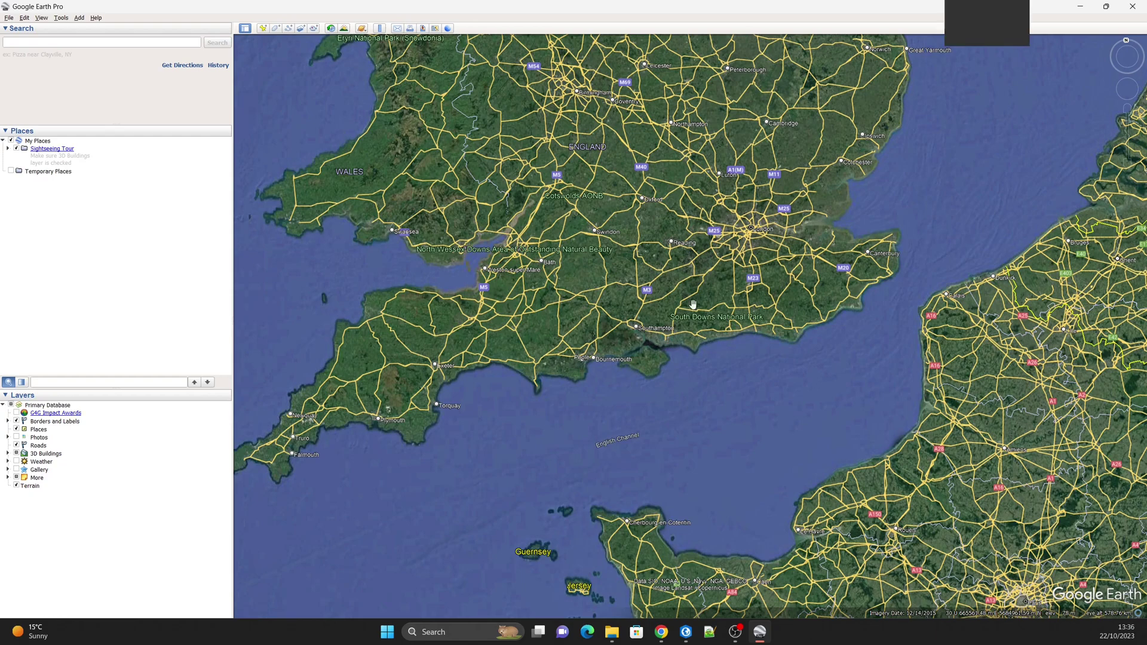
Step: Switch back to ArcGIS Pro and open the Project tool with Roads_network as the input feature class
{"action": "left_click", "coordinate": [686, 631]}
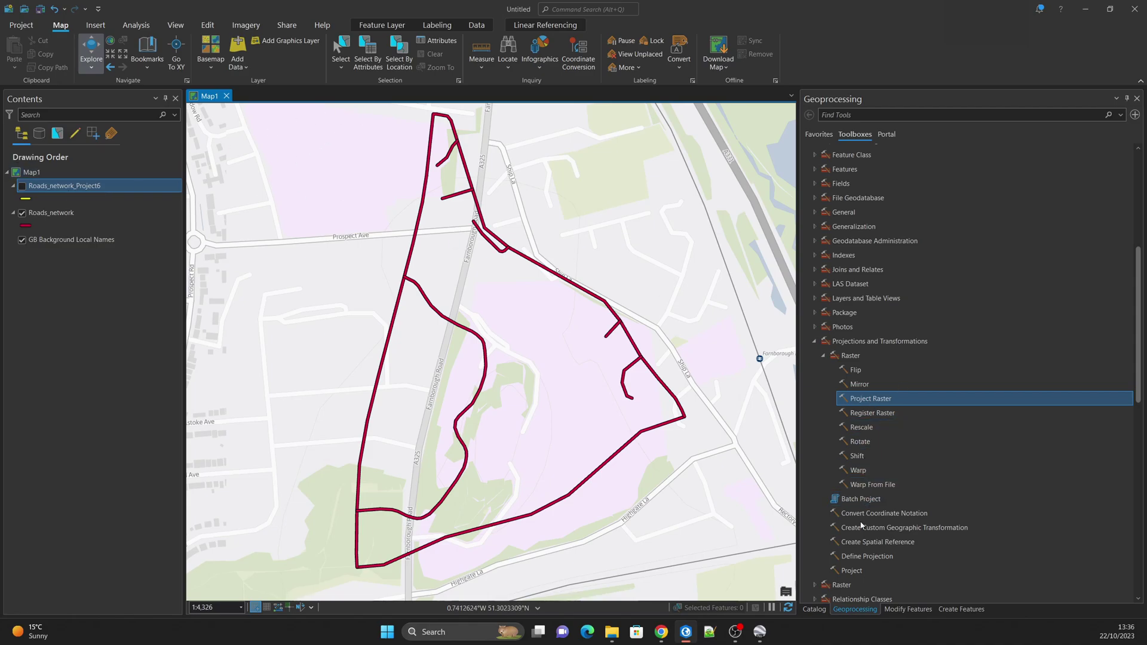
{"action": "double_click", "coordinate": [864, 570]}
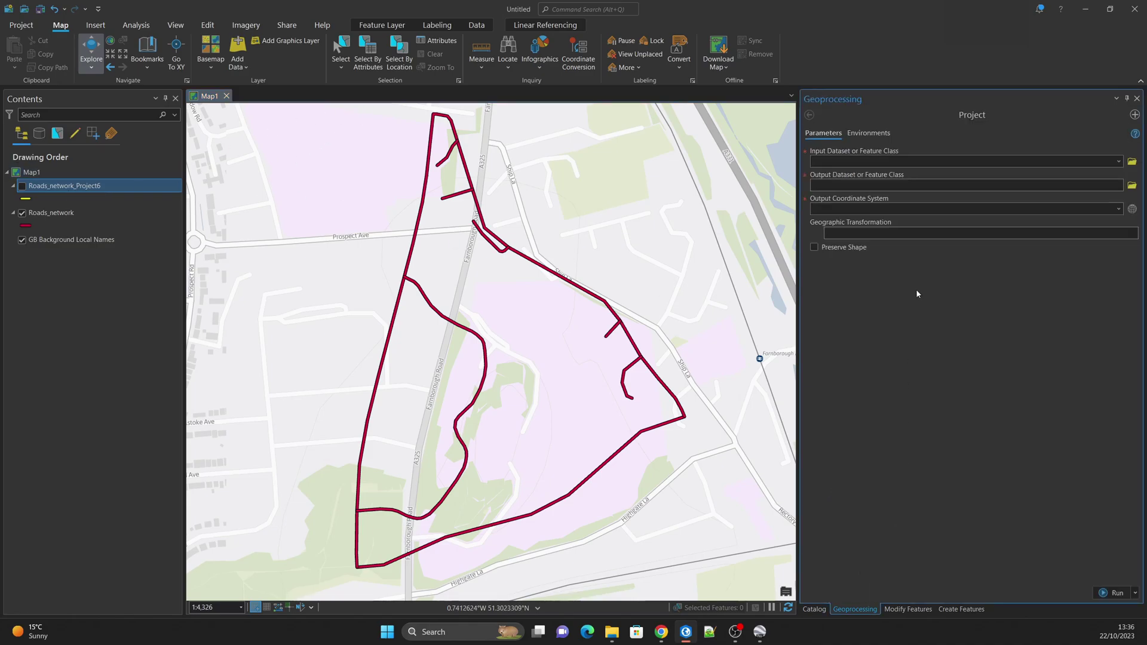
{"action": "left_click", "coordinate": [1118, 161]}
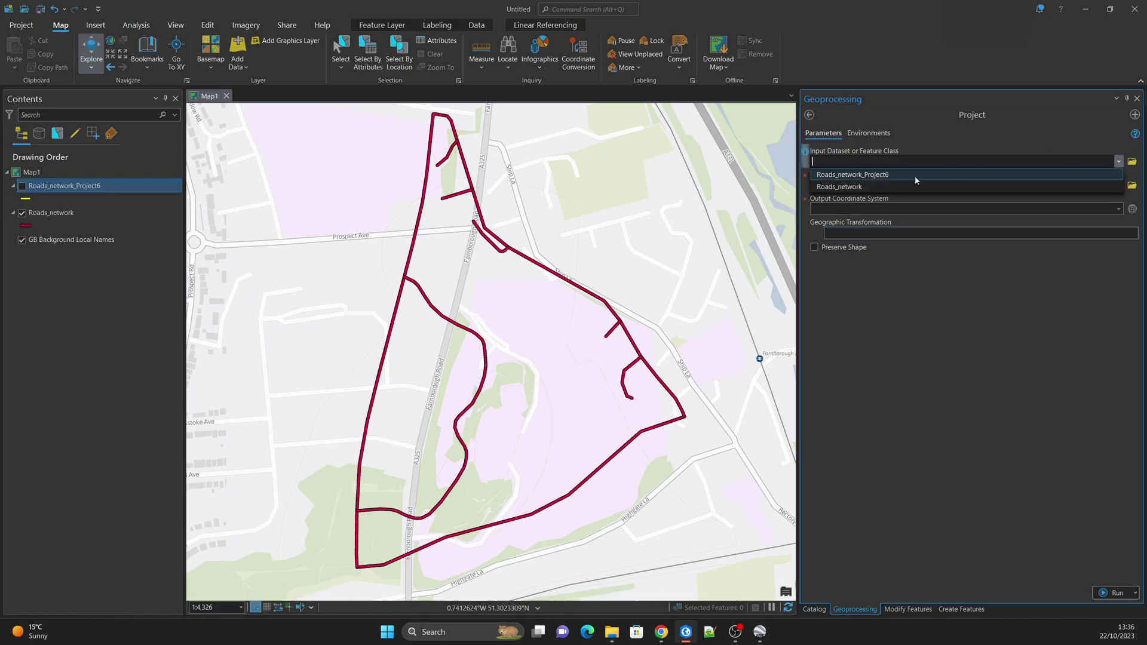
{"action": "left_click", "coordinate": [868, 187]}
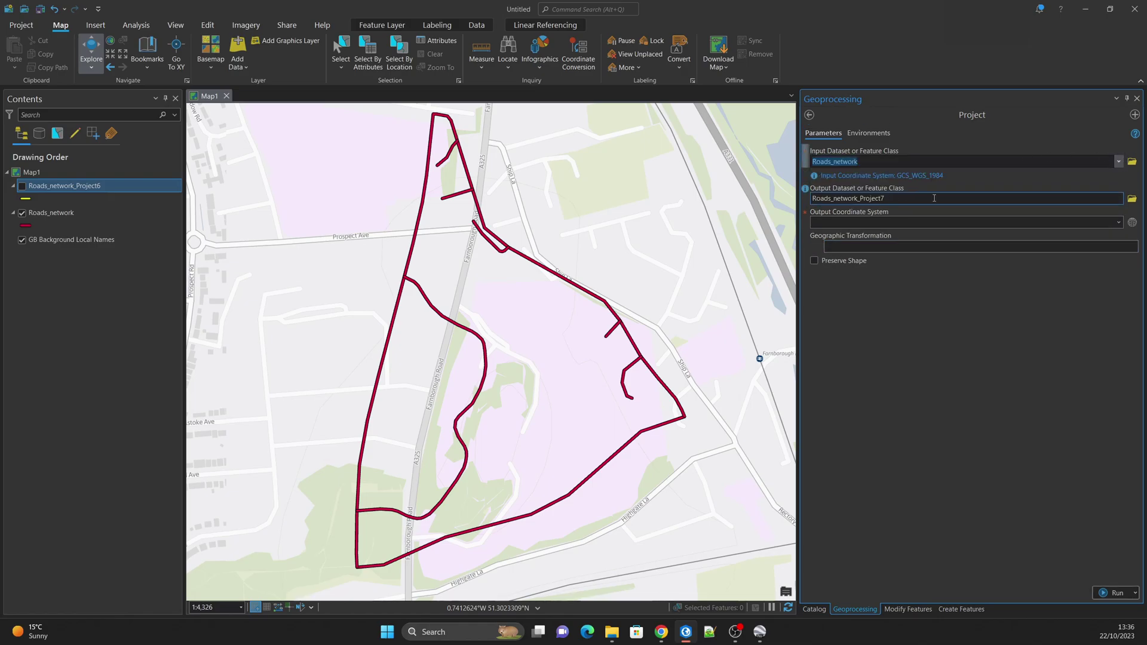
Step: Set the output coordinate system to WGS 1984 UTM Zone 30N from the northern hemisphere UTM systems and run the Project tool
{"action": "left_click", "coordinate": [1133, 222]}
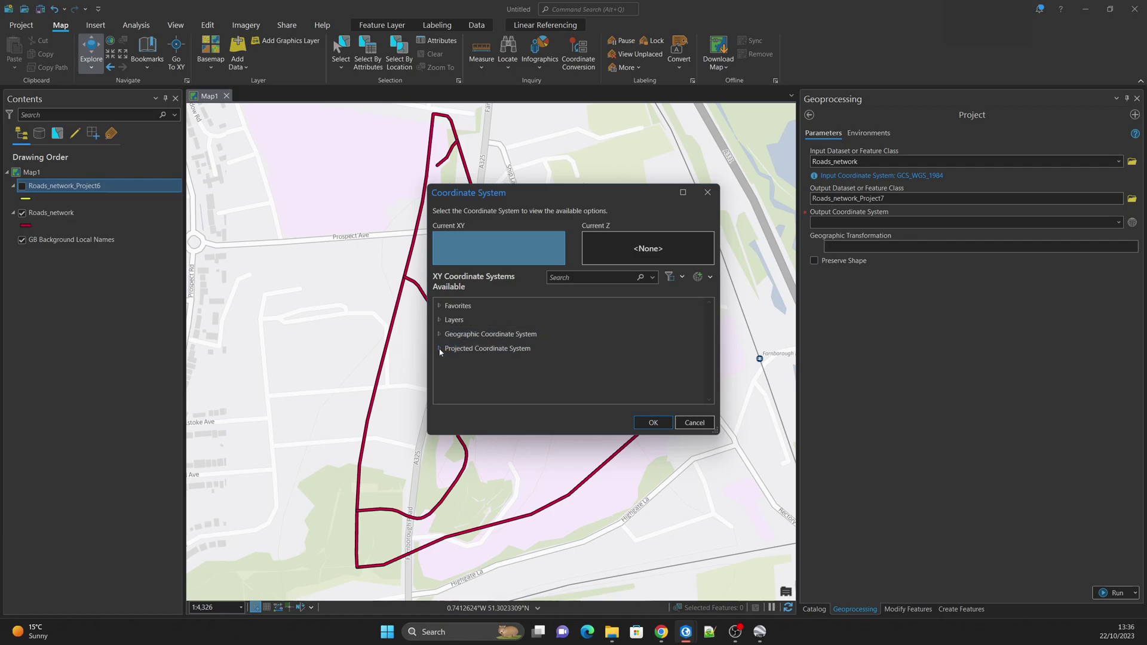
{"action": "left_click", "coordinate": [439, 350]}
{"action": "scroll", "coordinate": [449, 356], "scroll_direction": "down", "scroll_amount": 5}
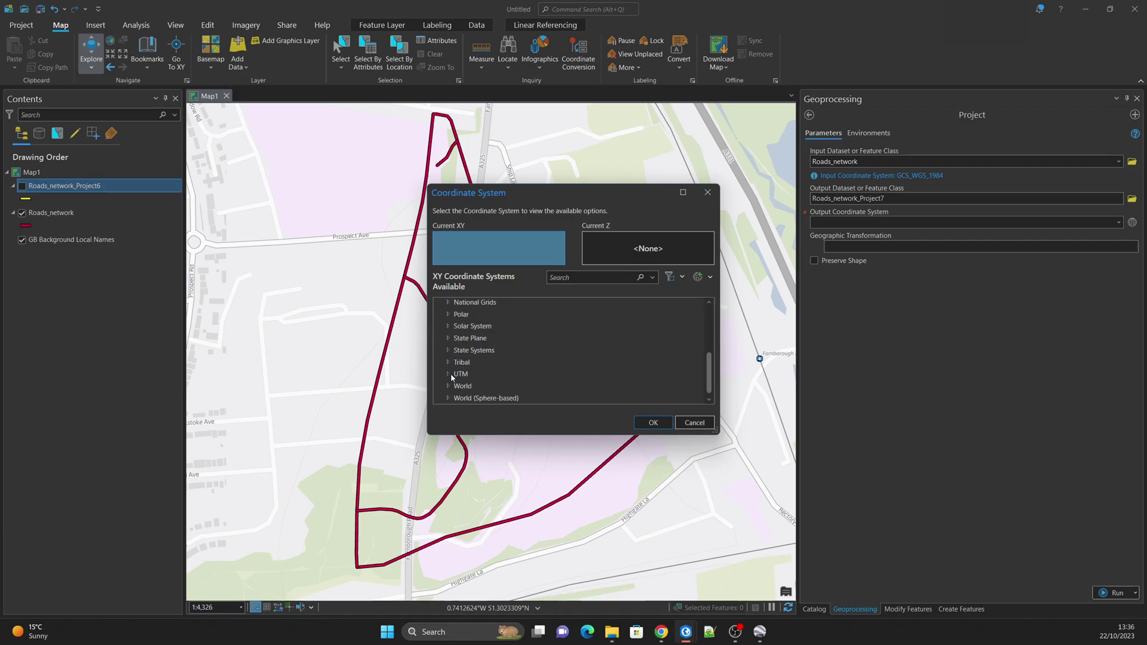
{"action": "double_click", "coordinate": [461, 374]}
{"action": "left_click", "coordinate": [457, 374]}
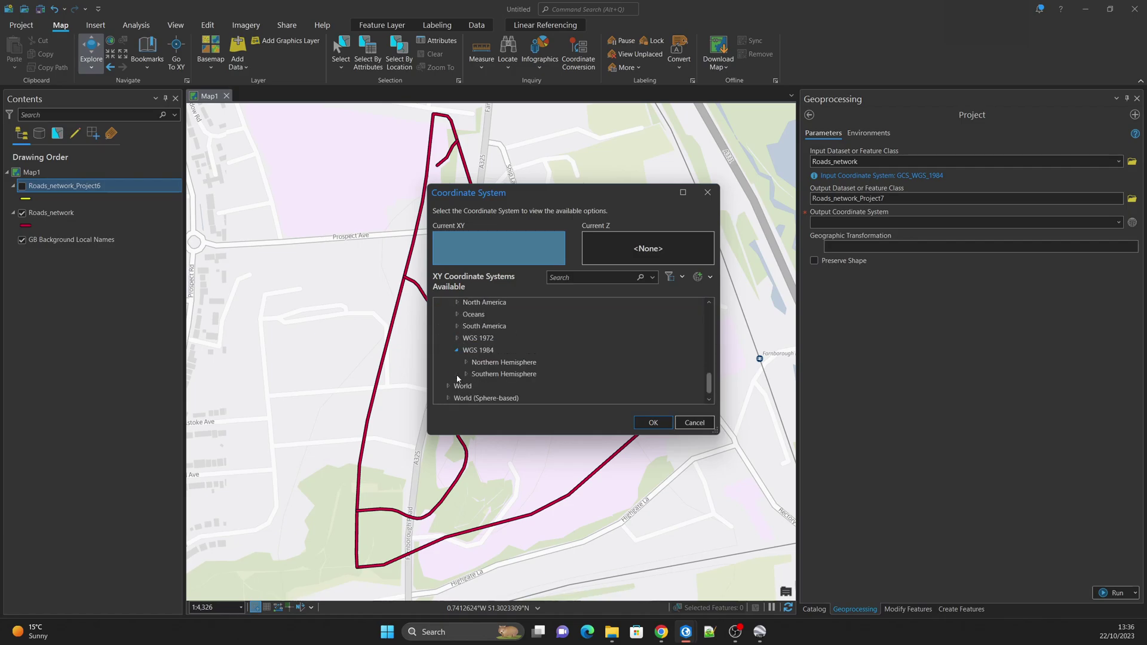
{"action": "left_click", "coordinate": [478, 351]}
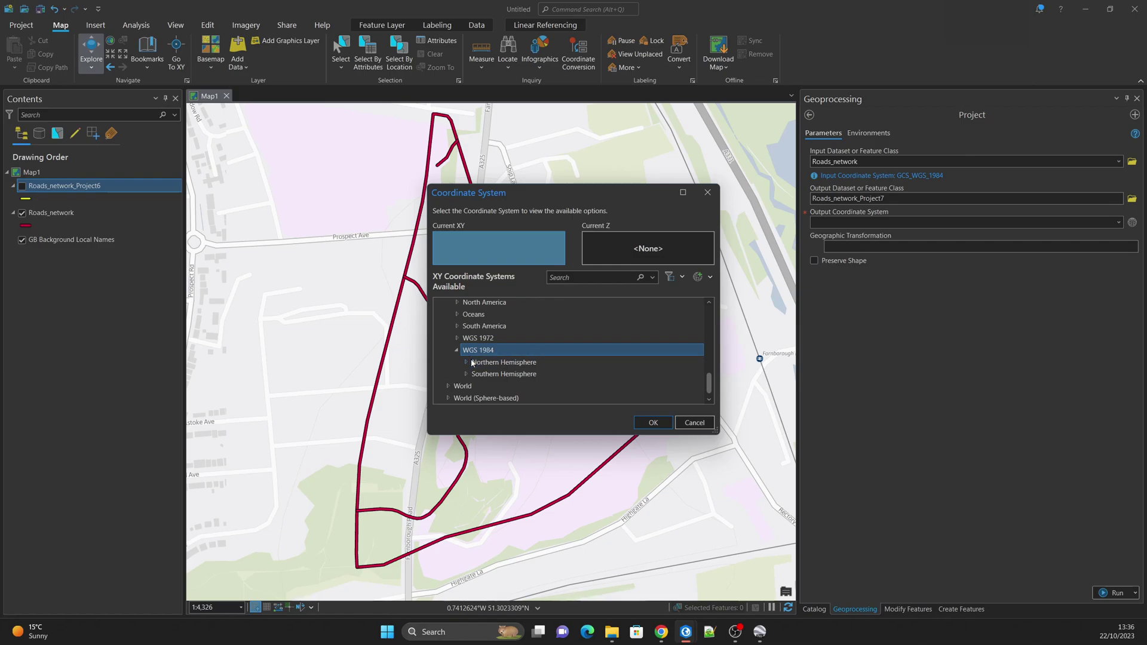
{"action": "left_click", "coordinate": [465, 363]}
{"action": "scroll", "coordinate": [496, 352], "scroll_direction": "down", "scroll_amount": 3}
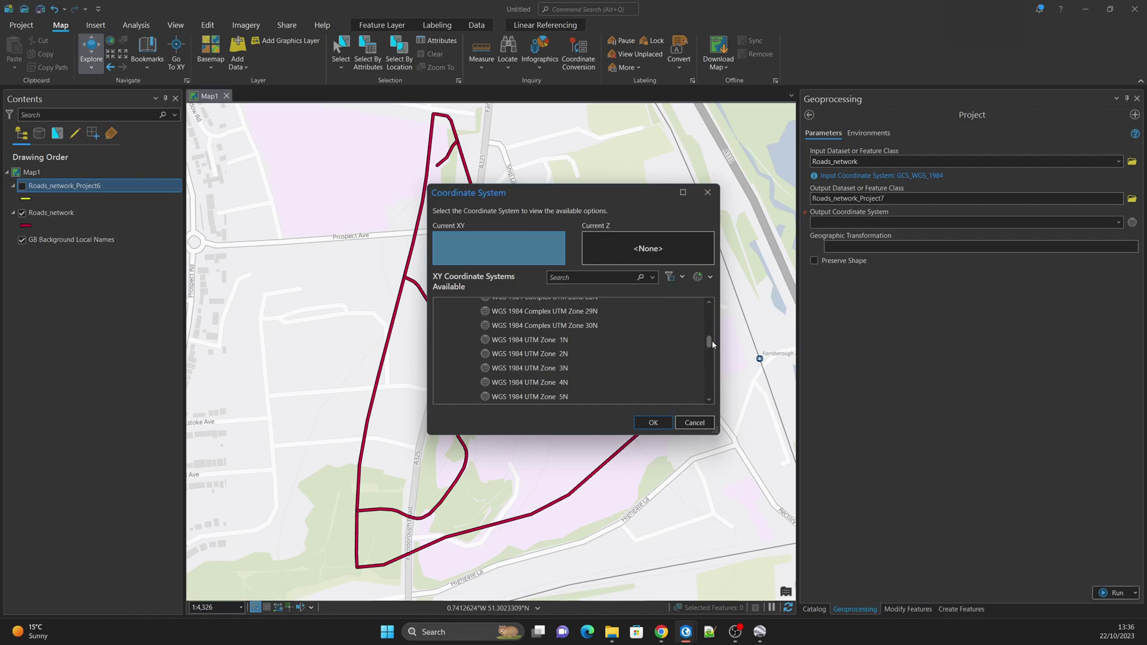
{"action": "left_click_drag", "start_coordinate": [711, 348], "coordinate": [713, 367]}
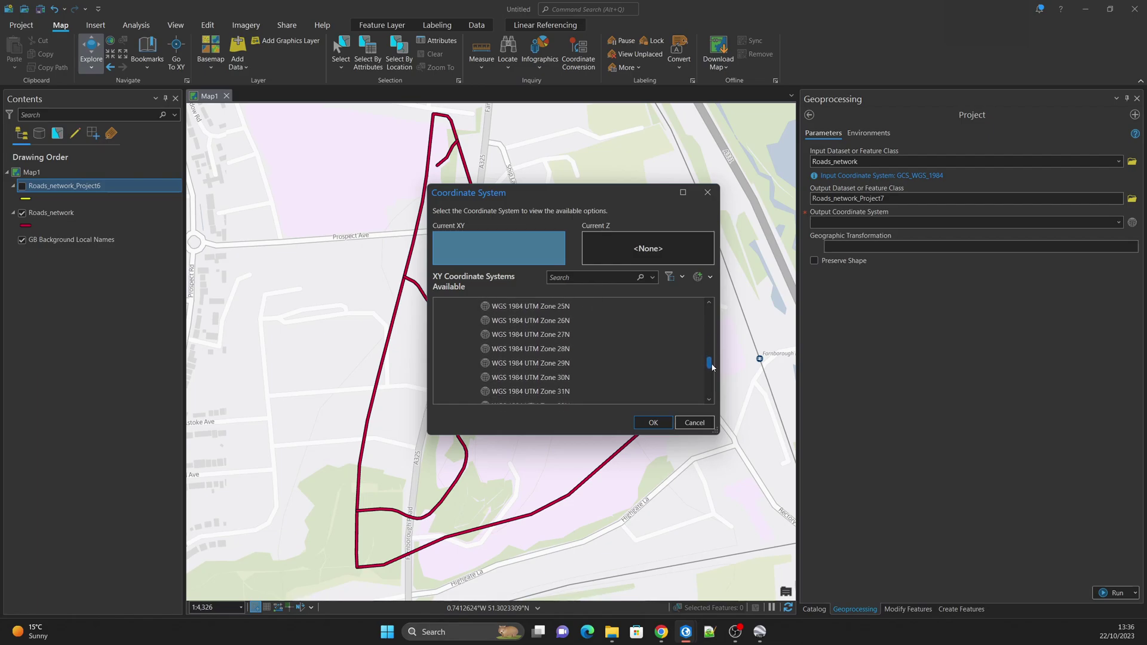
{"action": "left_click", "coordinate": [534, 378]}
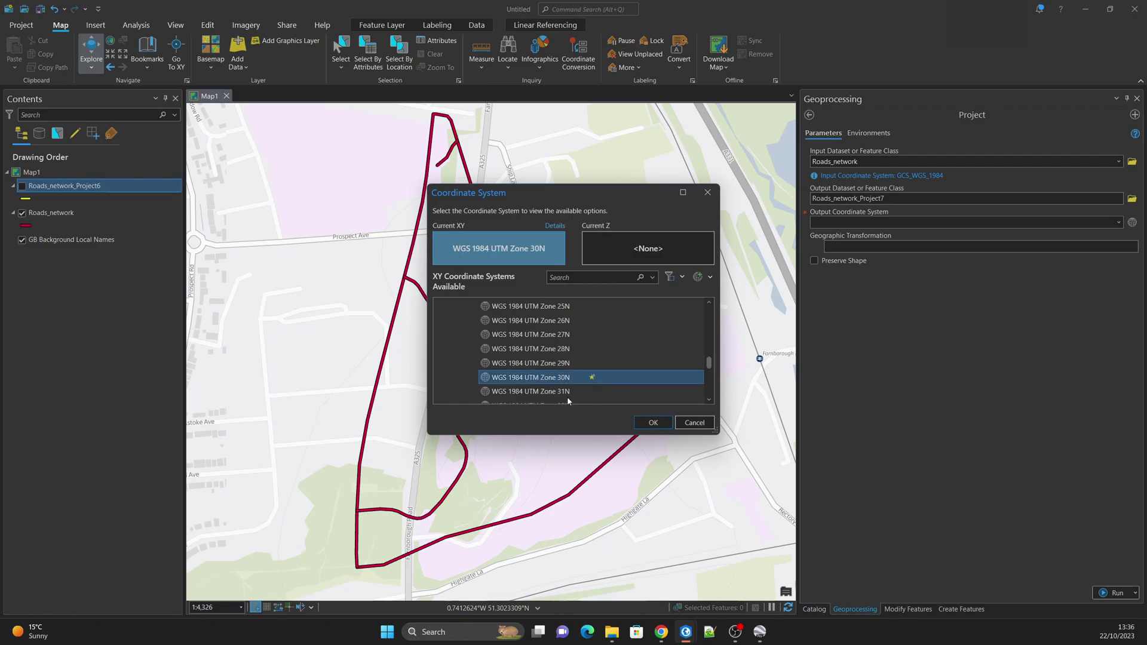
{"action": "right_click", "coordinate": [531, 382]}
{"action": "key", "text": "Escape"}
{"action": "left_click", "coordinate": [651, 423]}
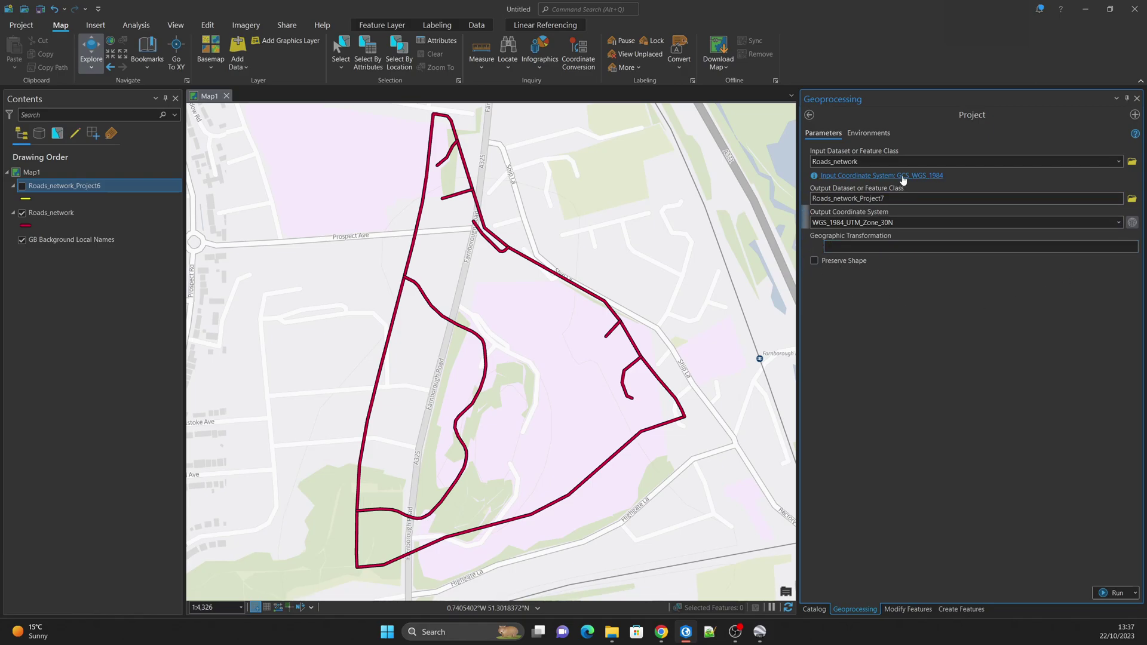
{"action": "left_click", "coordinate": [1119, 594]}
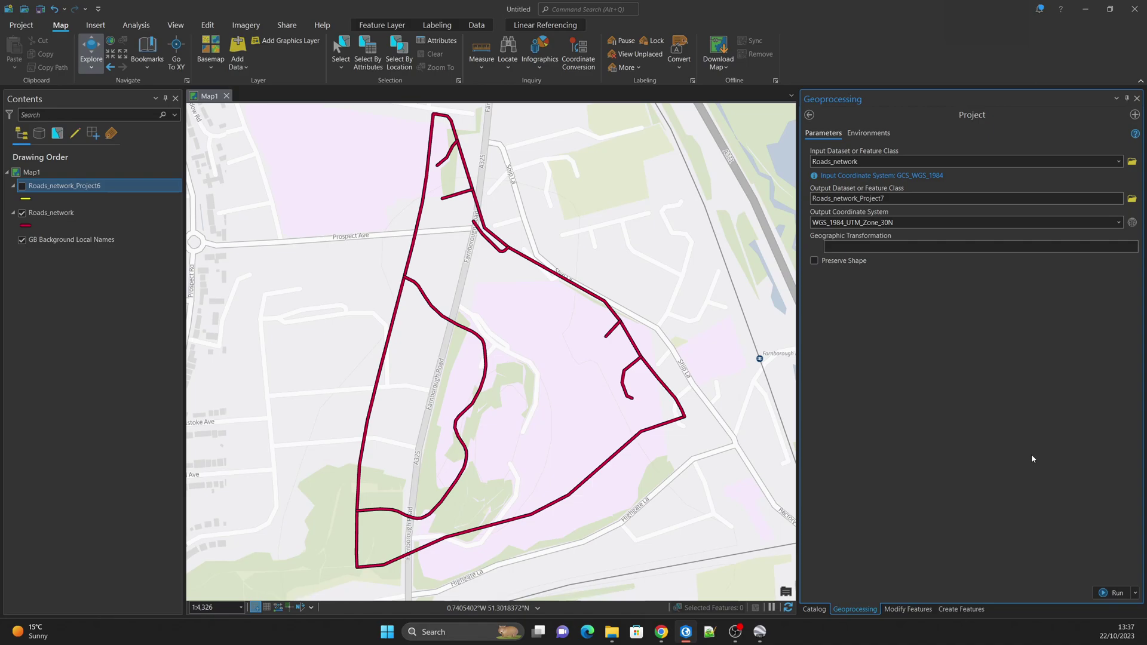
Step: Toggle the roads layers' visibility to compare them and set Map1's coordinate system to WGS 1984 UTM Zone 30N
{"action": "left_click", "coordinate": [23, 186]}
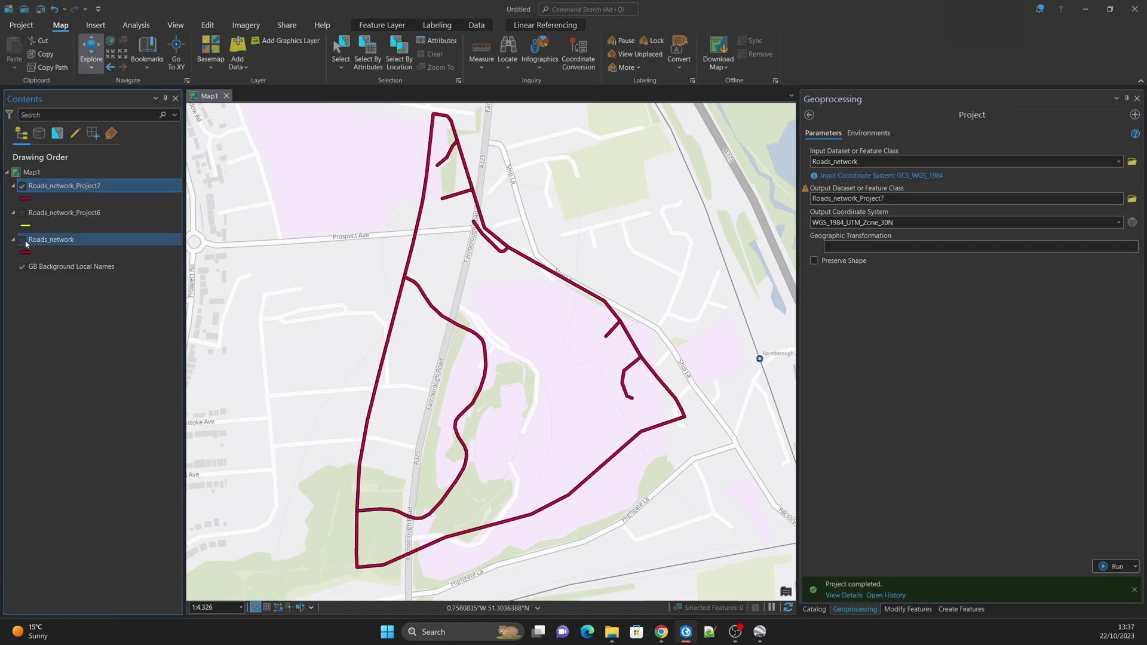
{"action": "double_click", "coordinate": [32, 173]}
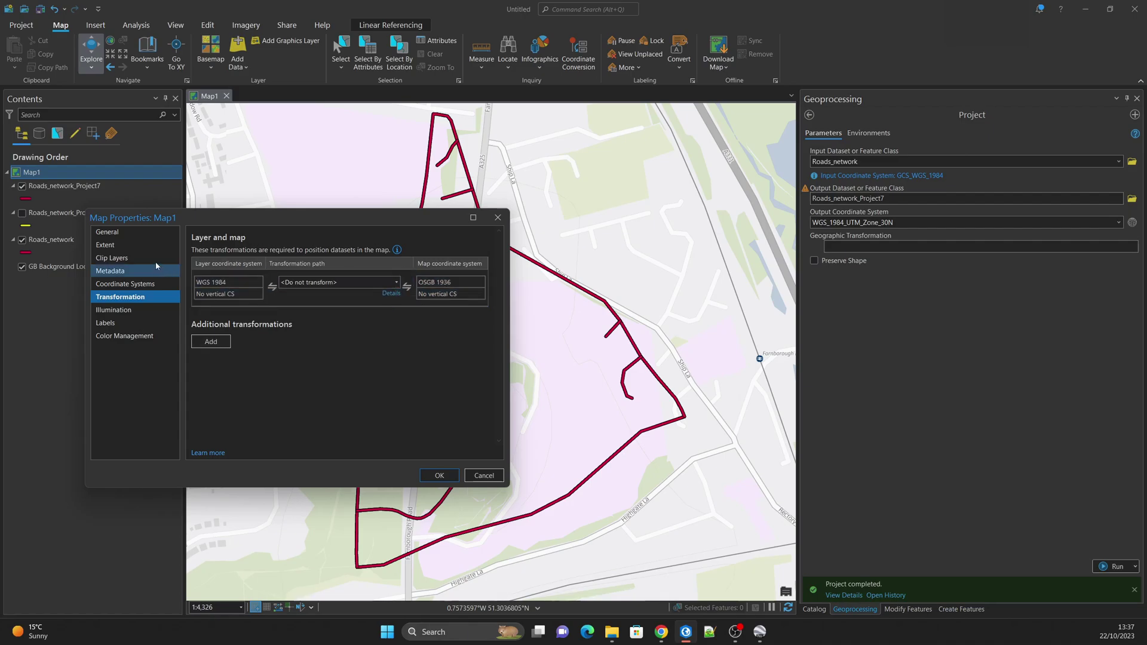
{"action": "left_click", "coordinate": [122, 284]}
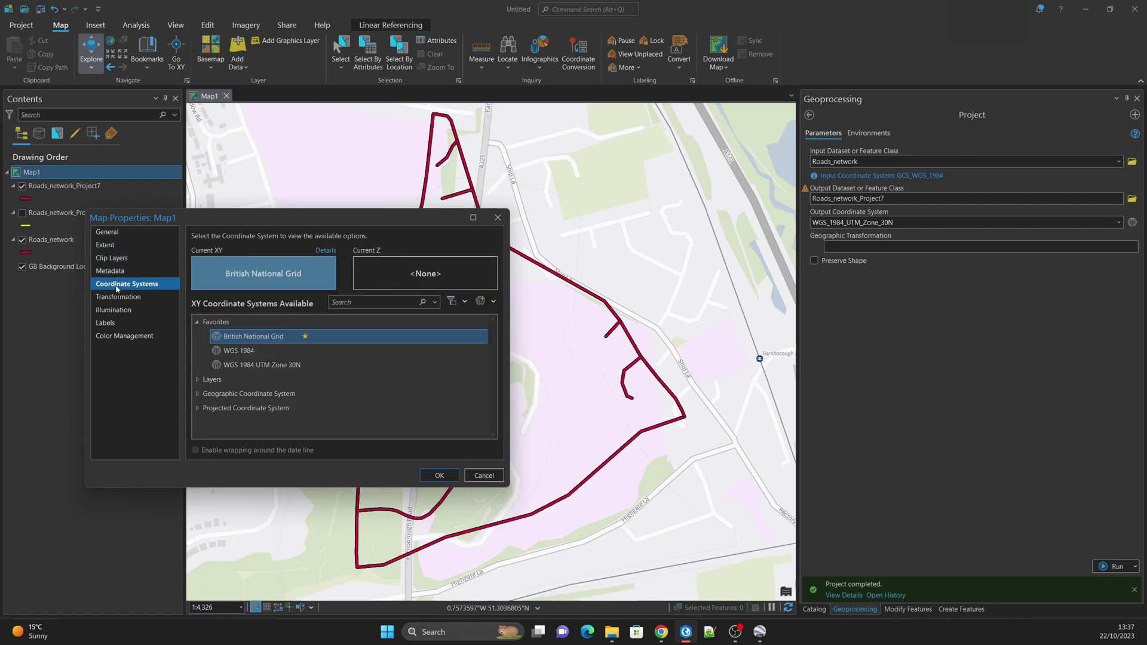
{"action": "left_click", "coordinate": [261, 366]}
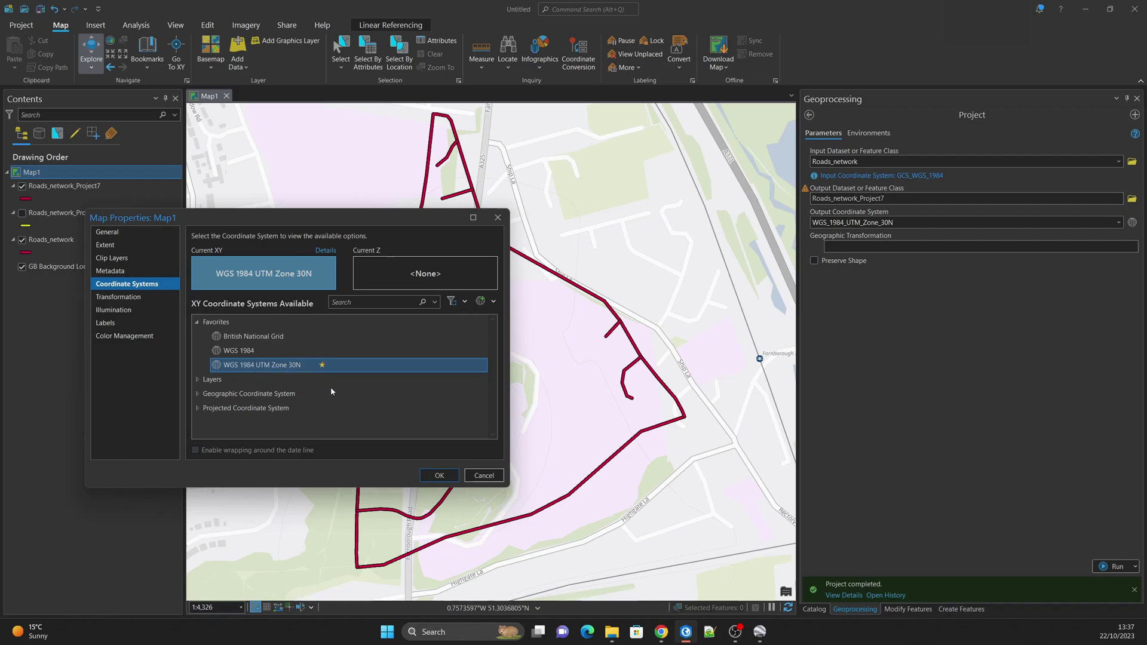
{"action": "left_click", "coordinate": [439, 475]}
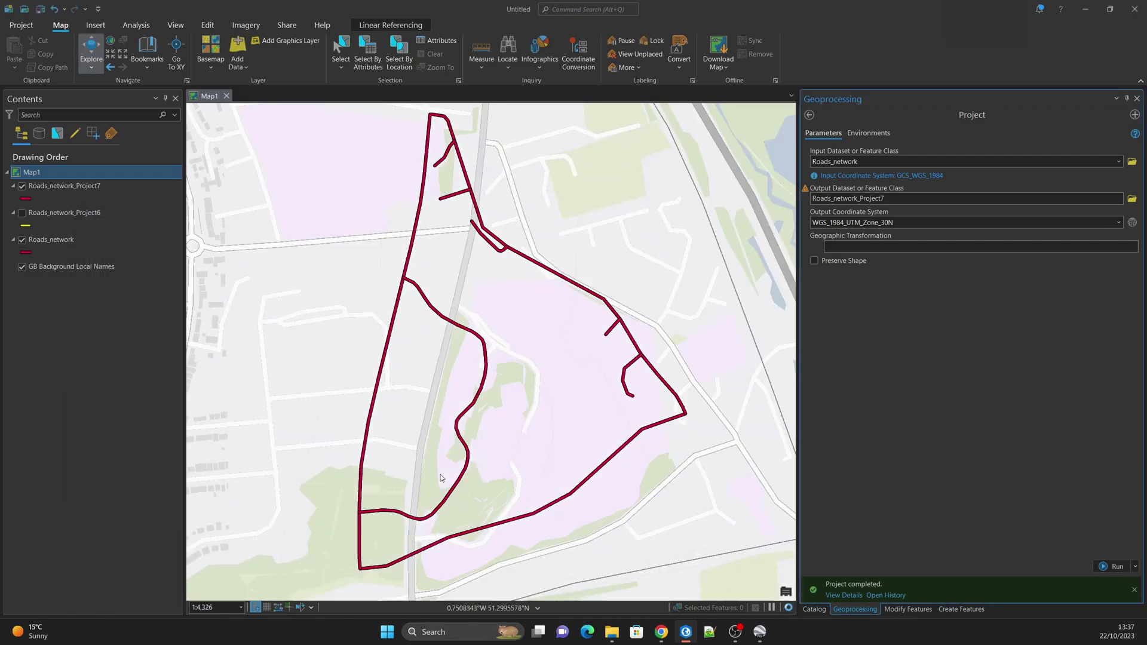
Step: Show Roads_network_Project6 and set Map1's OSGB 1936 to WGS 1984 transformation to WGS 1984 To OSGB 1936 OSTN15
{"action": "left_click", "coordinate": [22, 213]}
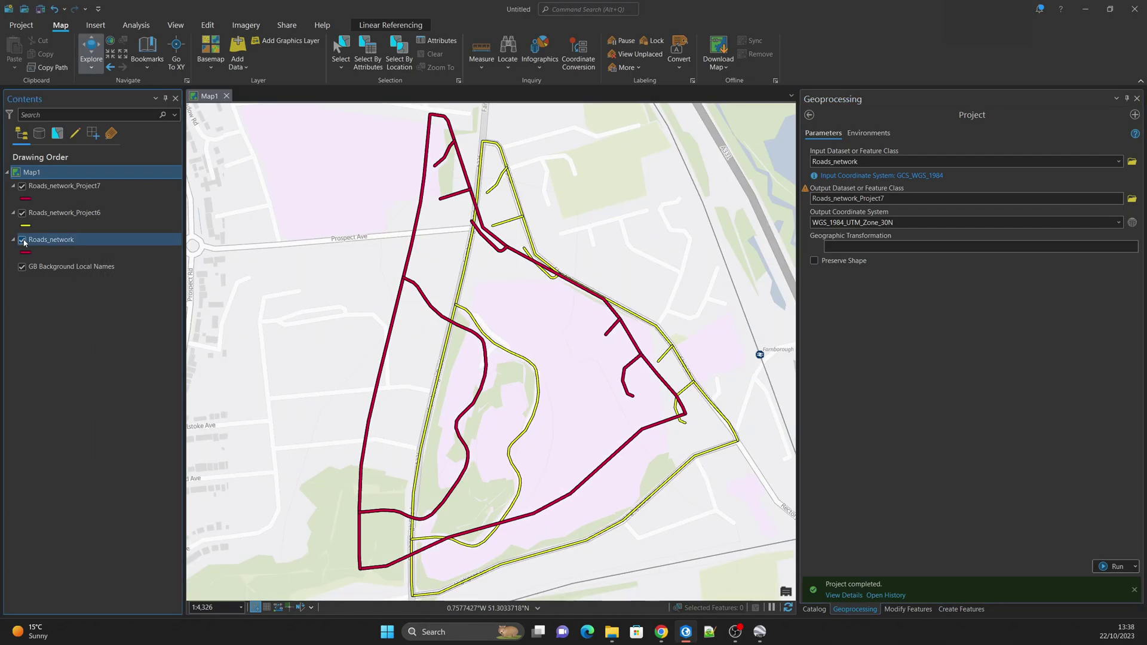
{"action": "double_click", "coordinate": [37, 173]}
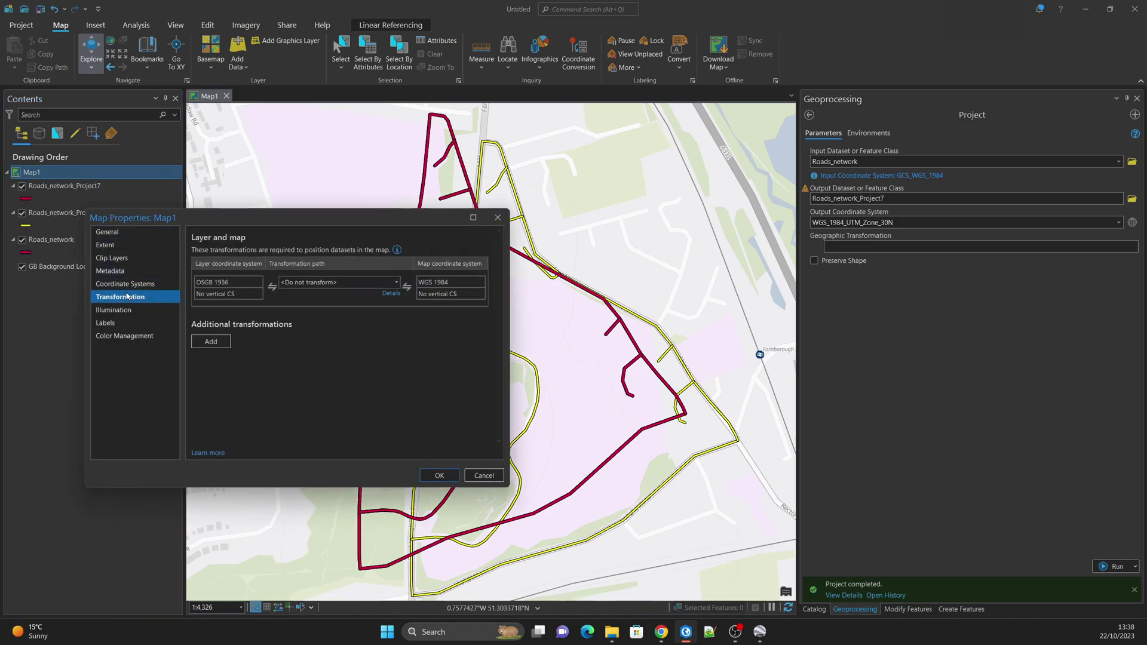
{"action": "left_click", "coordinate": [327, 283]}
{"action": "scroll", "coordinate": [328, 287], "scroll_direction": "up", "scroll_amount": 1}
{"action": "left_click", "coordinate": [329, 306]}
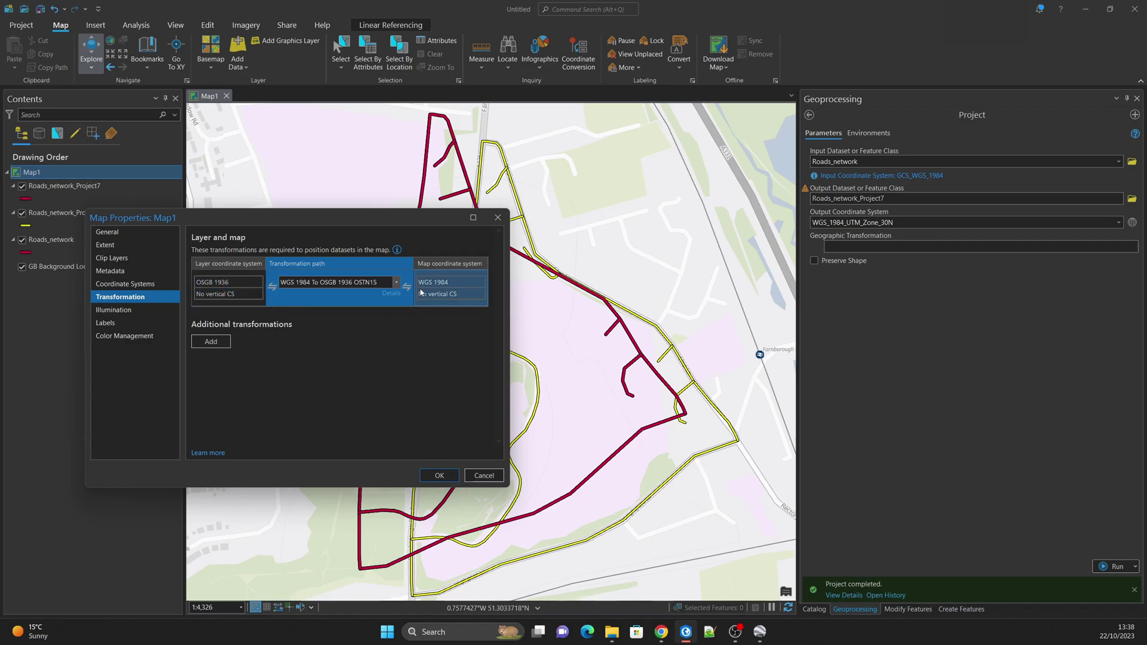
{"action": "left_click", "coordinate": [440, 475]}
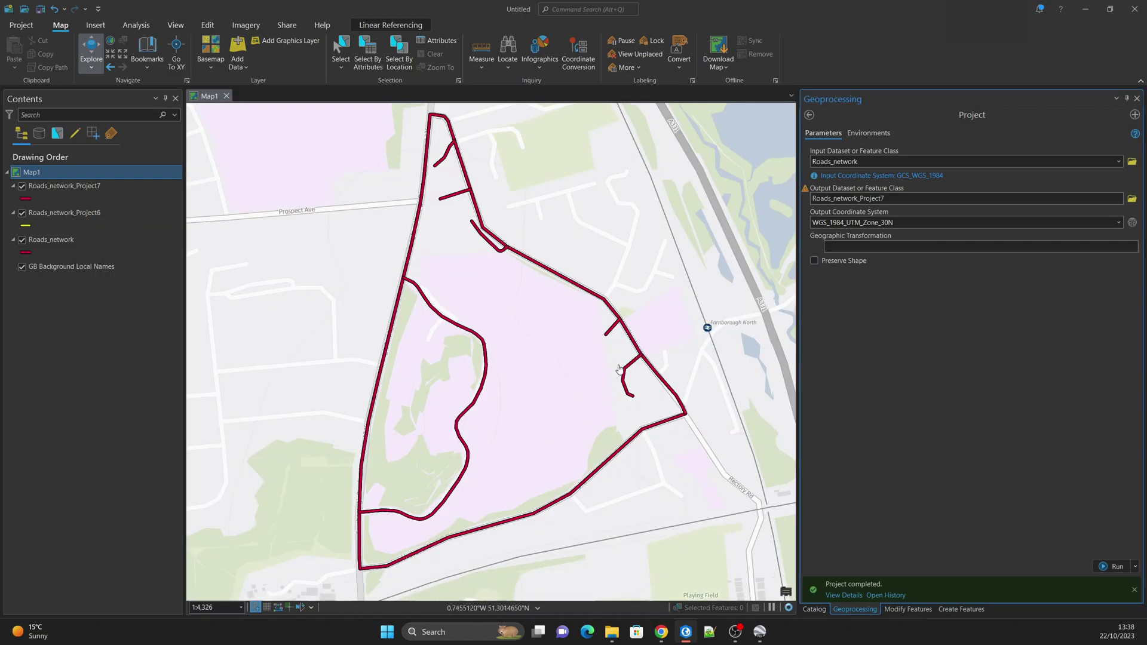
Step: Hide Roads_network_Project7 and Roads_network_Project6 in turn to compare their alignment with Roads_network, and turn both back on
{"action": "left_click", "coordinate": [22, 185]}
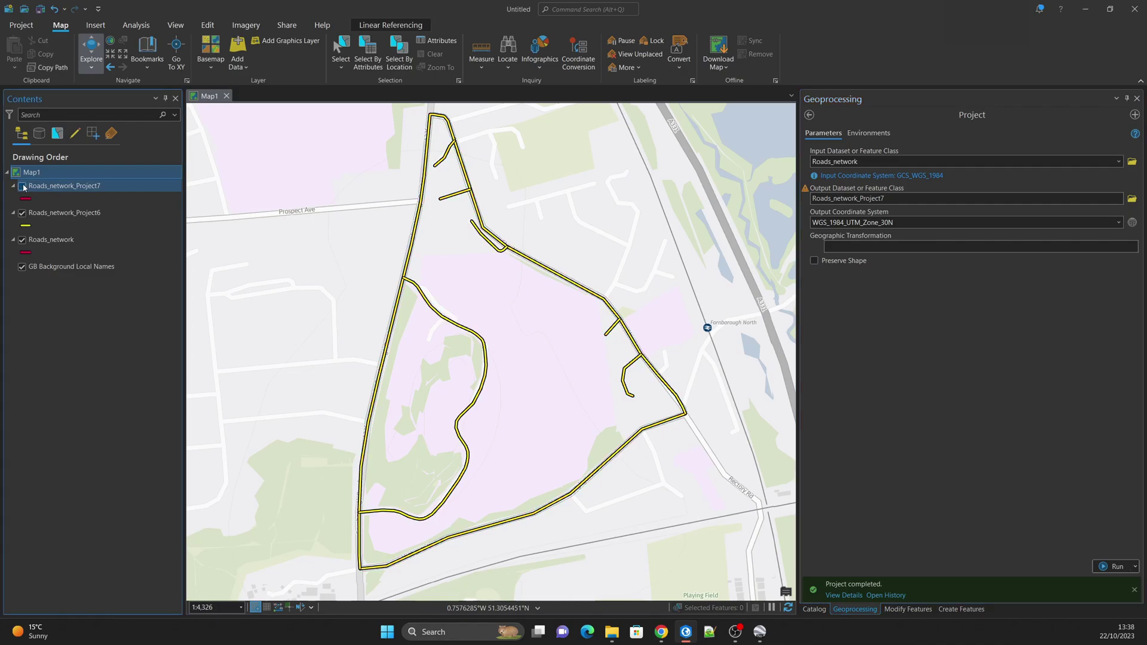
{"action": "left_click", "coordinate": [22, 212]}
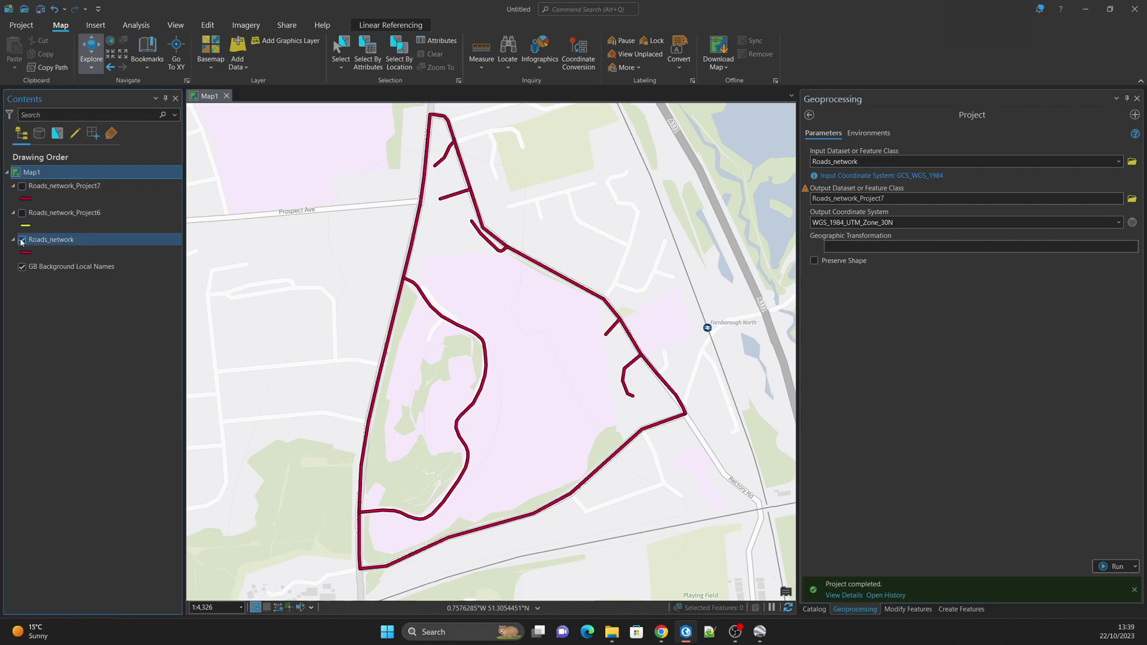
{"action": "left_click", "coordinate": [22, 212]}
{"action": "left_click", "coordinate": [22, 186]}
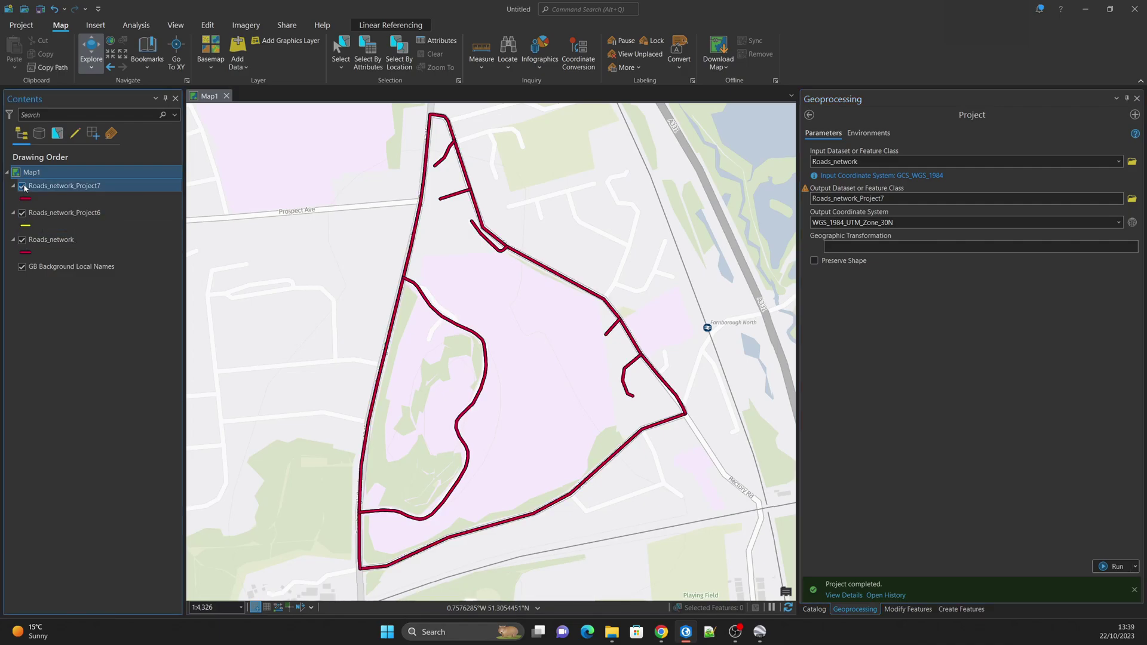
{"action": "left_click", "coordinate": [51, 240]}
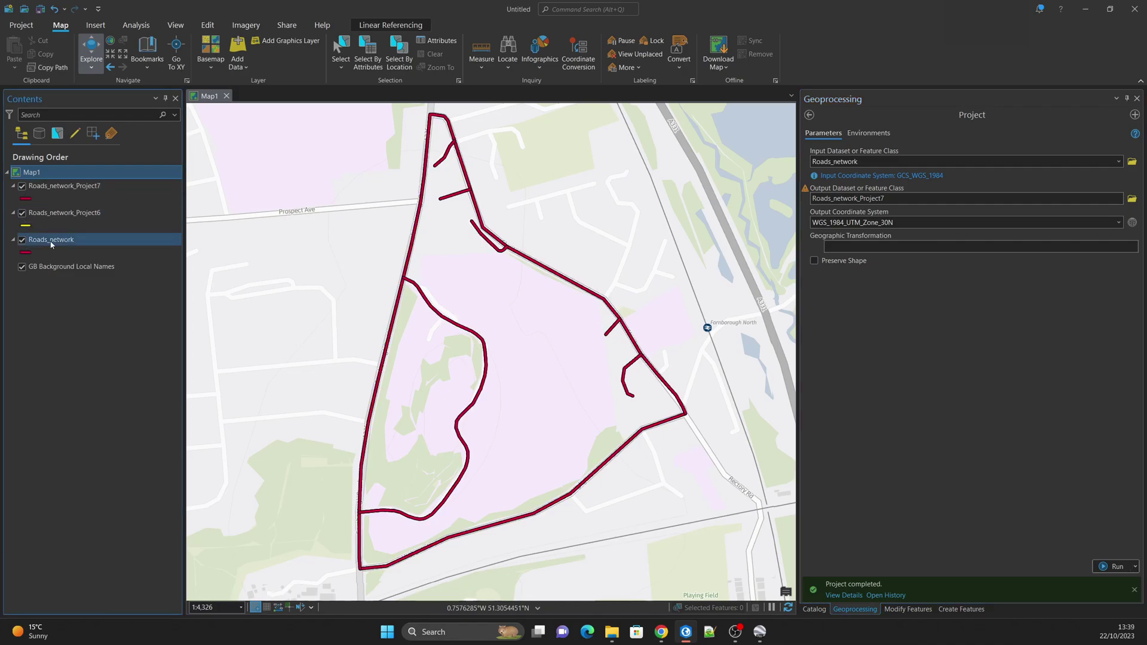
{"action": "left_click", "coordinate": [74, 215]}
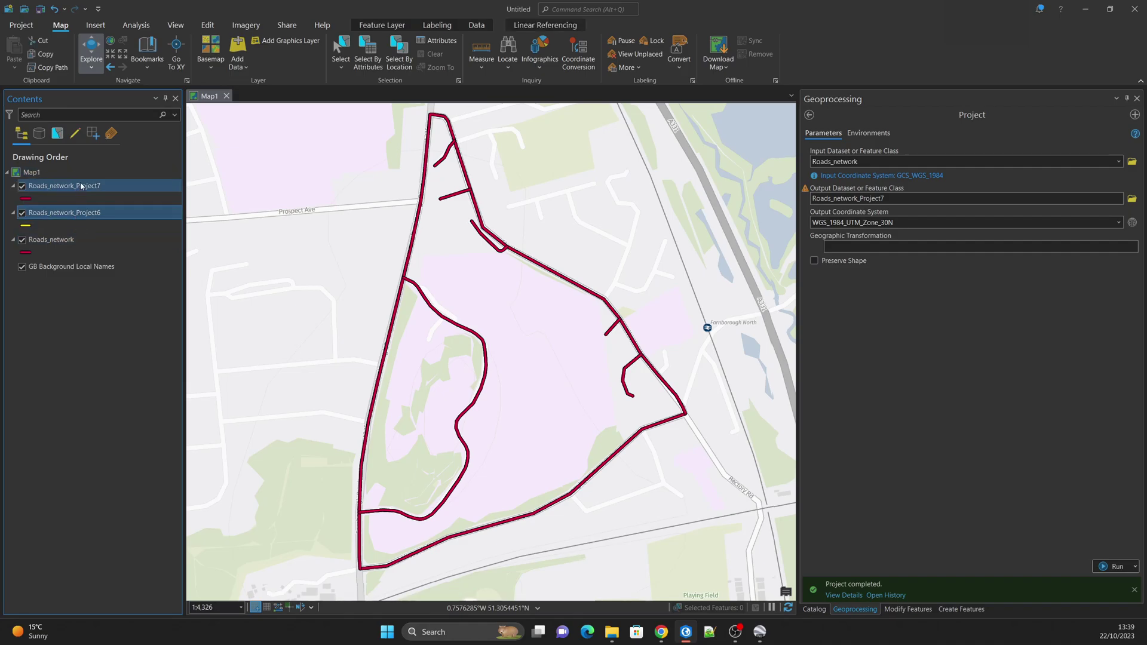
{"action": "left_click", "coordinate": [81, 186]}
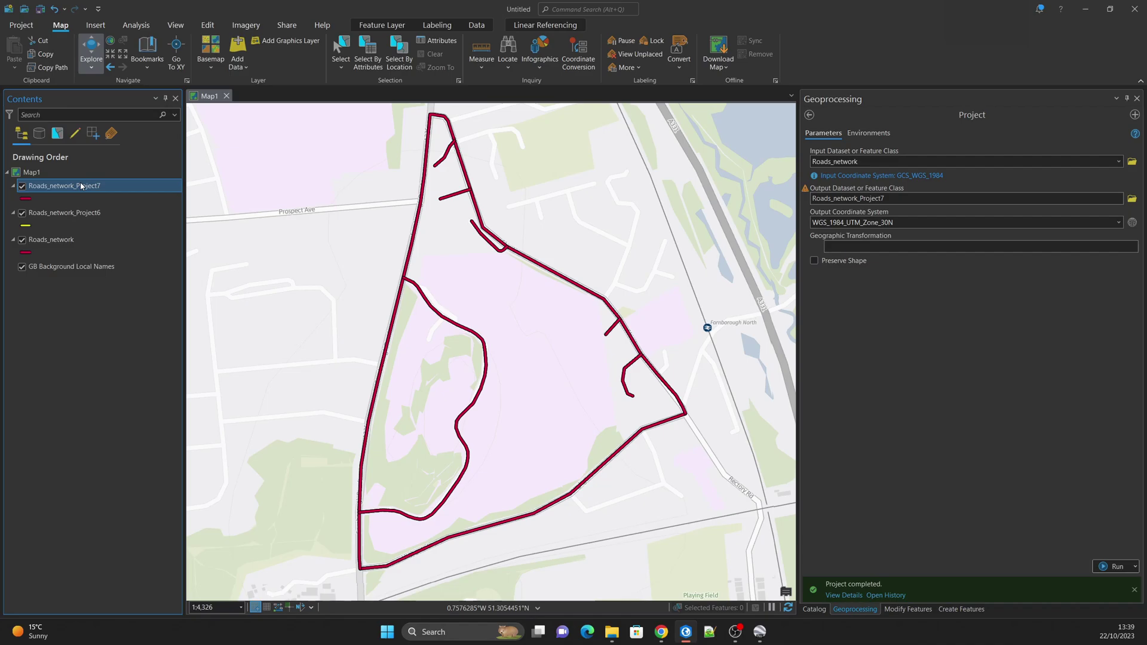
Step: Hide all three road layers to view the basemap roads, and show only Roads_network_Project7 to check its alignment
{"action": "left_click", "coordinate": [22, 186]}
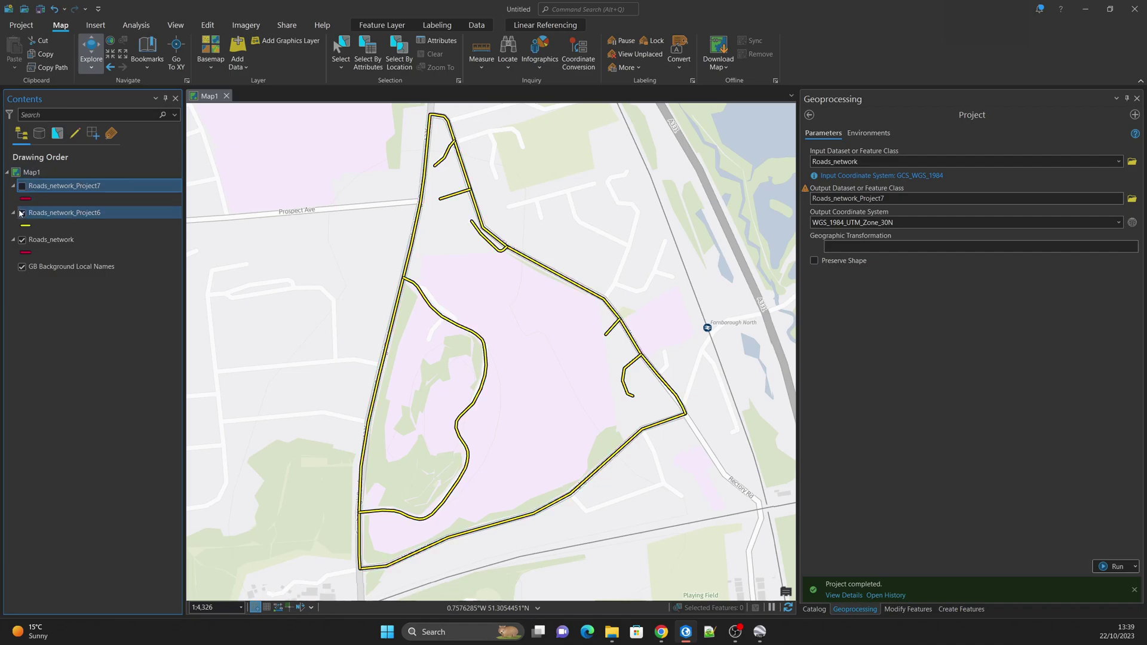
{"action": "left_click", "coordinate": [22, 213]}
{"action": "left_click", "coordinate": [22, 240]}
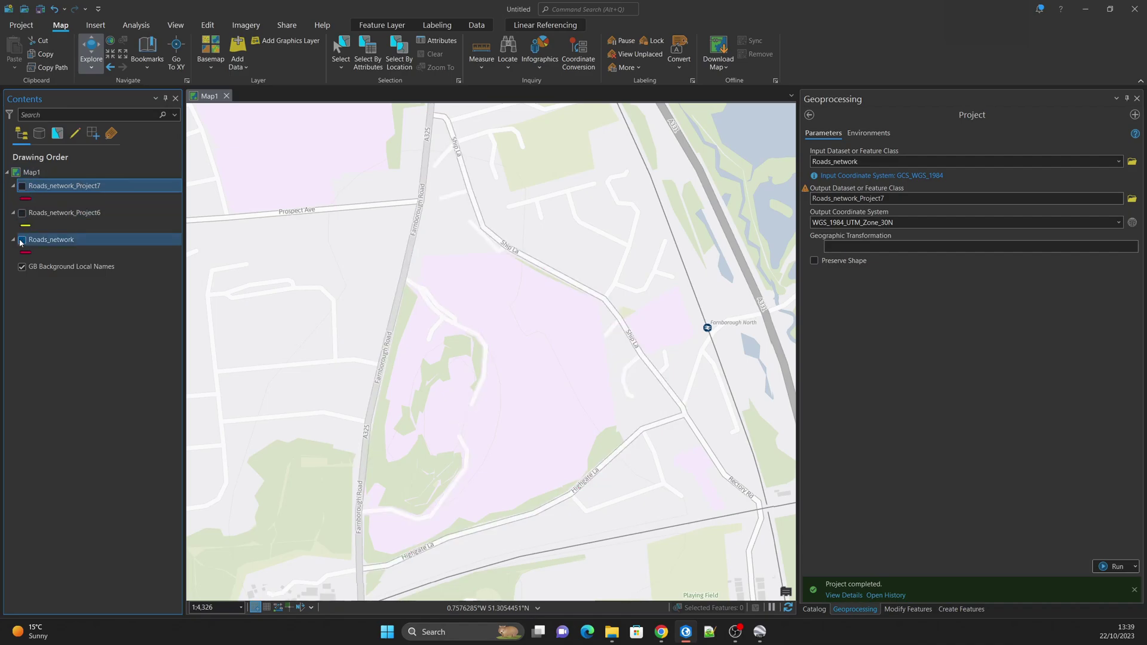
{"action": "left_click", "coordinate": [22, 212]}
{"action": "left_click", "coordinate": [22, 243]}
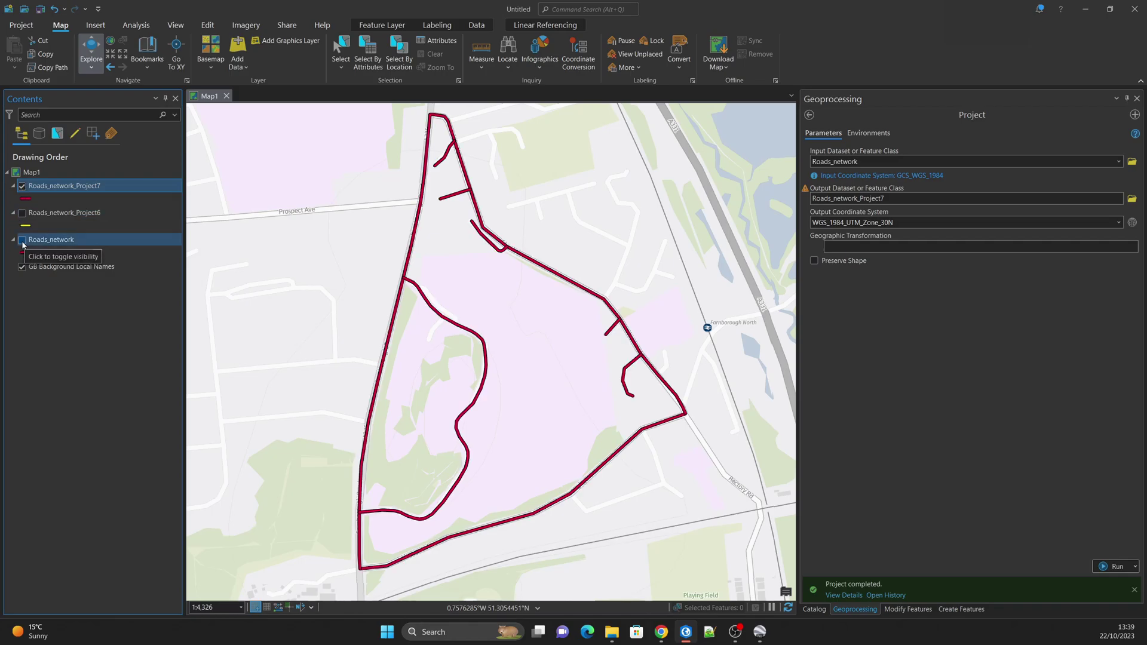